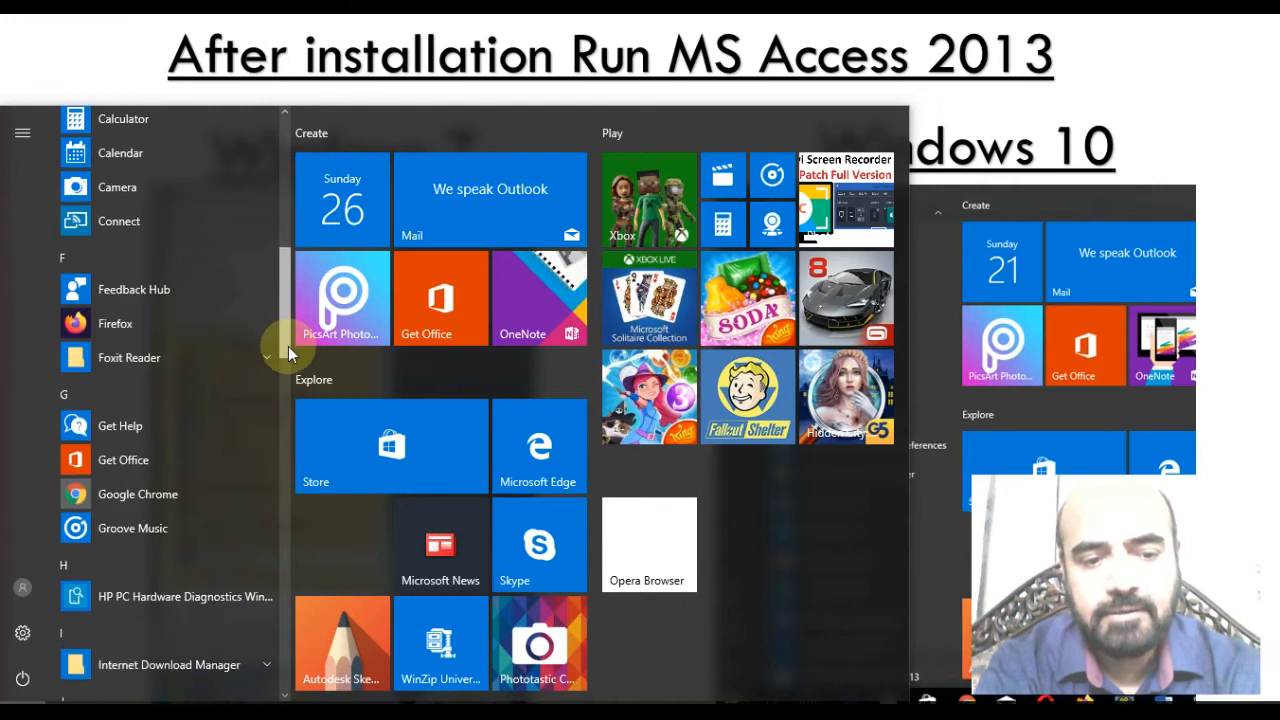
Scroll the Start menu app list down to M and expand the Microsoft Office 2013 folder.
scroll(290, 400, "down", 3)
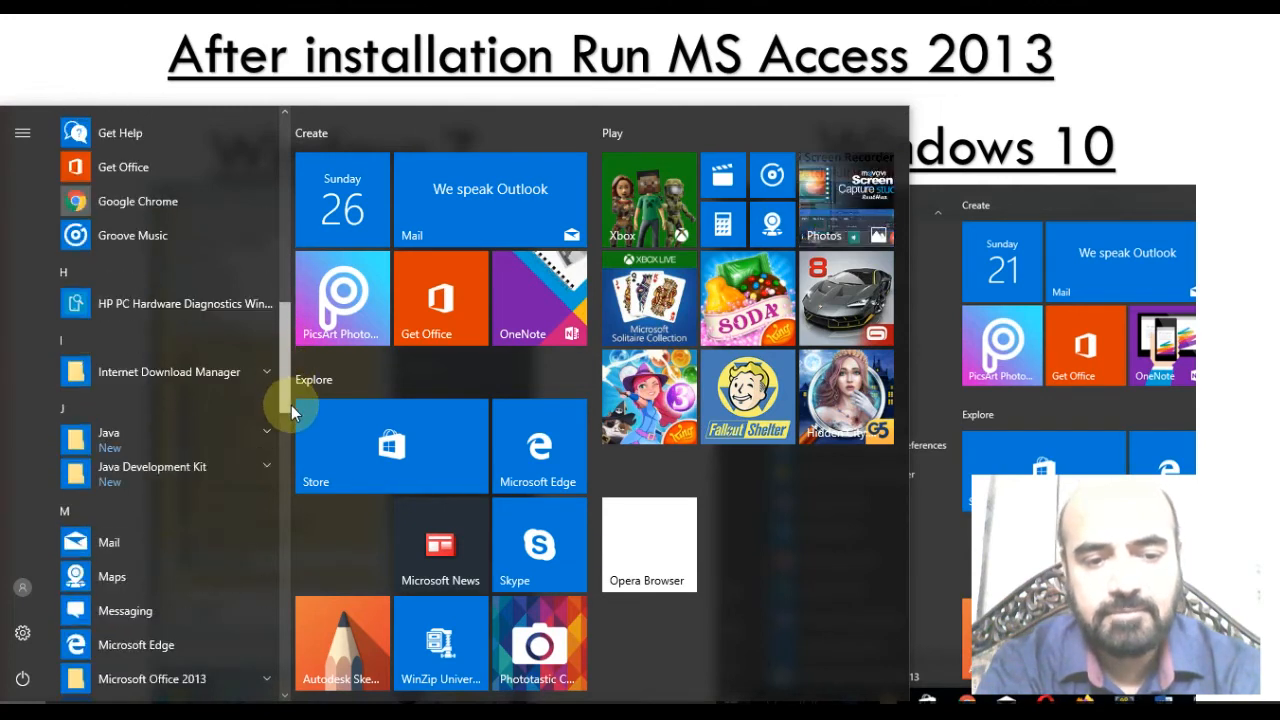
scroll(290, 430, "down", 4)
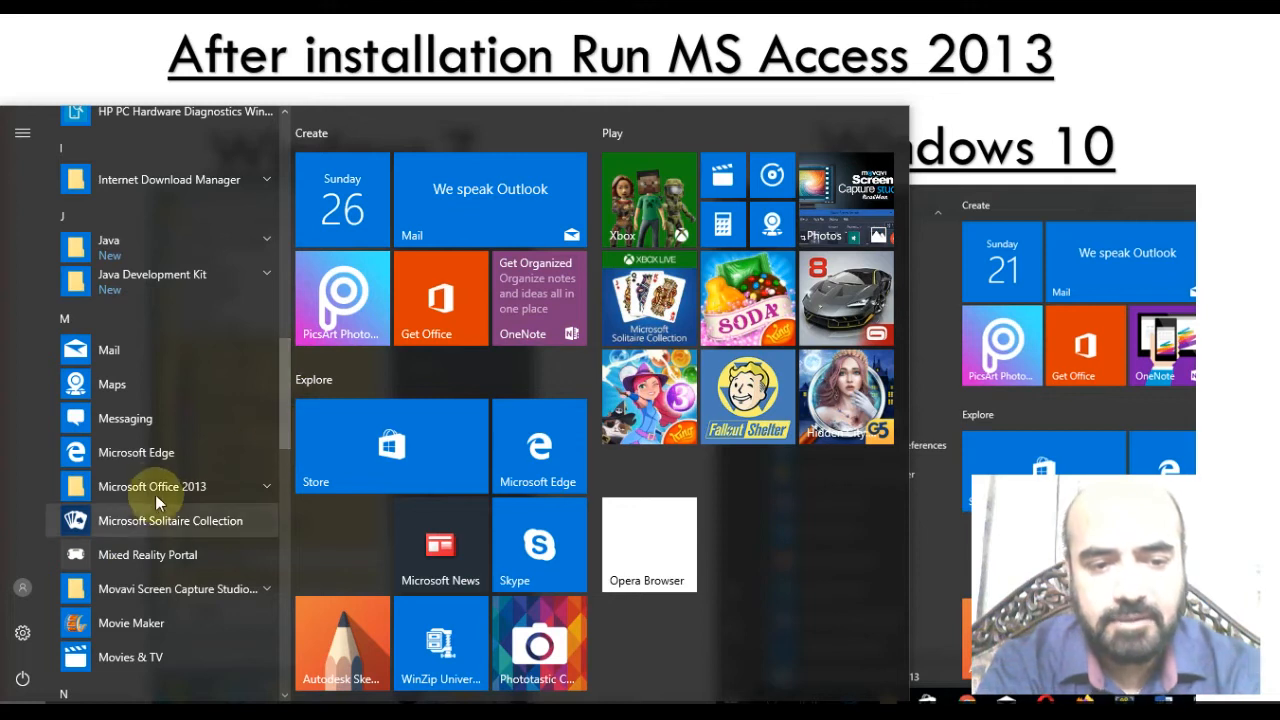
left_click(268, 485)
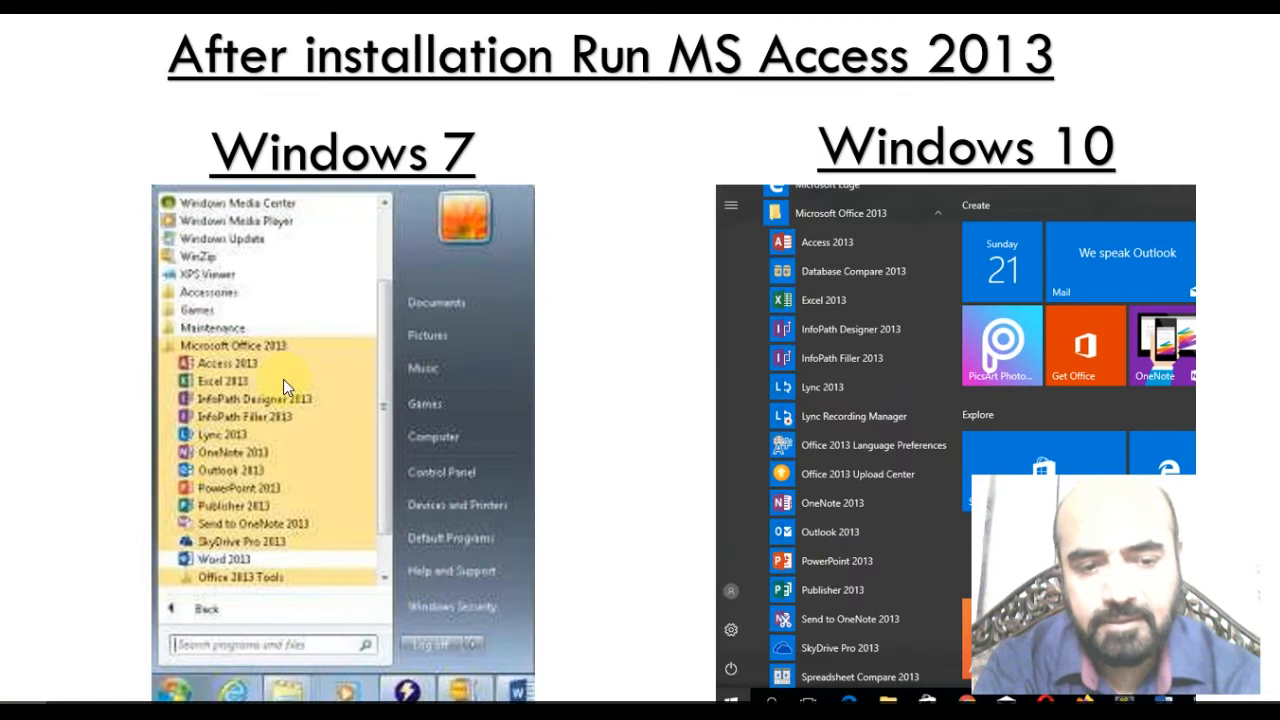
key("super")
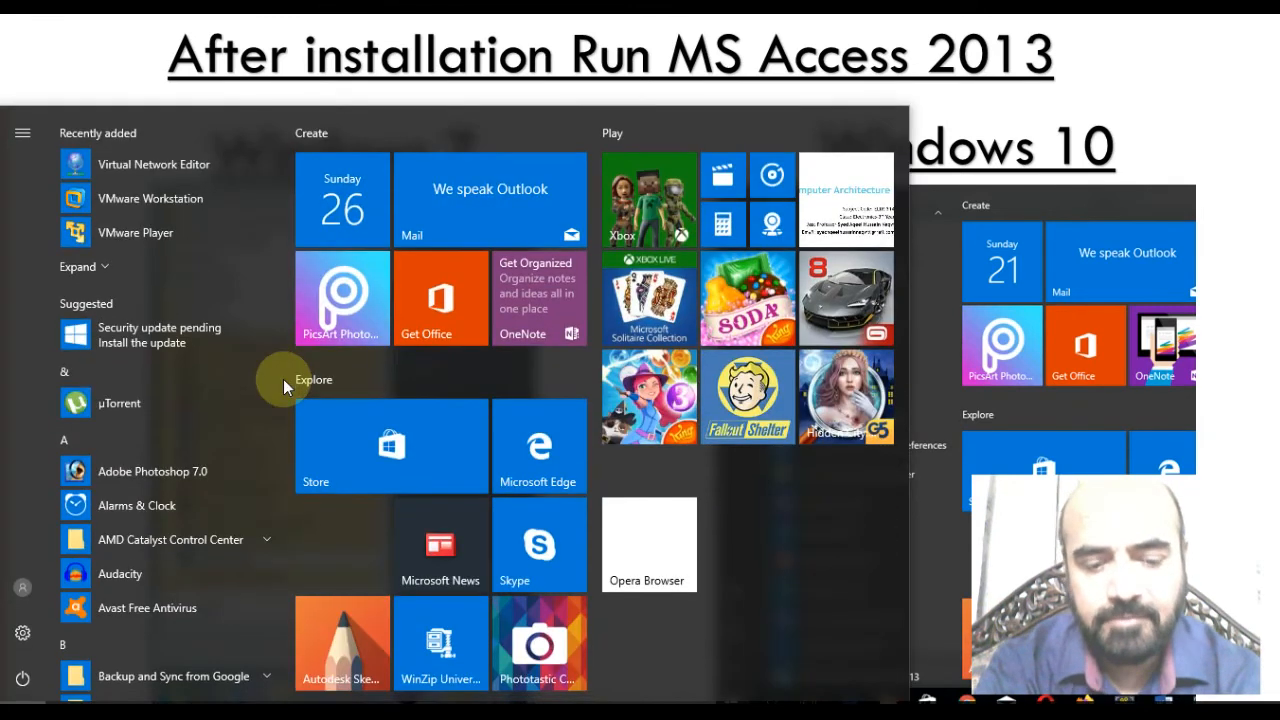
Search the Start menu for 'acce' and launch Access 2013 from Best match.
type("ac")
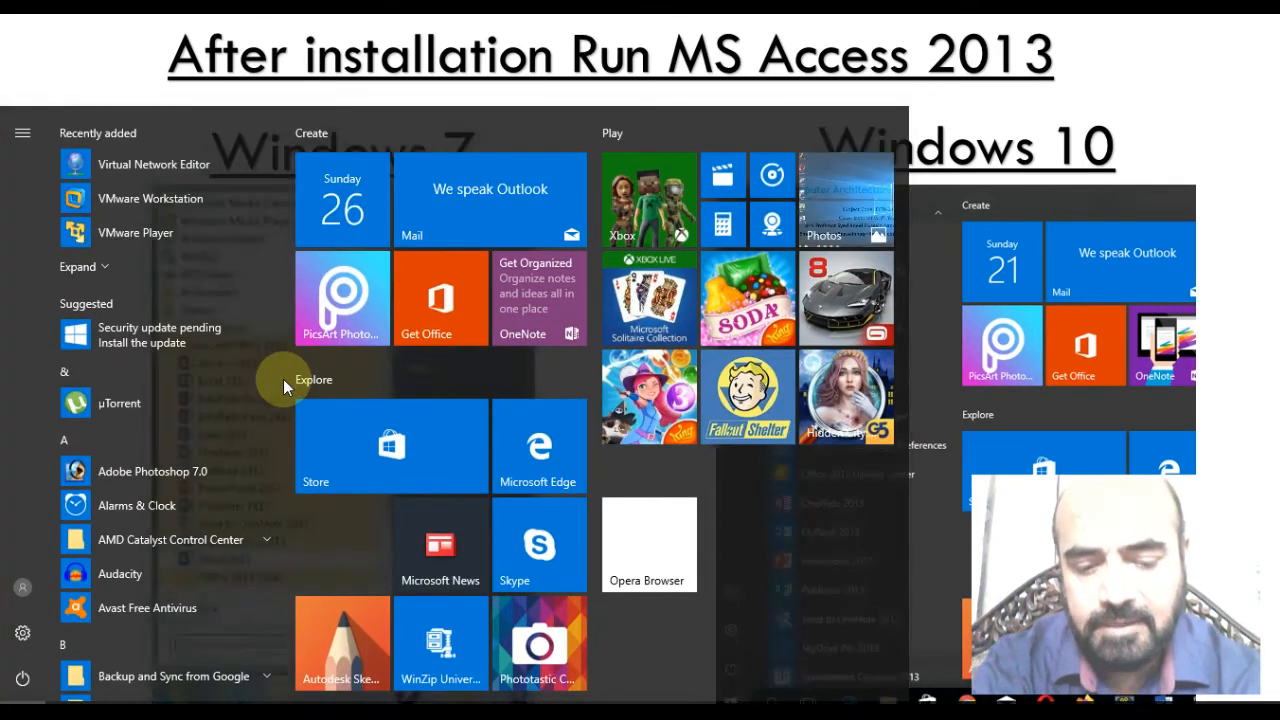
type("c")
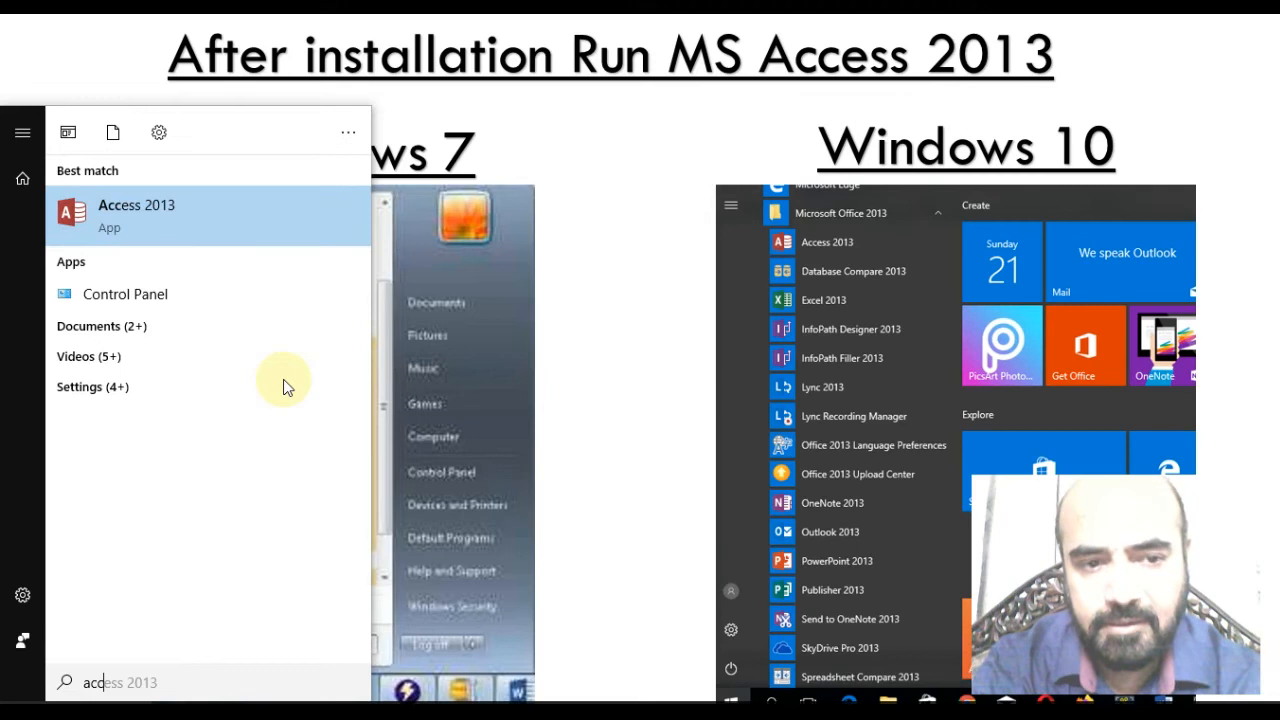
type("e")
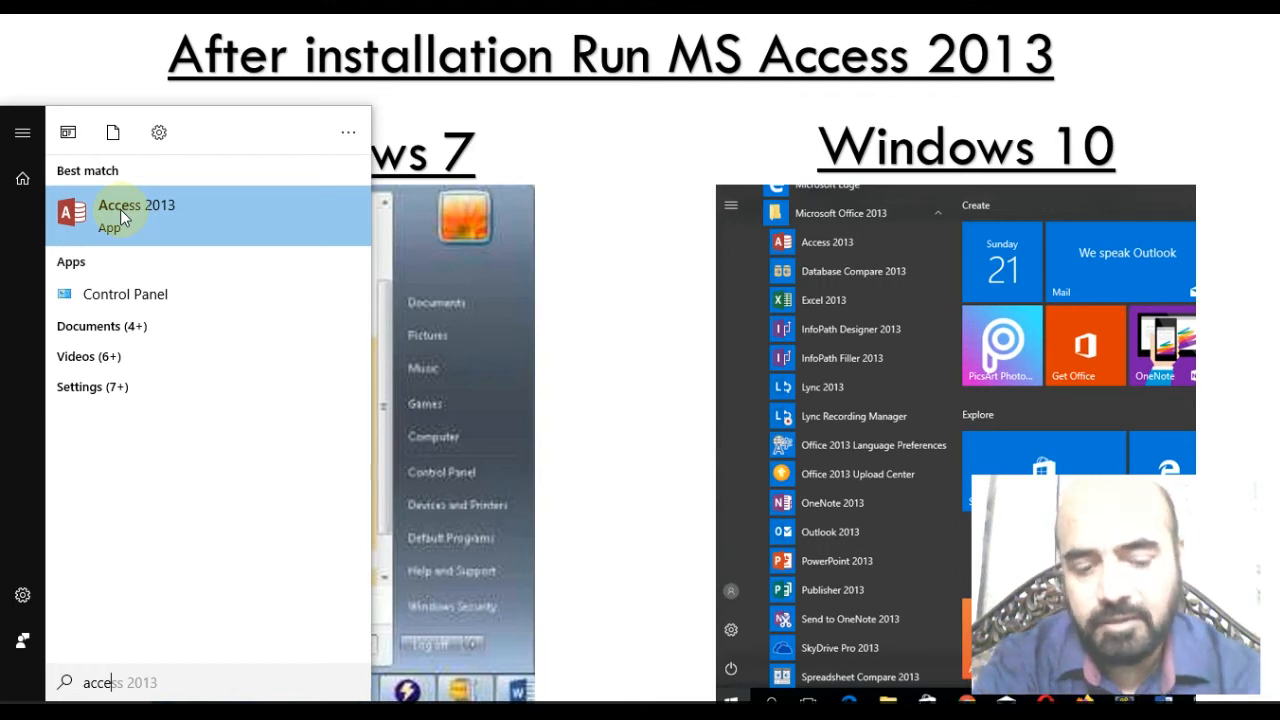
left_click(122, 212)
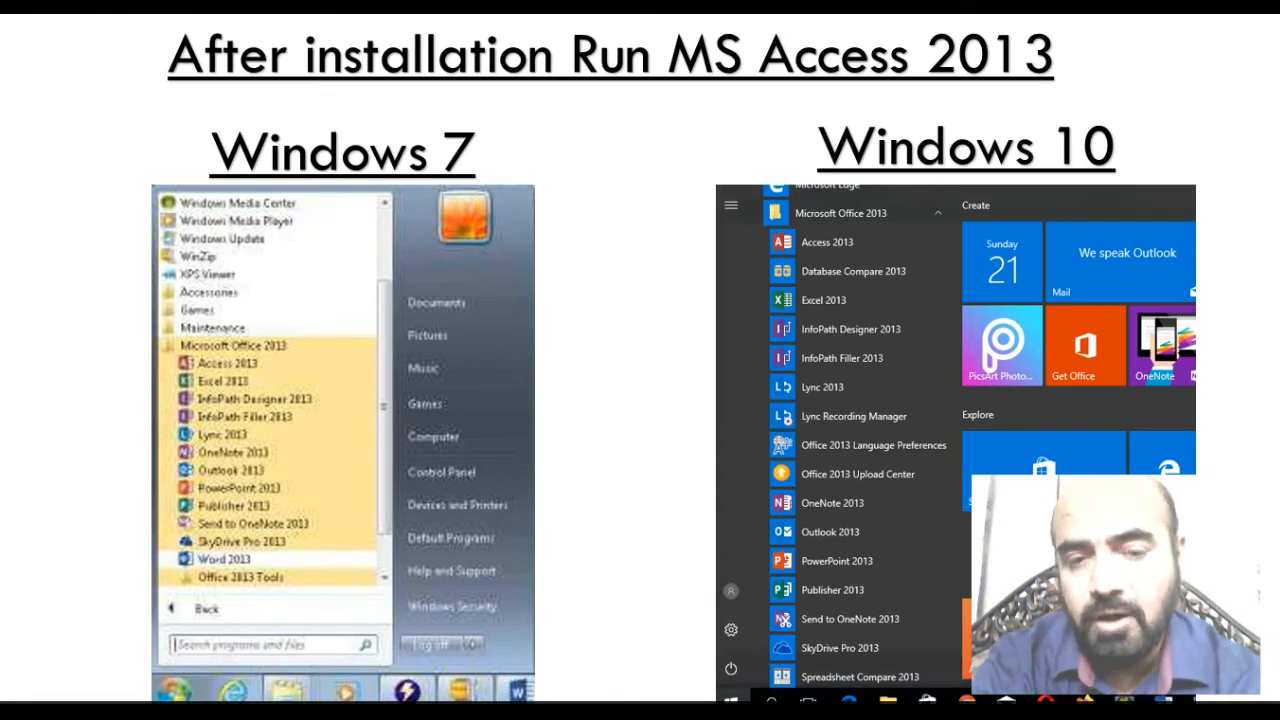
Start Access by running the msaccess command from the Run dialog.
key("super+r")
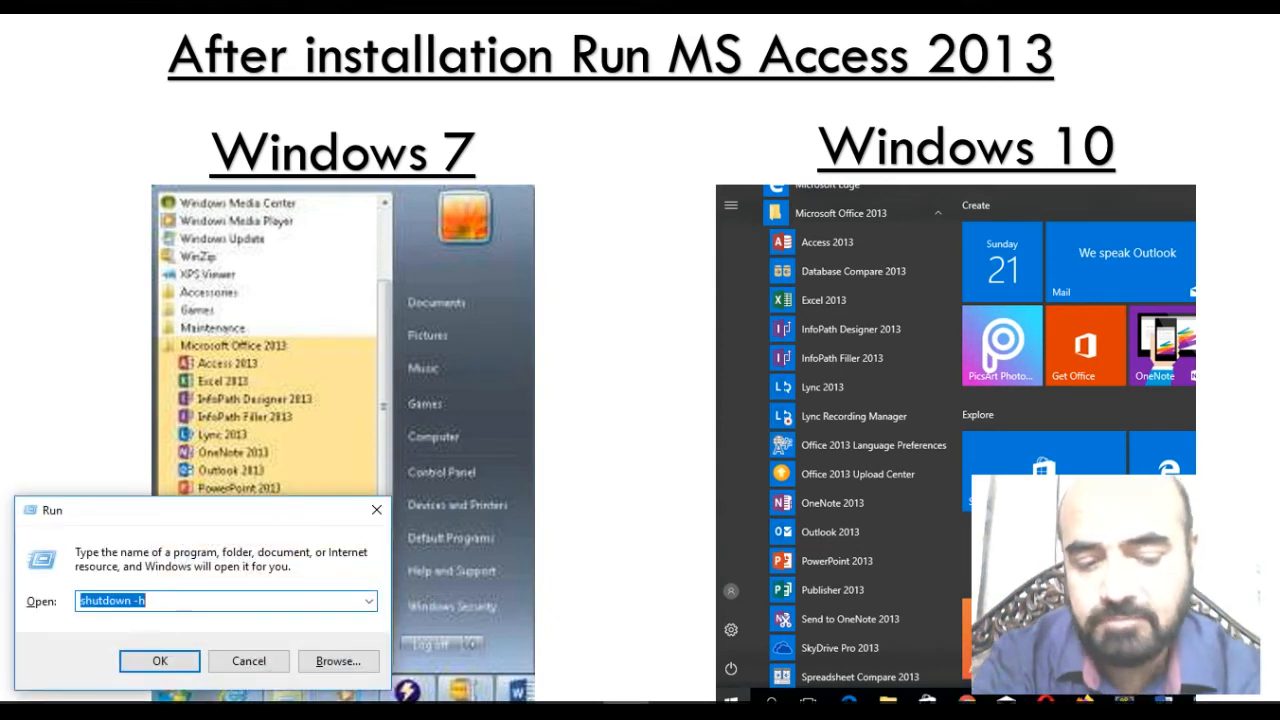
type("msaccess")
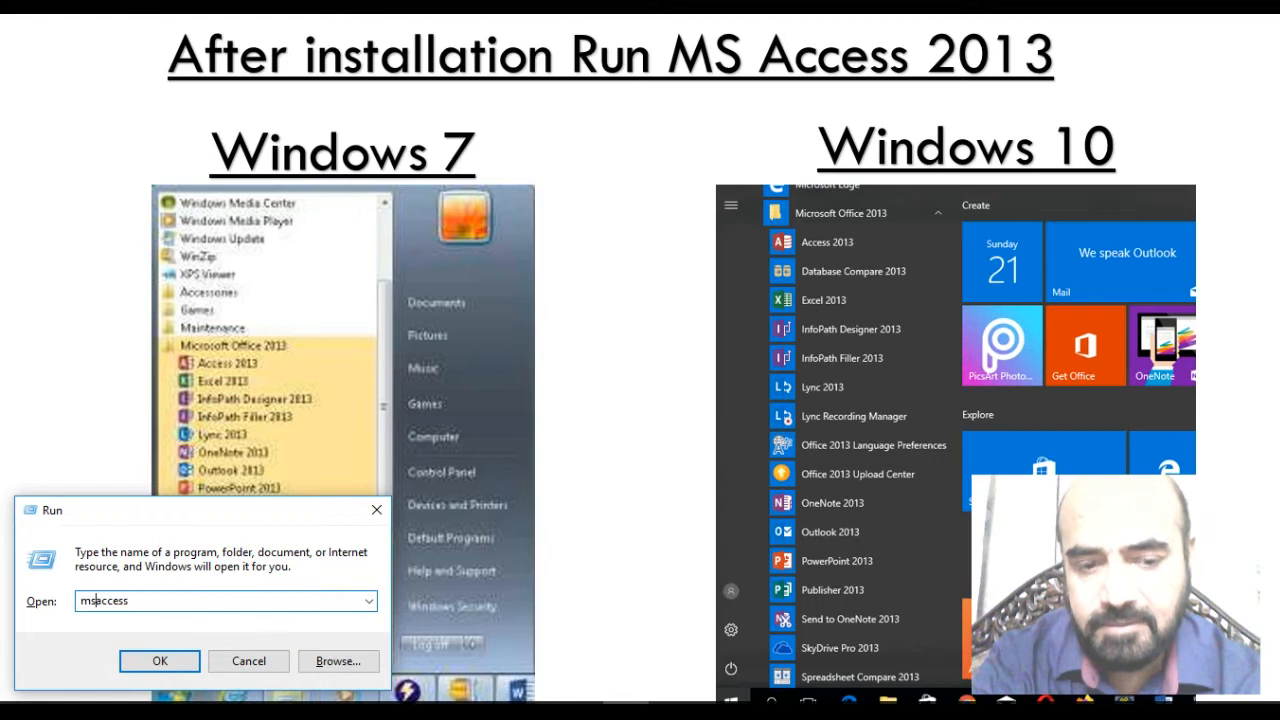
key("Return")
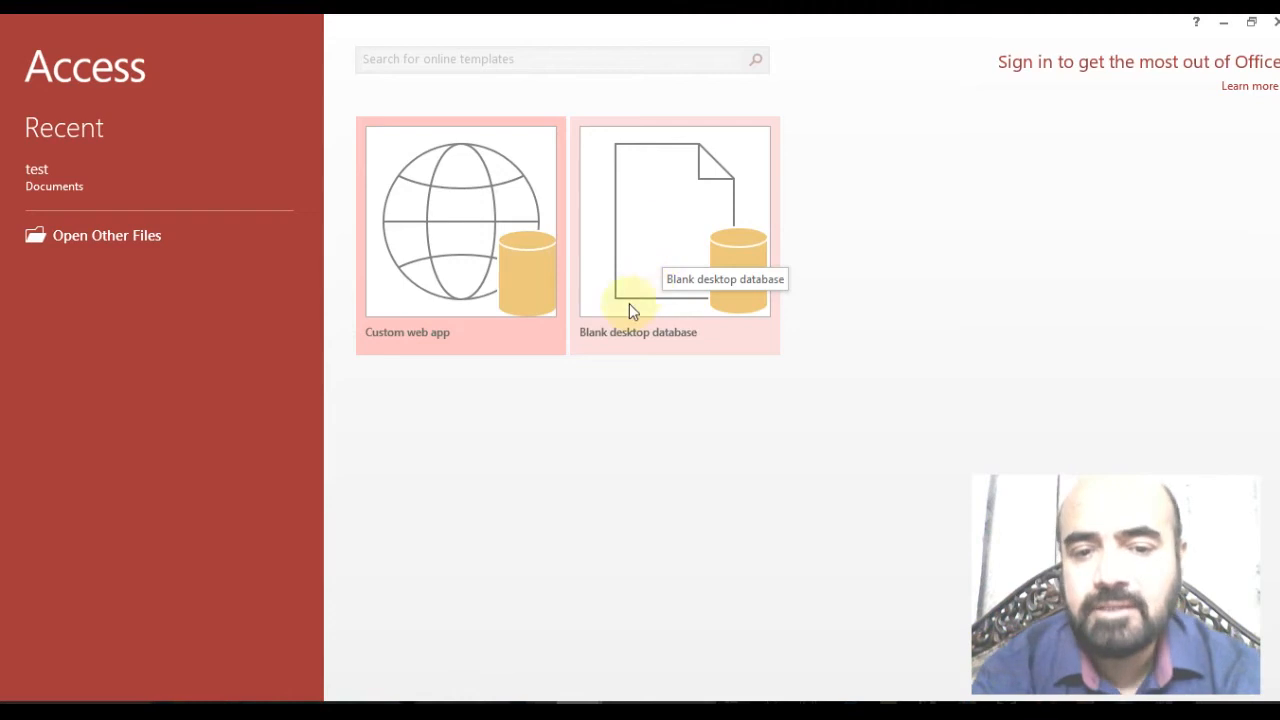
Create a Blank desktop database with the file name mydatab.
left_click(657, 238)
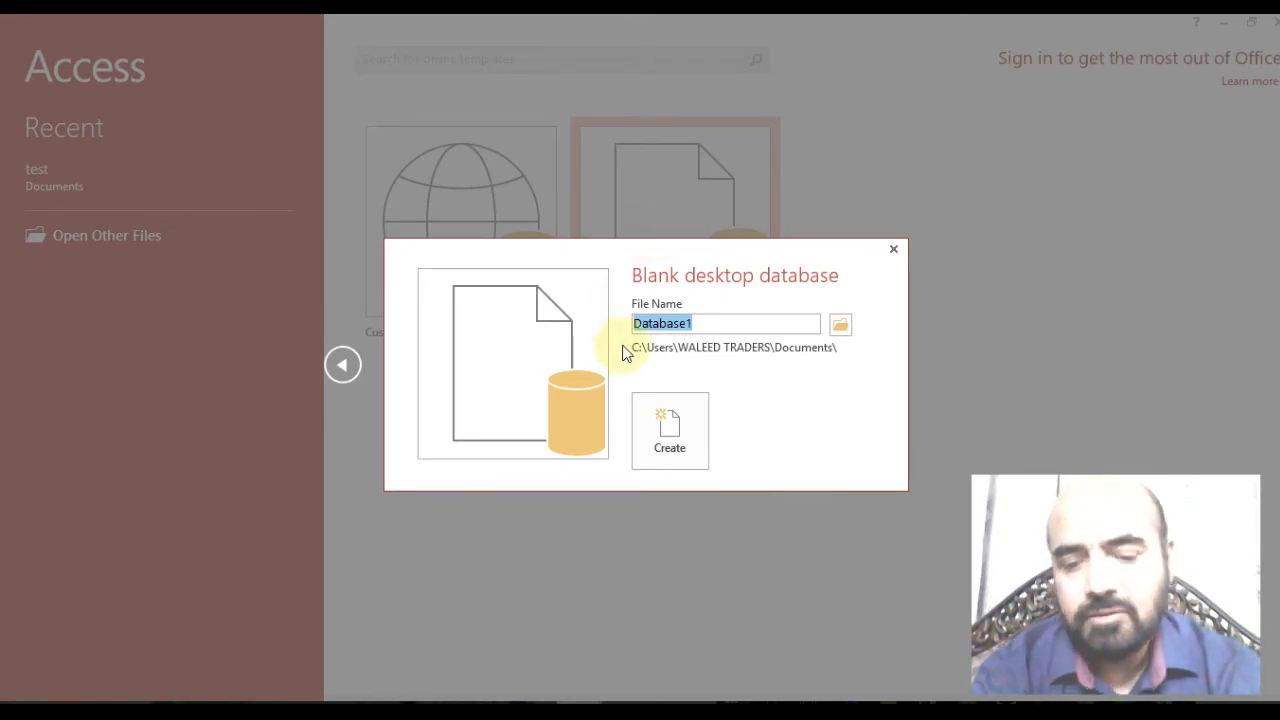
type("mydata")
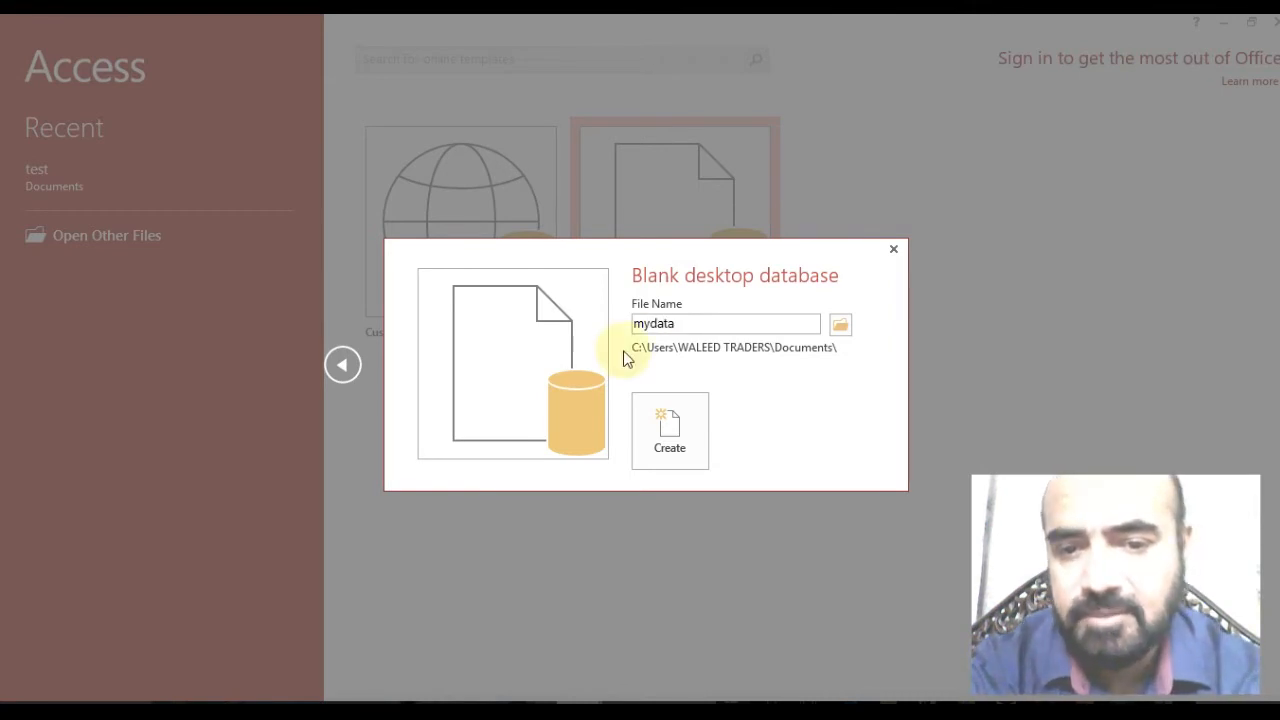
type("b")
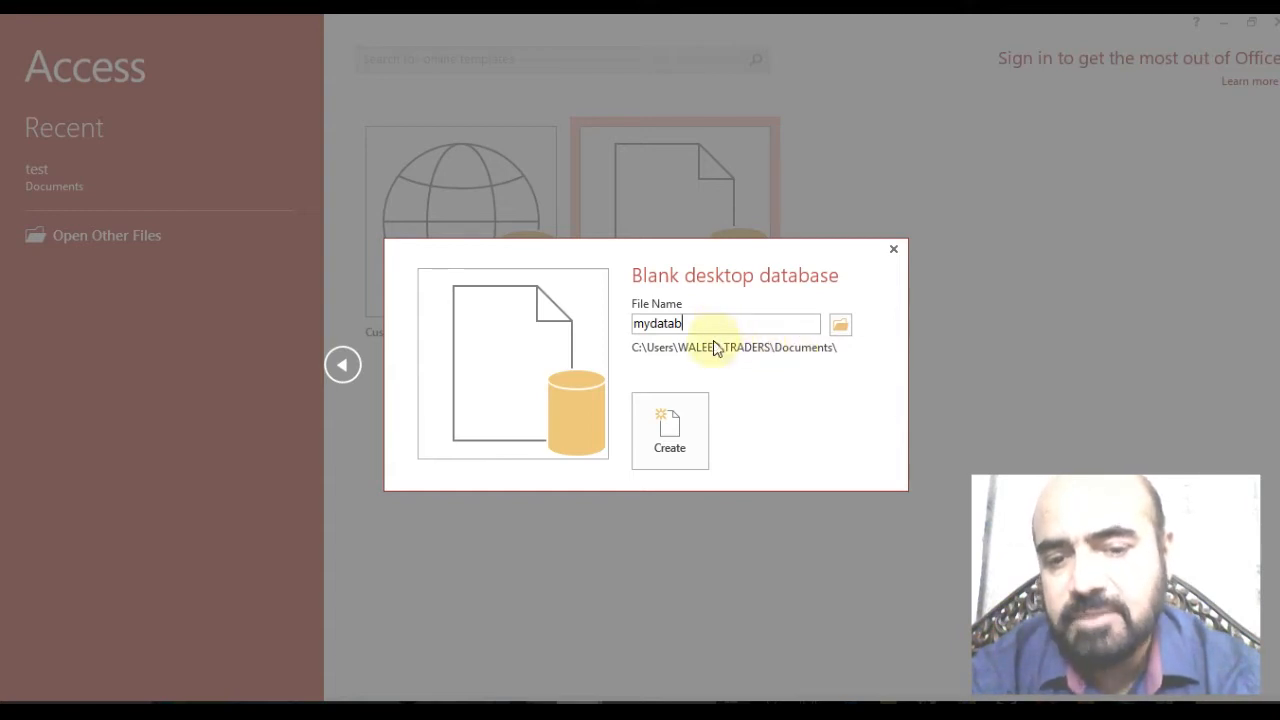
left_click(669, 430)
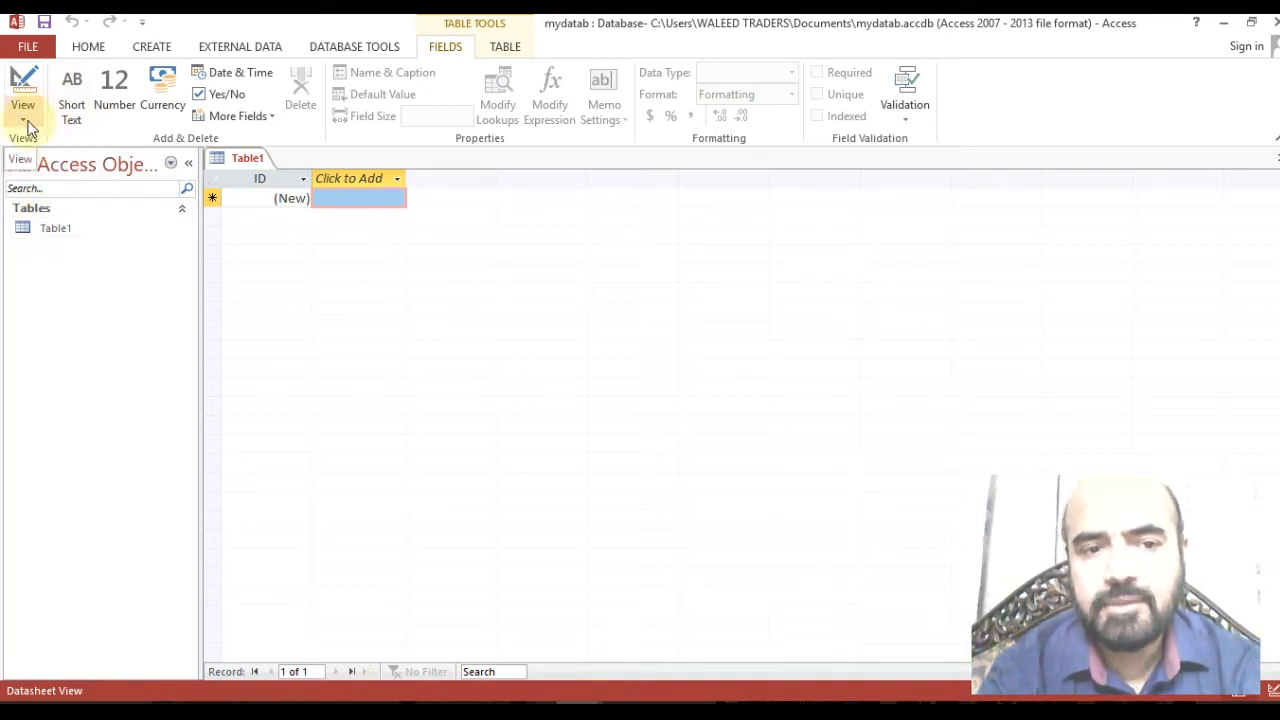
Switch Table1 to Design View, saving it under the name 'student'.
left_click(143, 50)
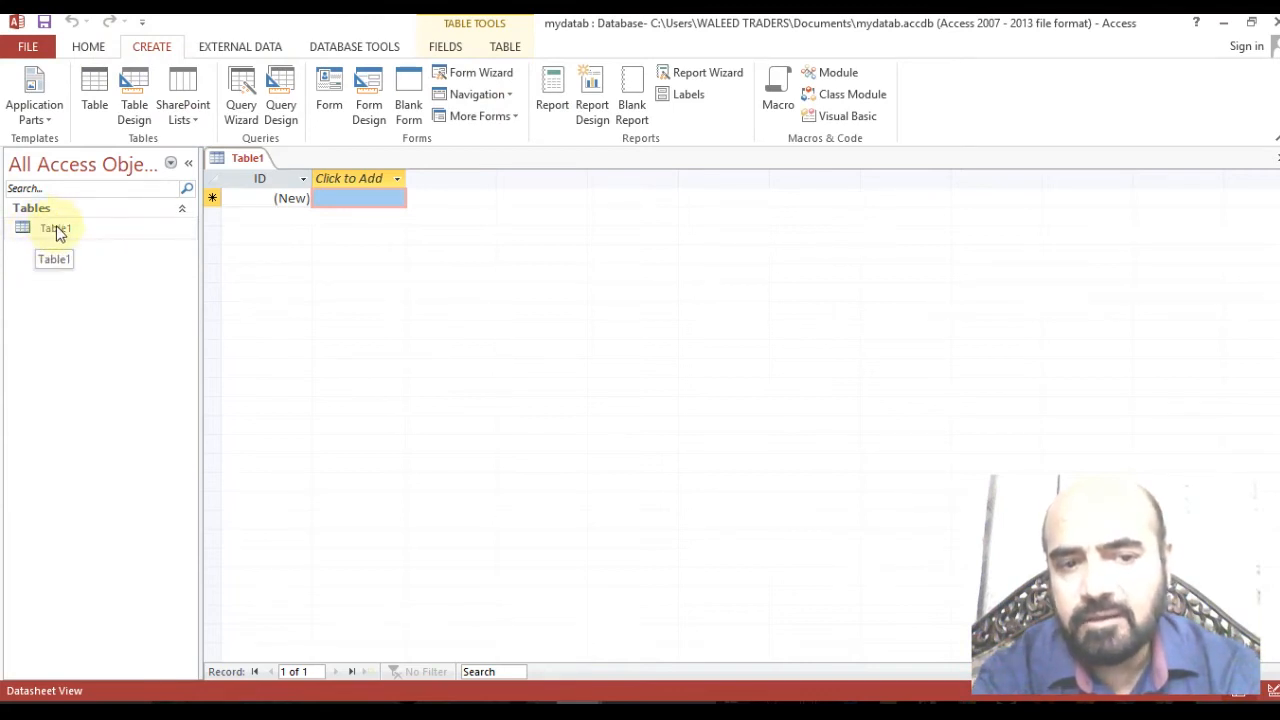
left_click(55, 229)
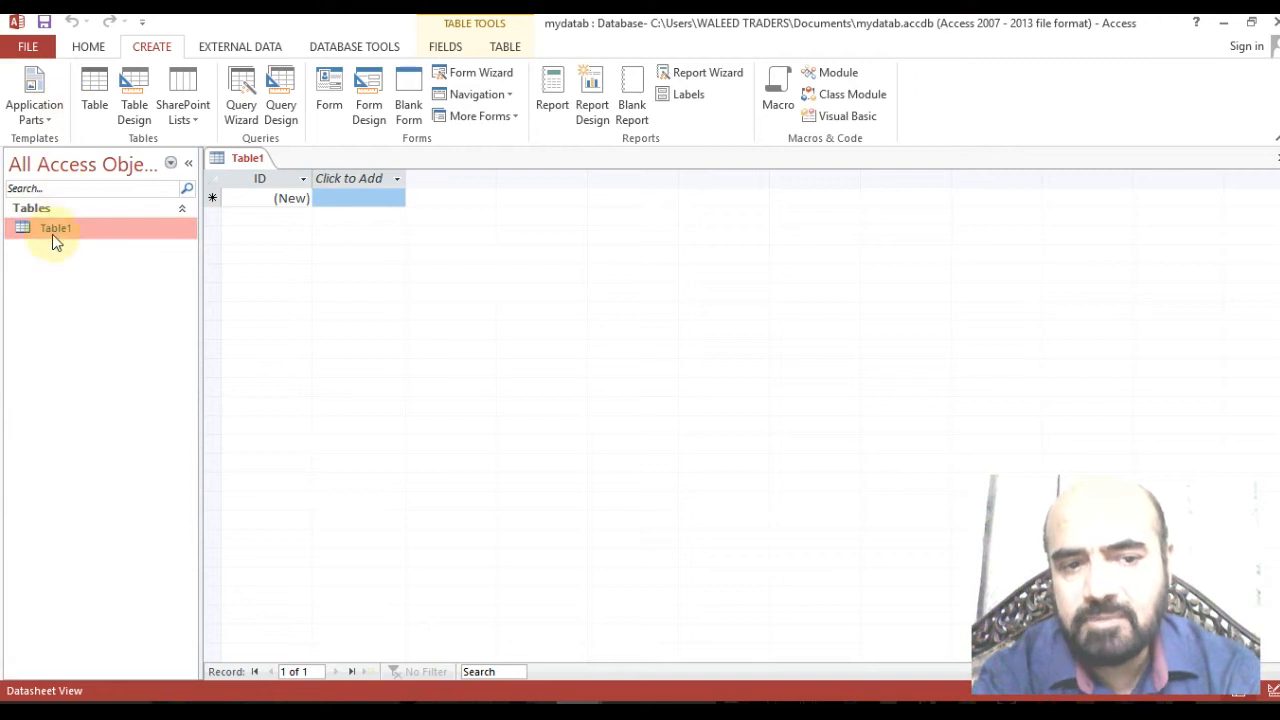
right_click(53, 229)
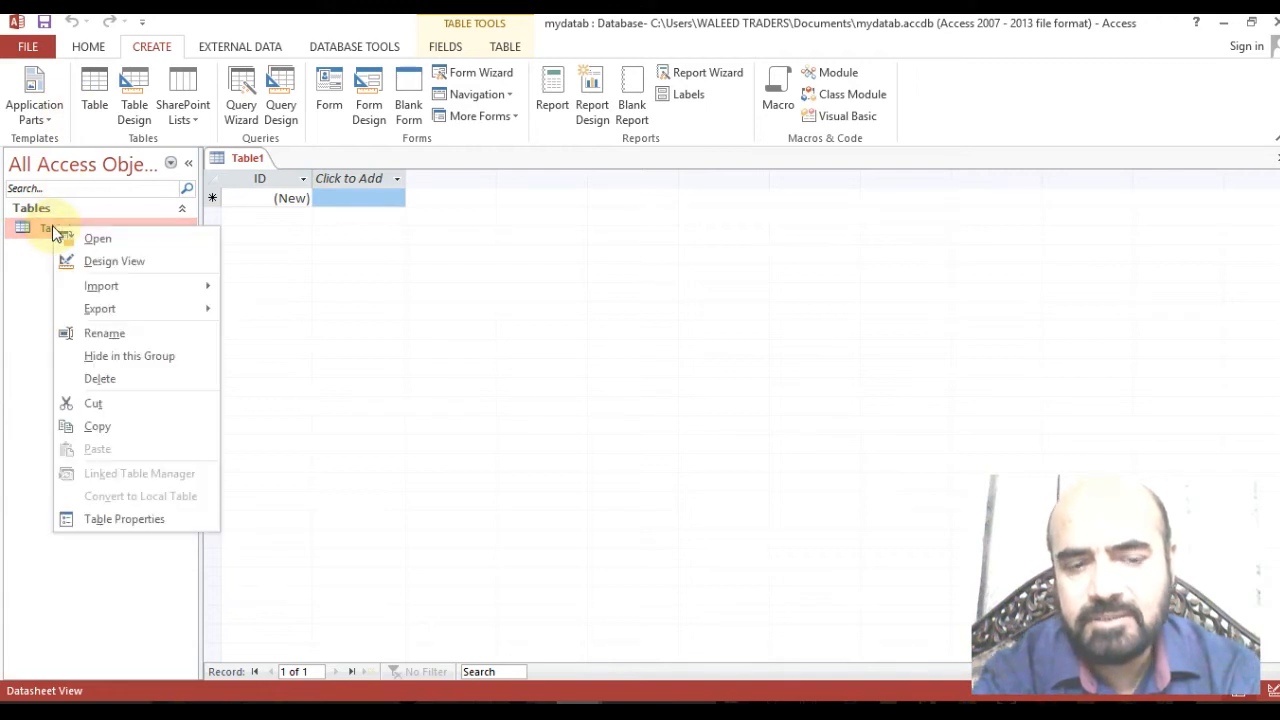
left_click(100, 261)
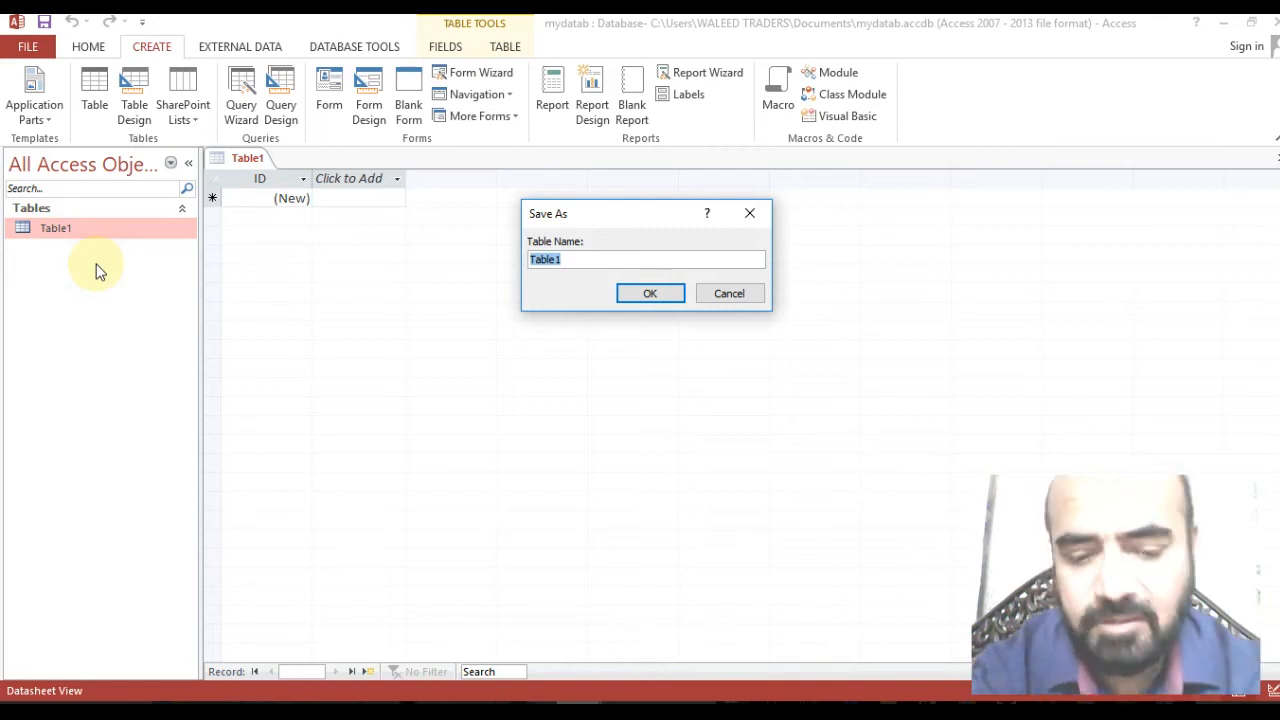
type("student")
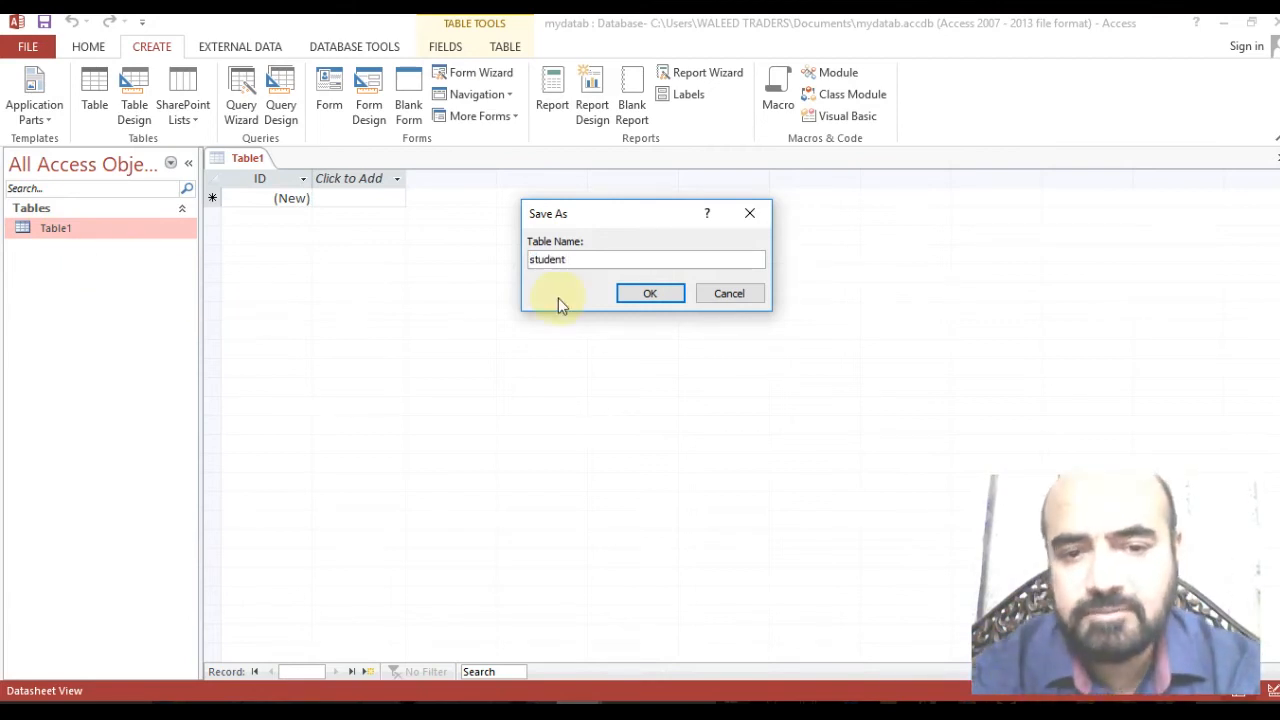
left_click(629, 289)
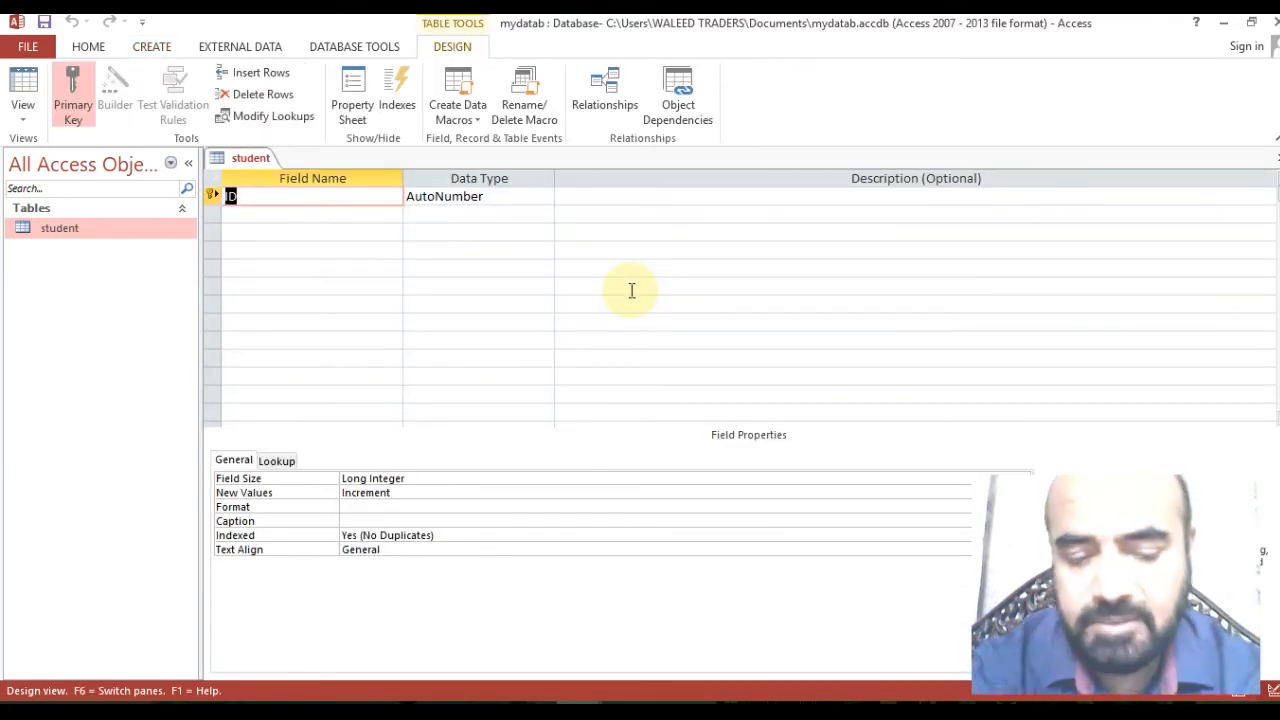
Rename the first field from ID to roll_no and open its Data Type list.
type("s")
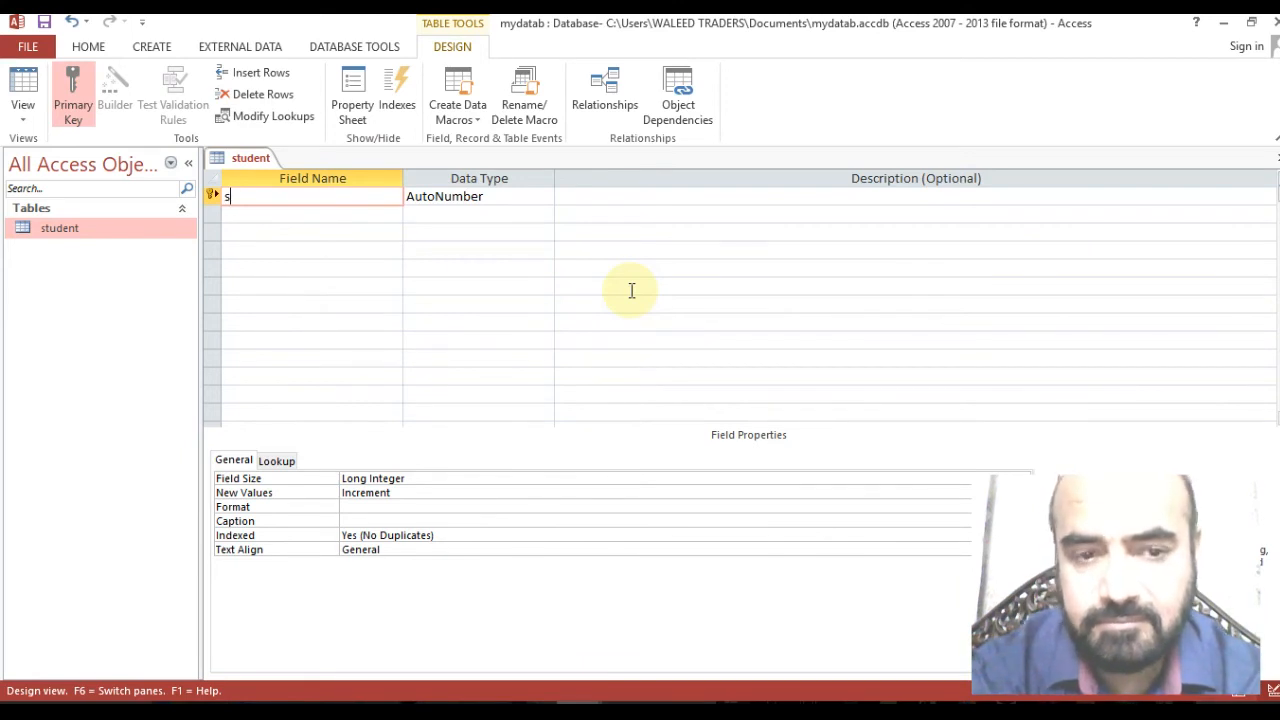
type("_")
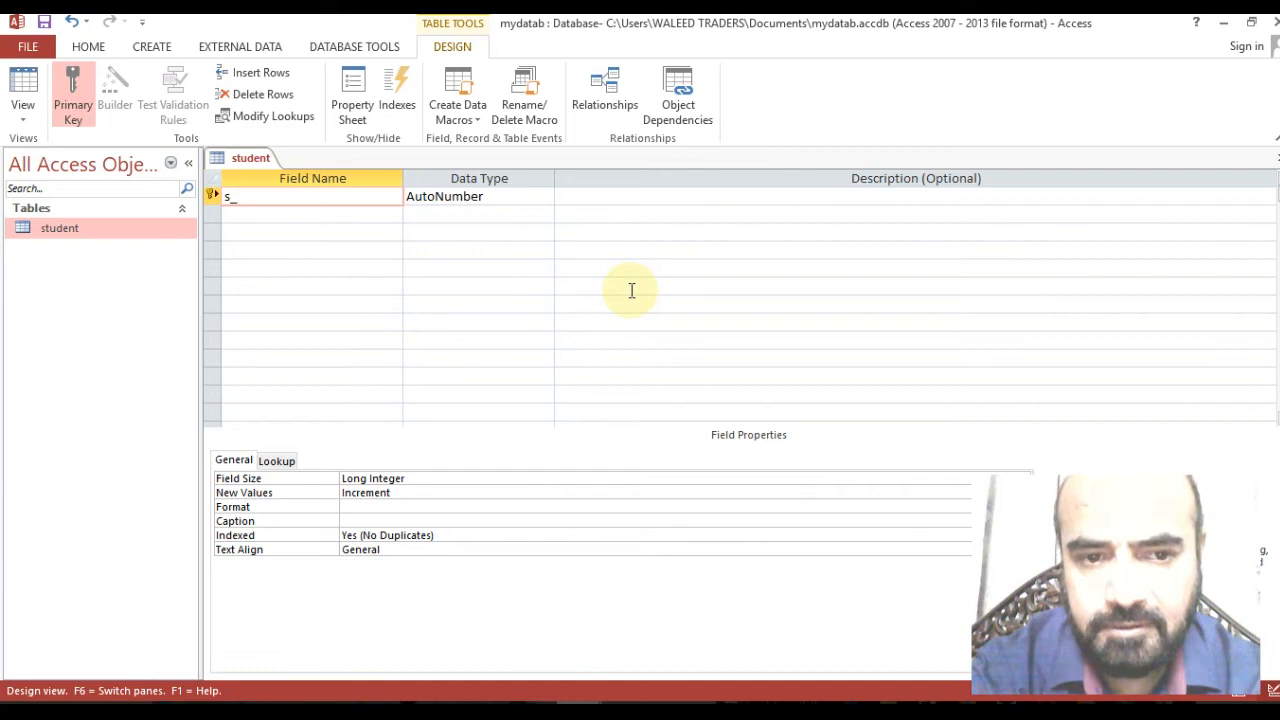
key("BackSpace")
key("BackSpace")
type("r")
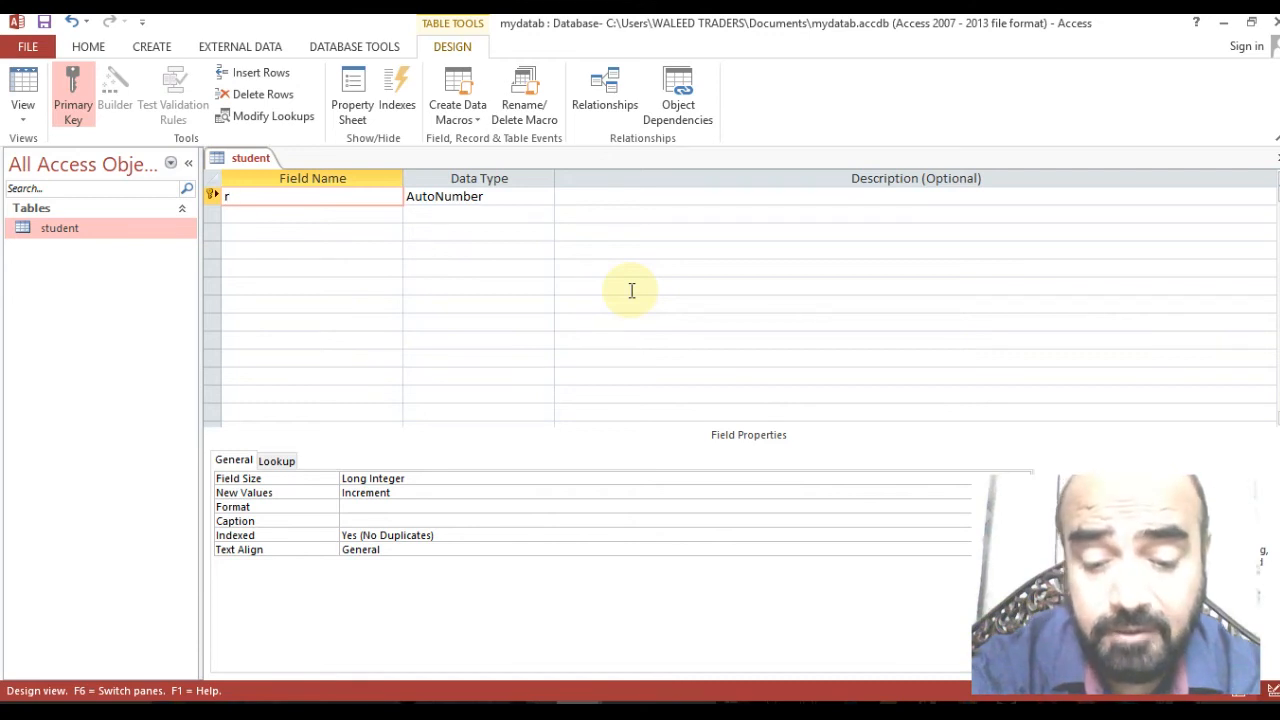
type("oll_")
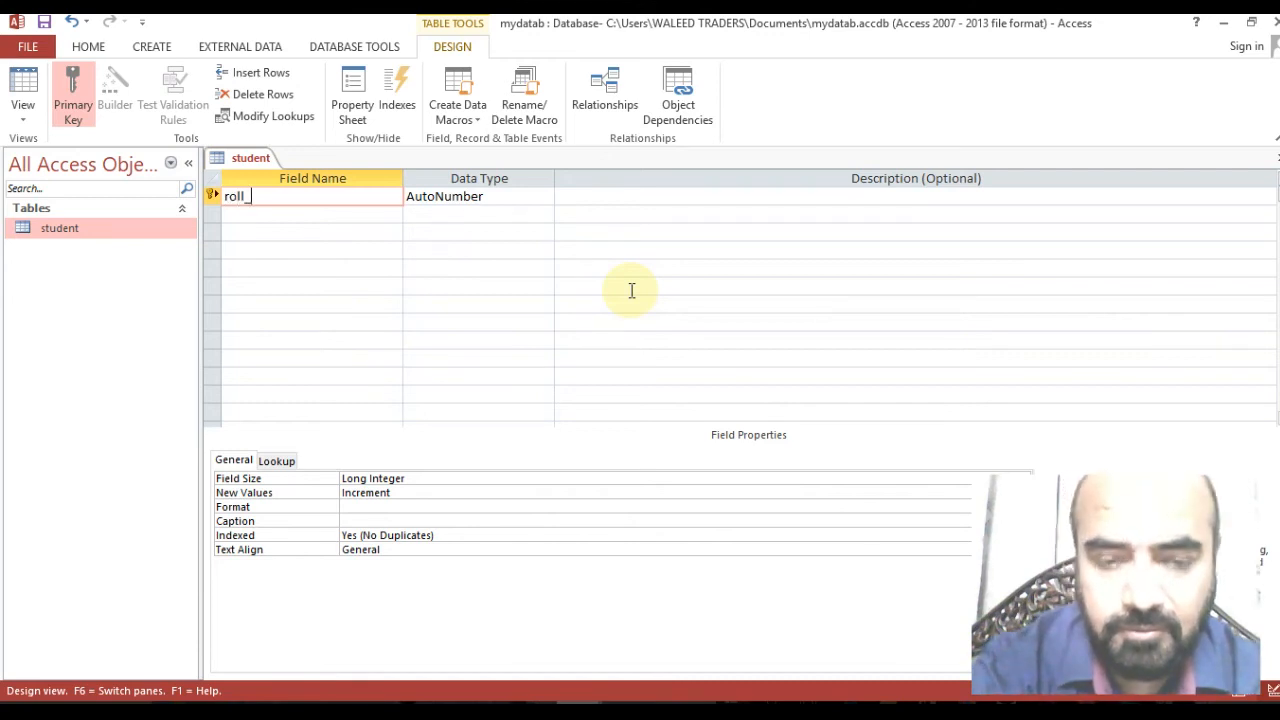
type("no")
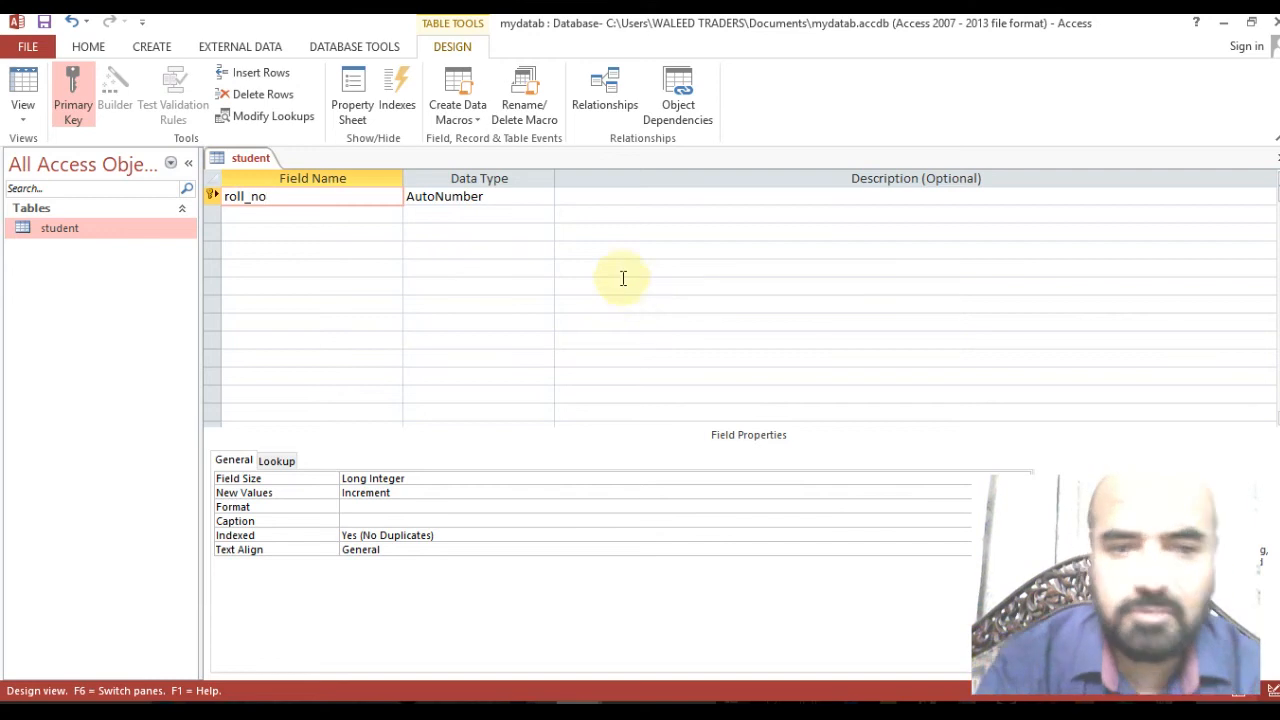
left_click(523, 197)
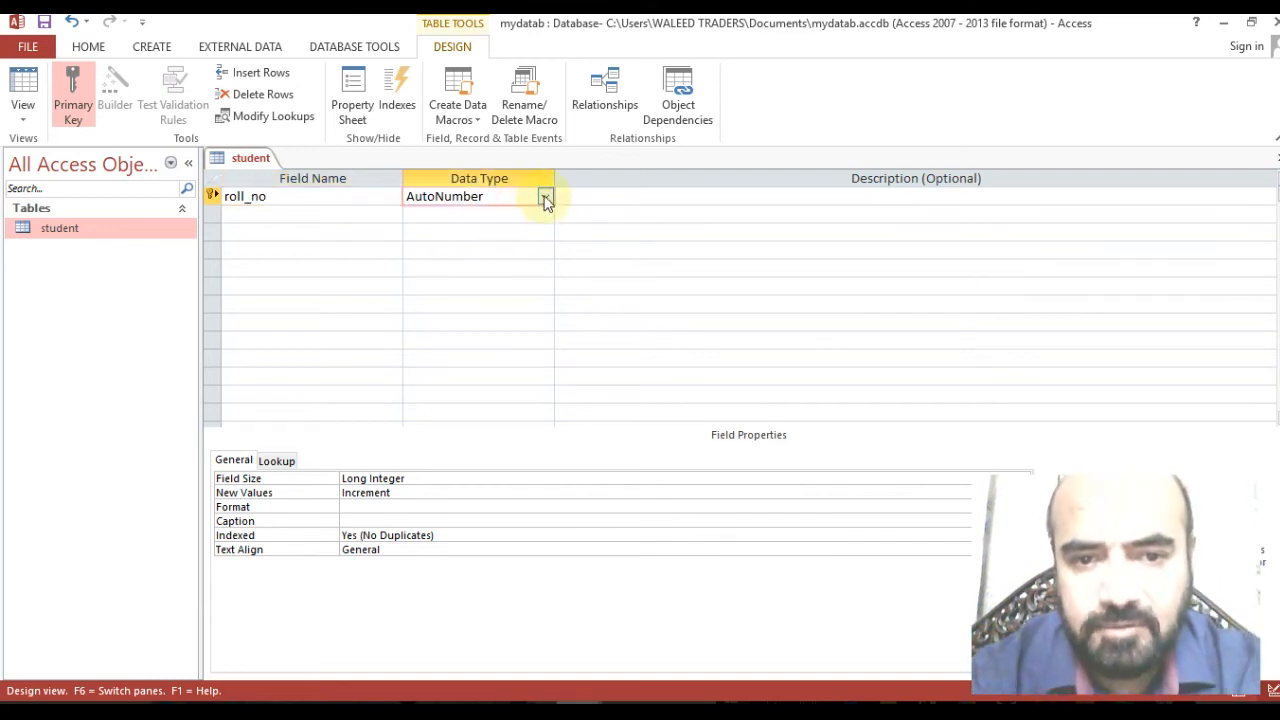
left_click(545, 199)
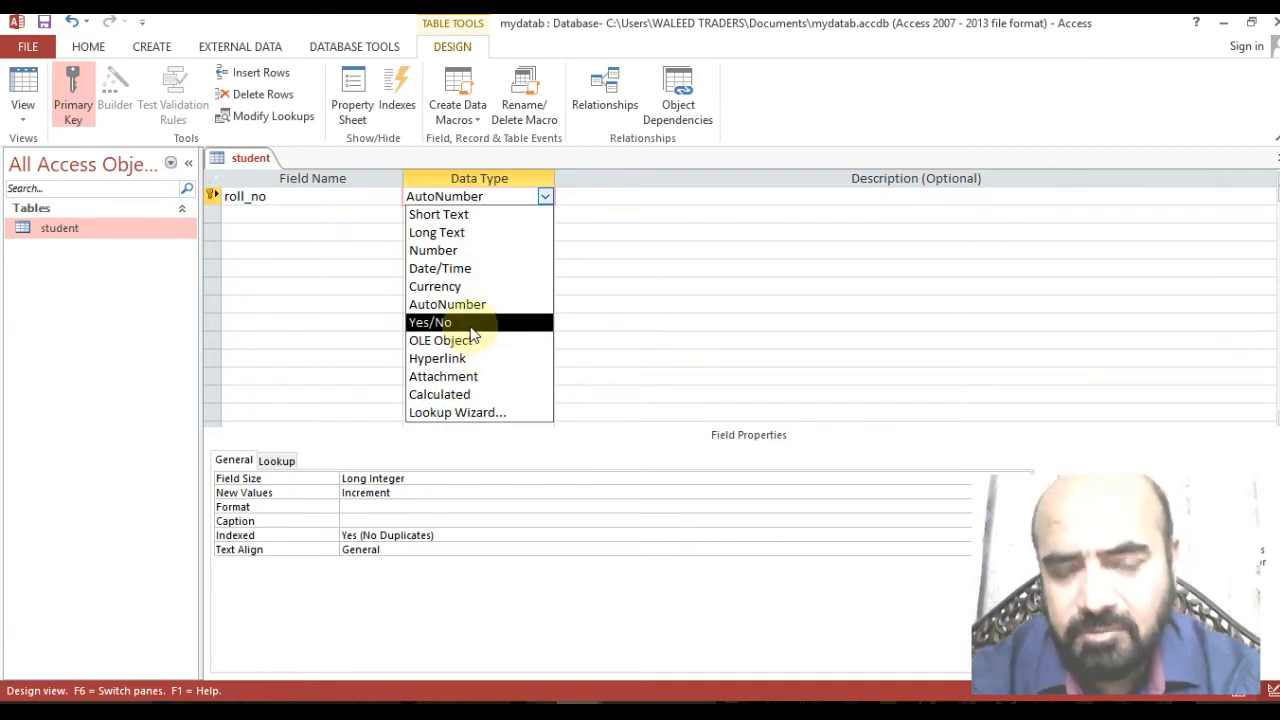
Change roll_no's data type from AutoNumber to Short Text.
left_click(459, 216)
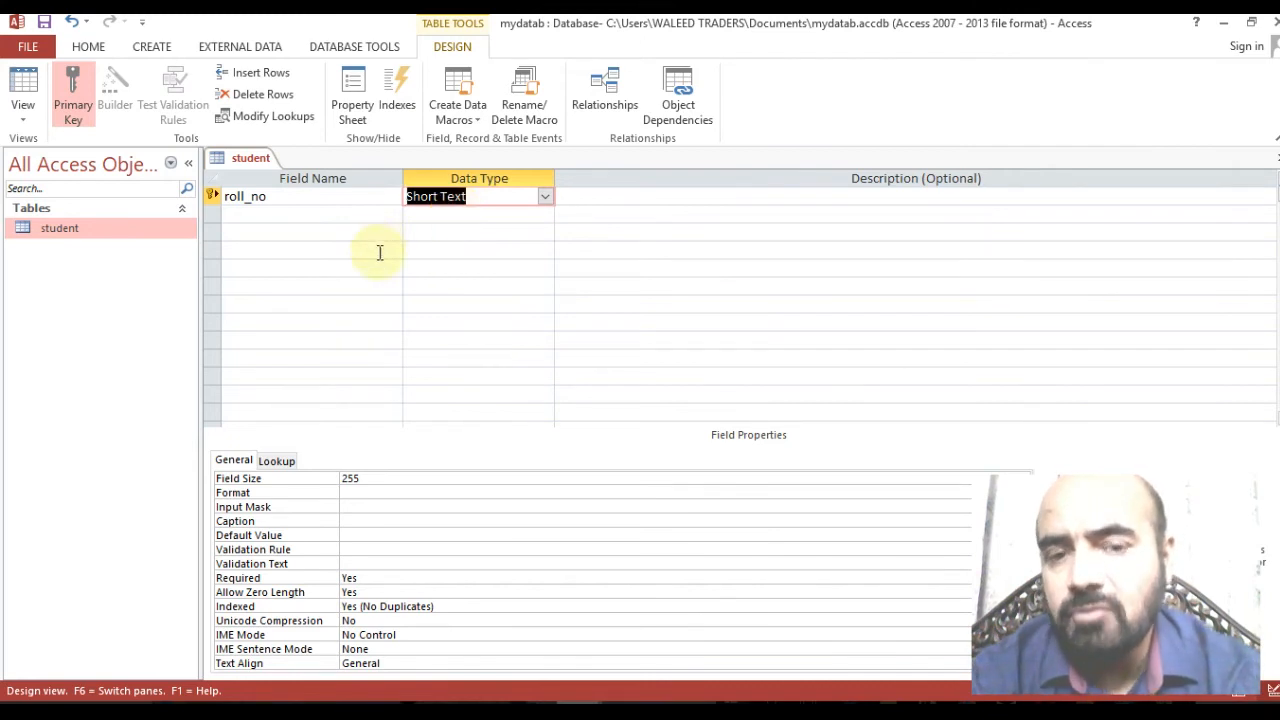
left_click(318, 215)
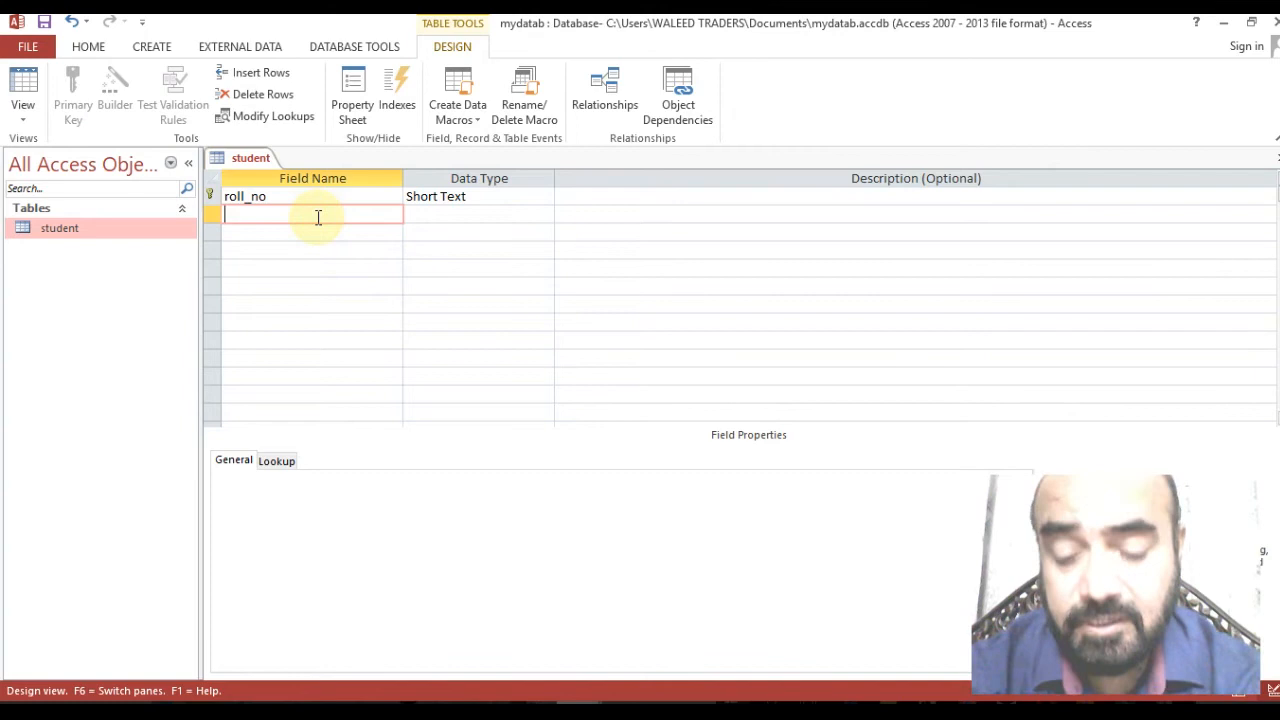
Add a second field named student_name with the Short Text data type.
type("s")
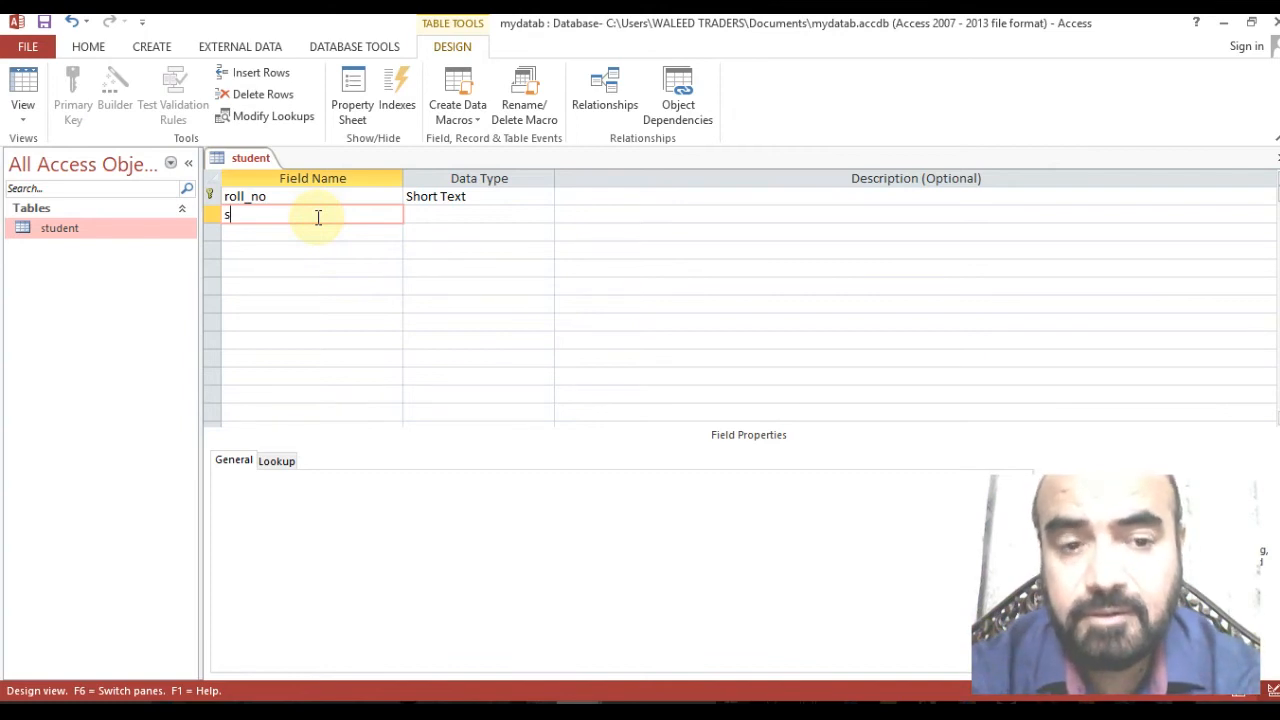
type("tudent")
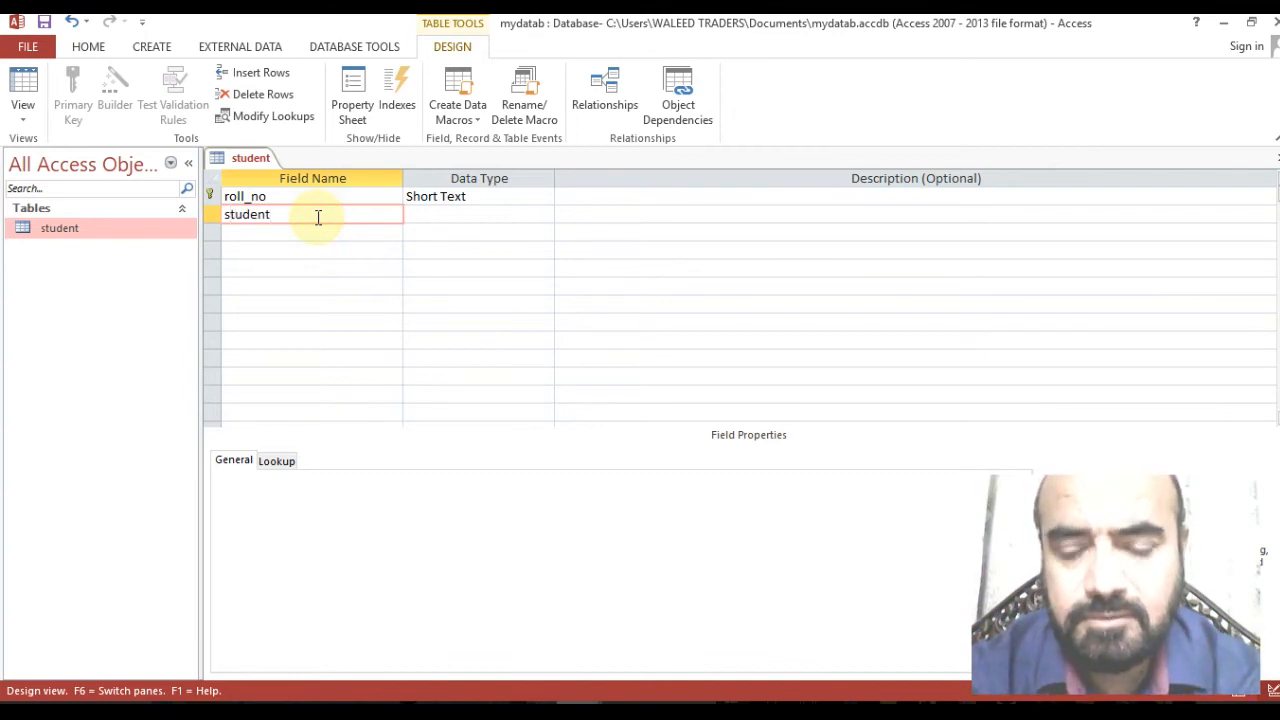
type("_name")
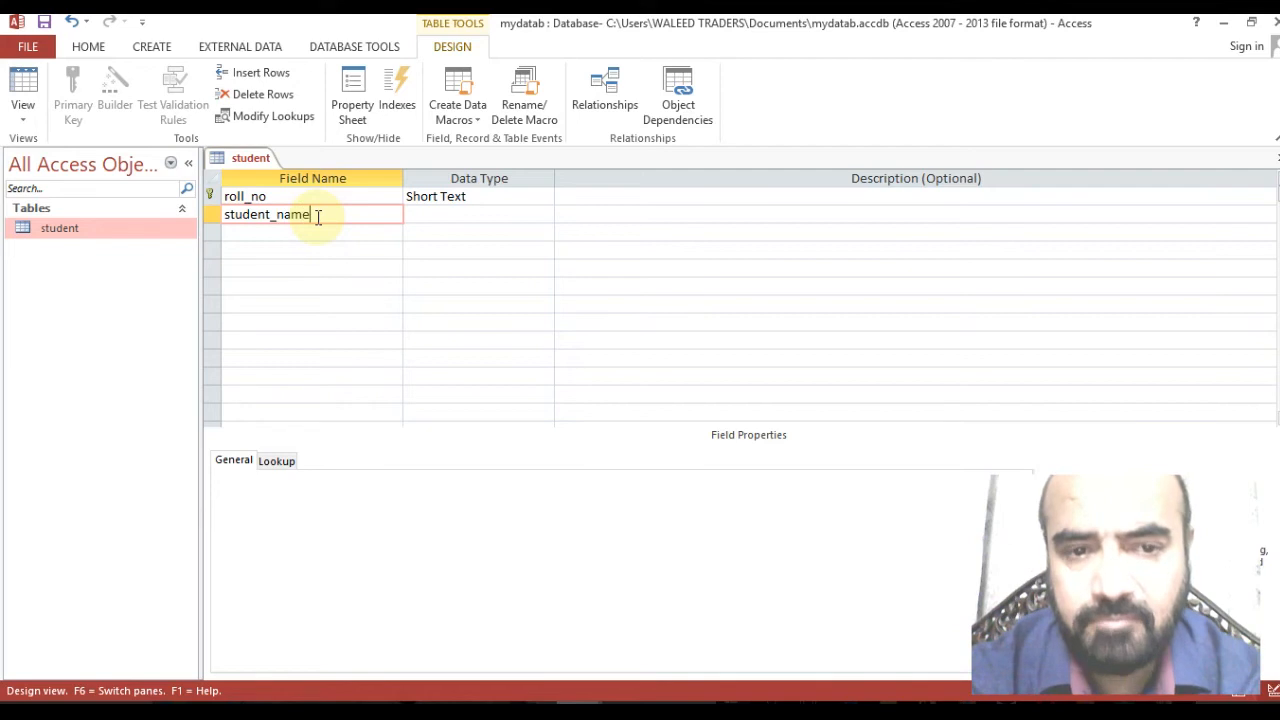
left_click(409, 218)
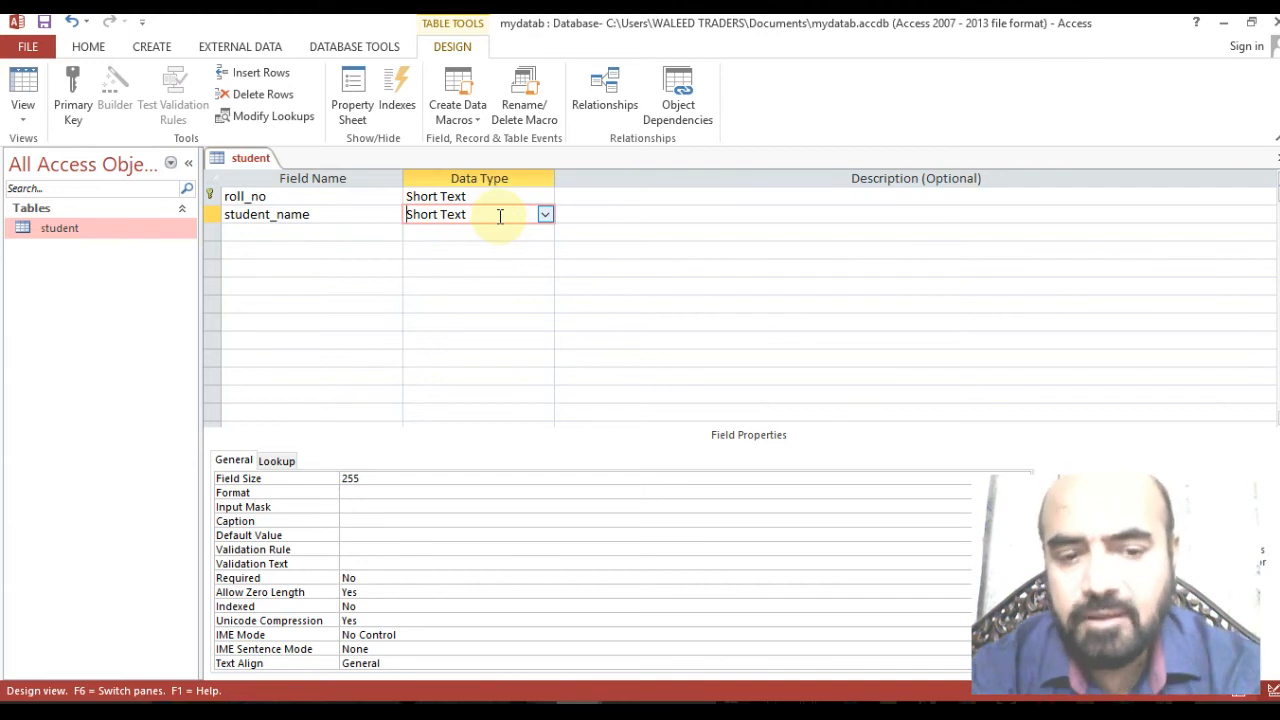
left_click(500, 215)
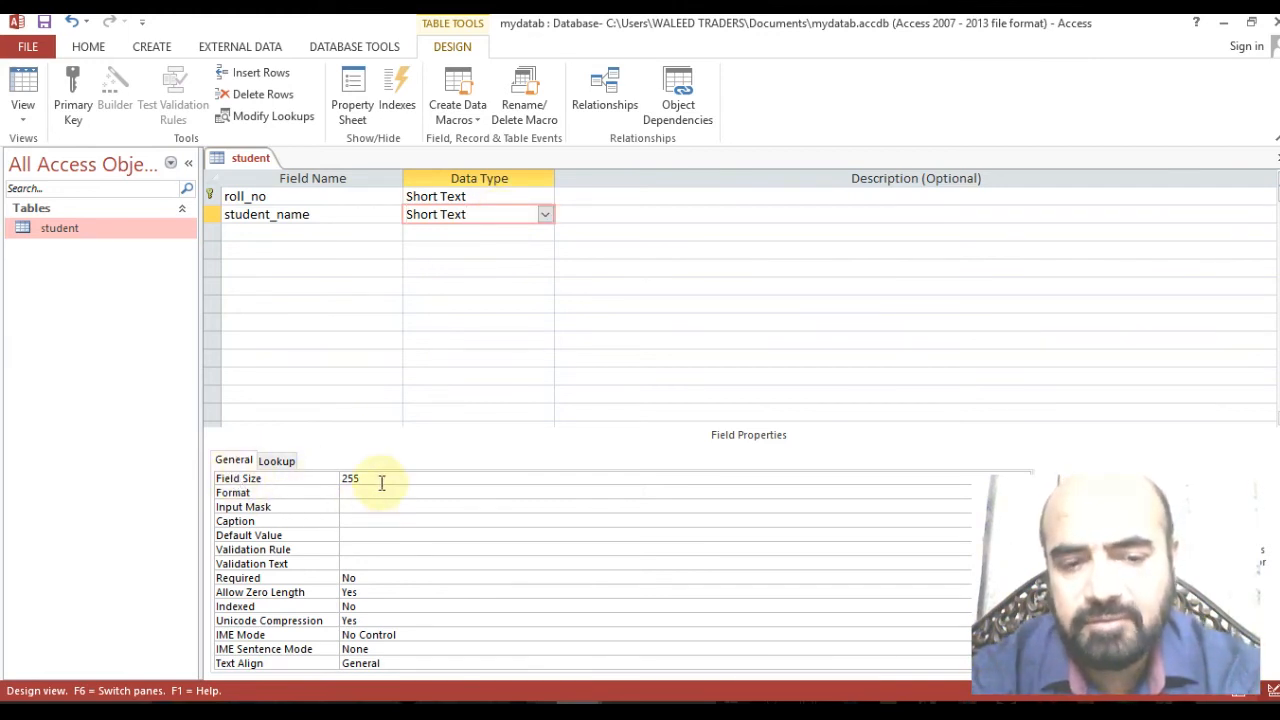
left_click(381, 479)
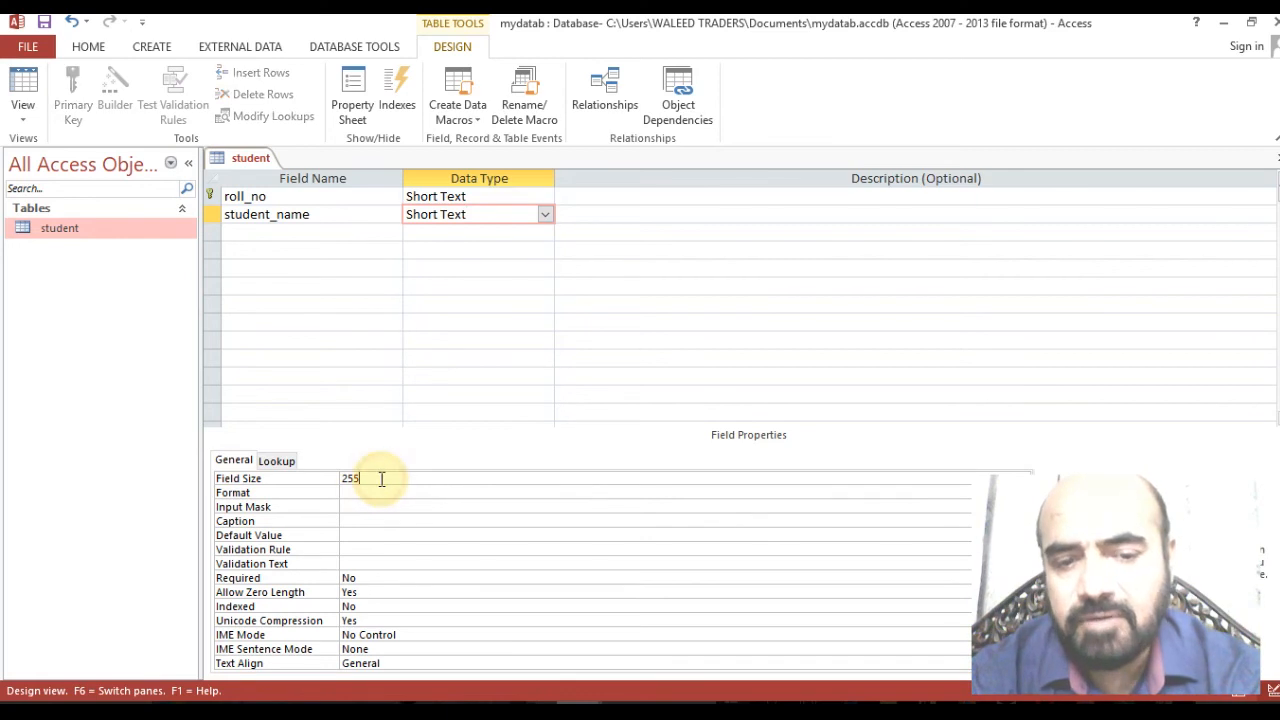
Set the roll_no field size to 20.
left_click(443, 199)
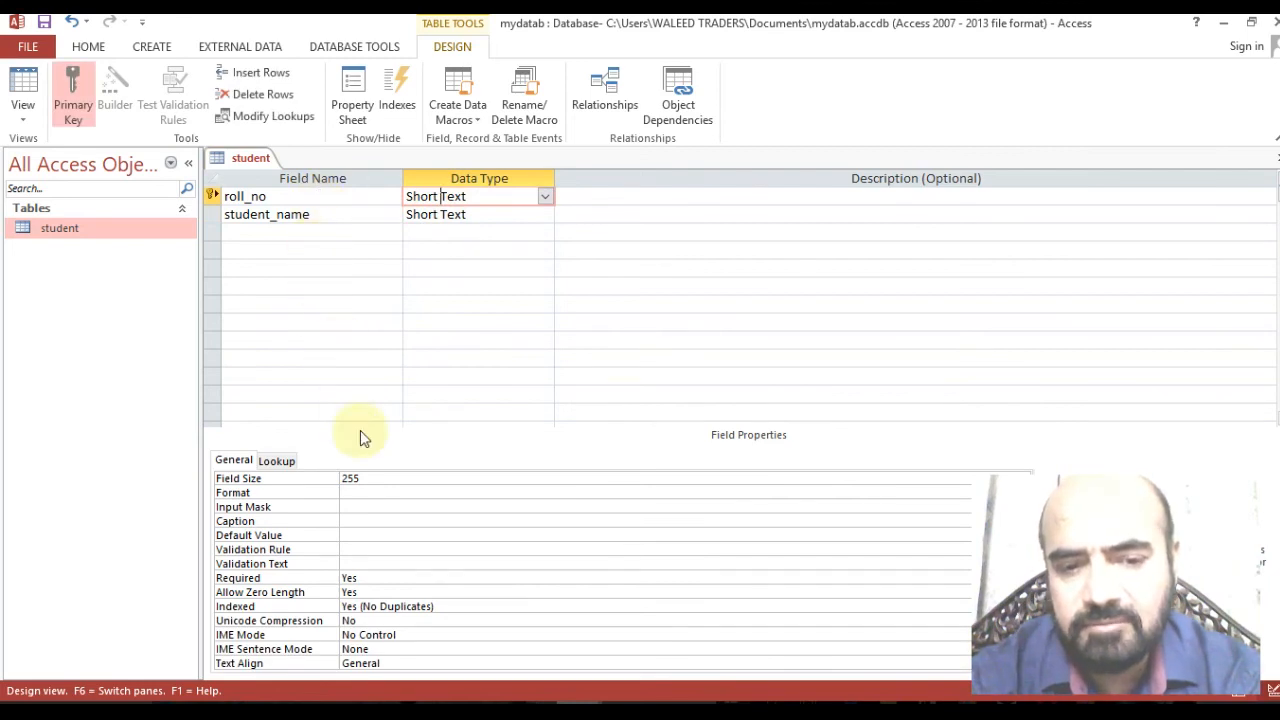
left_click(382, 484)
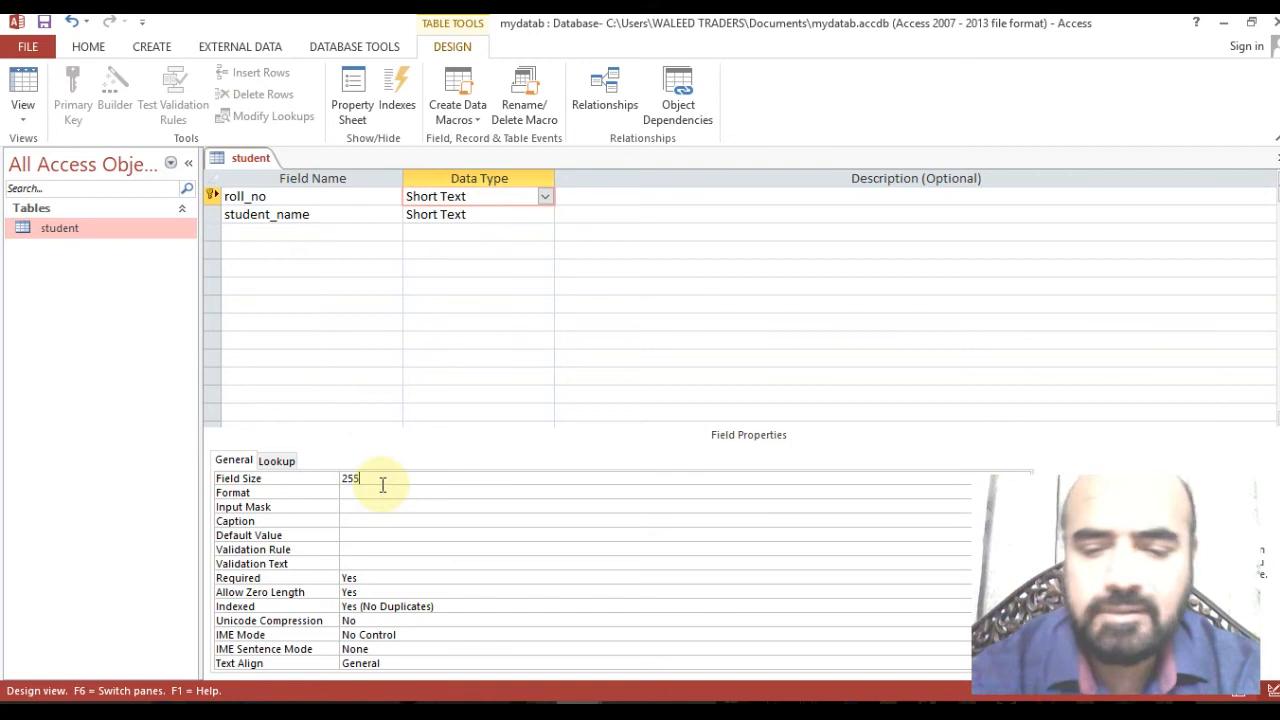
key("BackSpace")
key("BackSpace")
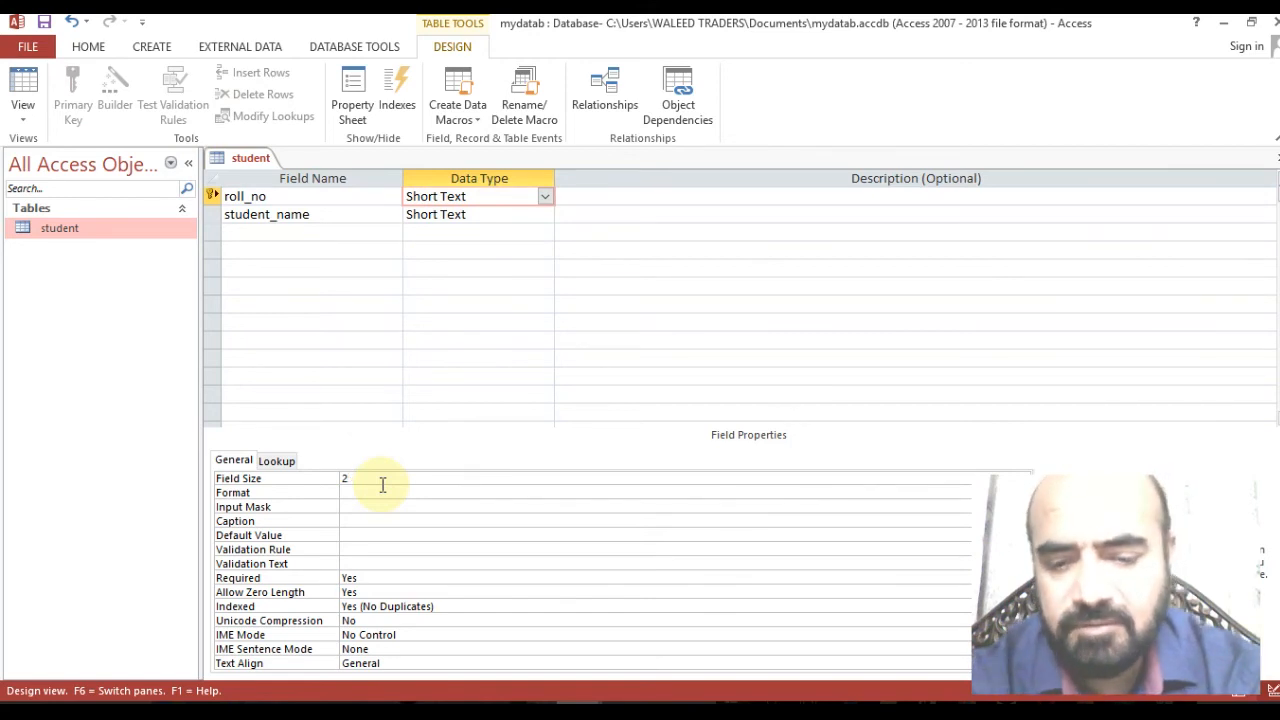
type("0")
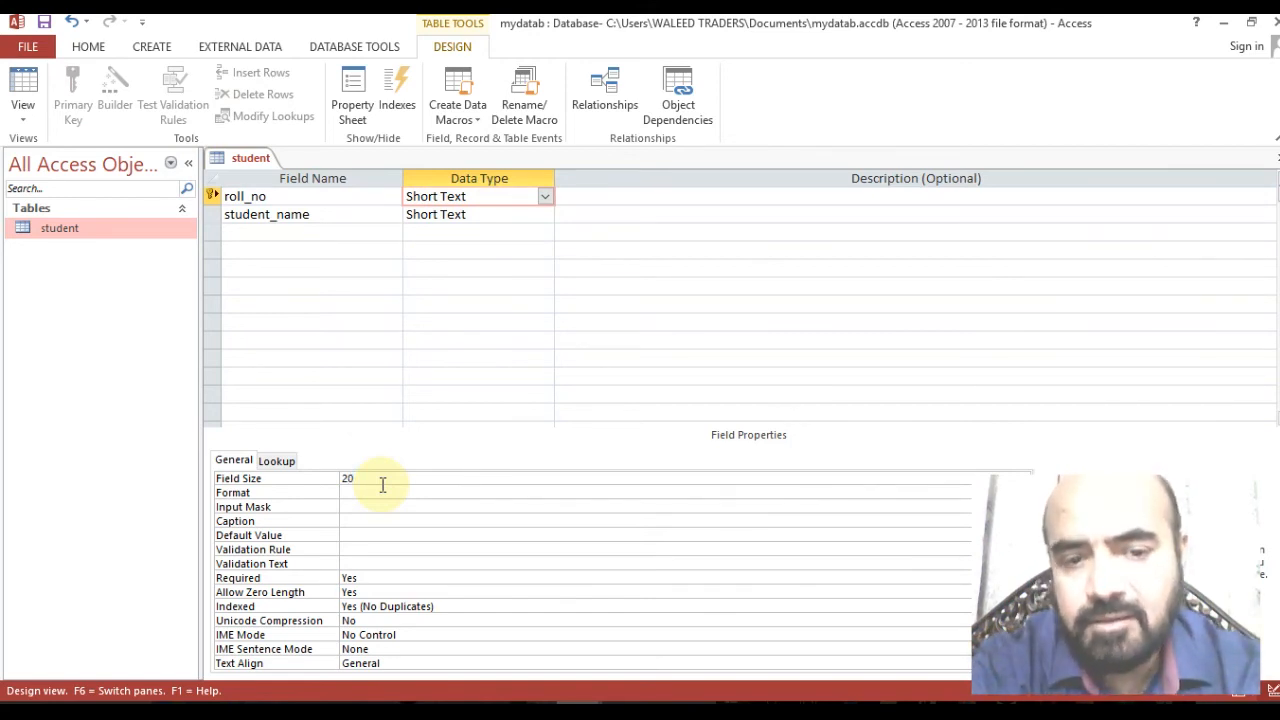
Set the student_name field size to 100.
left_click(526, 212)
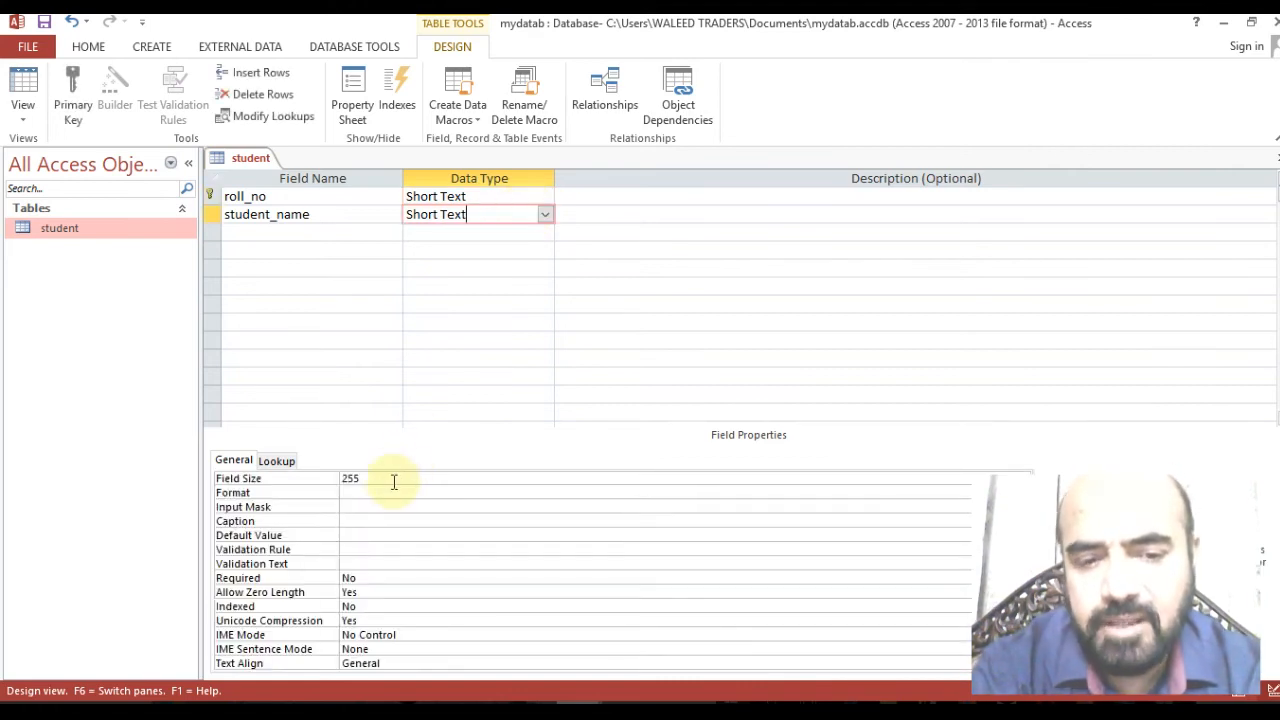
left_click(391, 480)
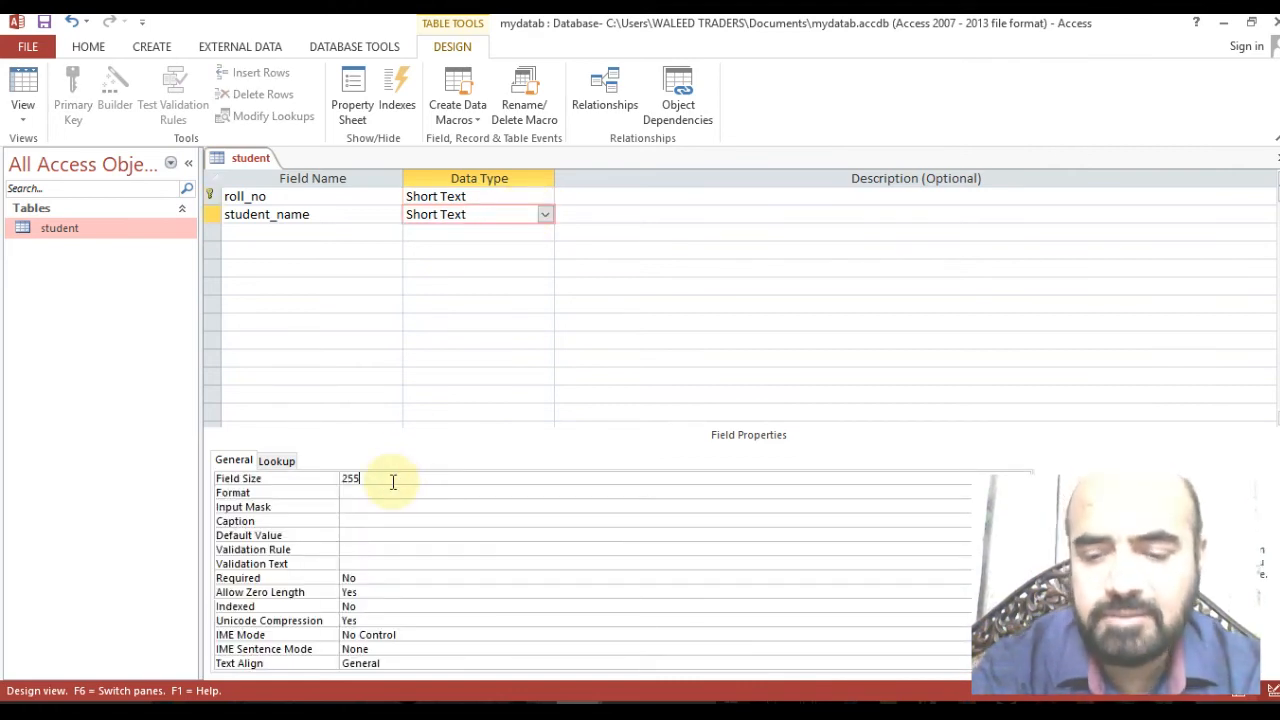
key("BackSpace")
key("BackSpace")
key("BackSpace")
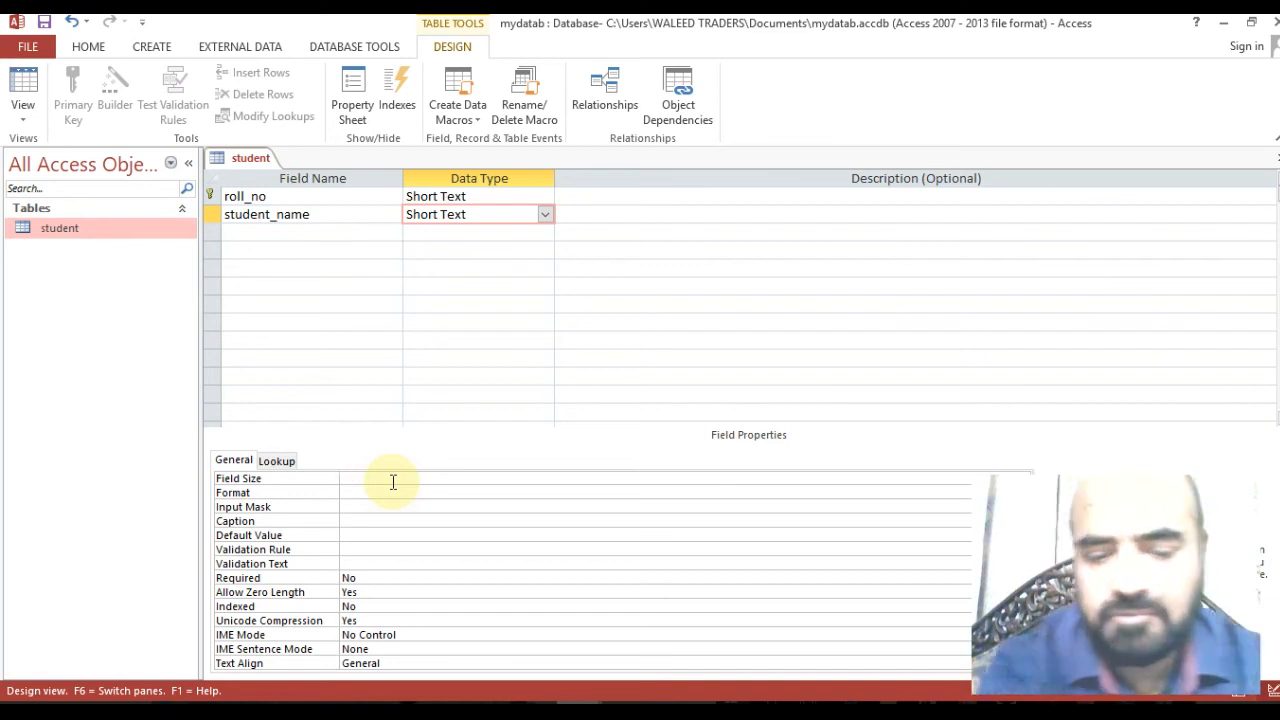
type("50")
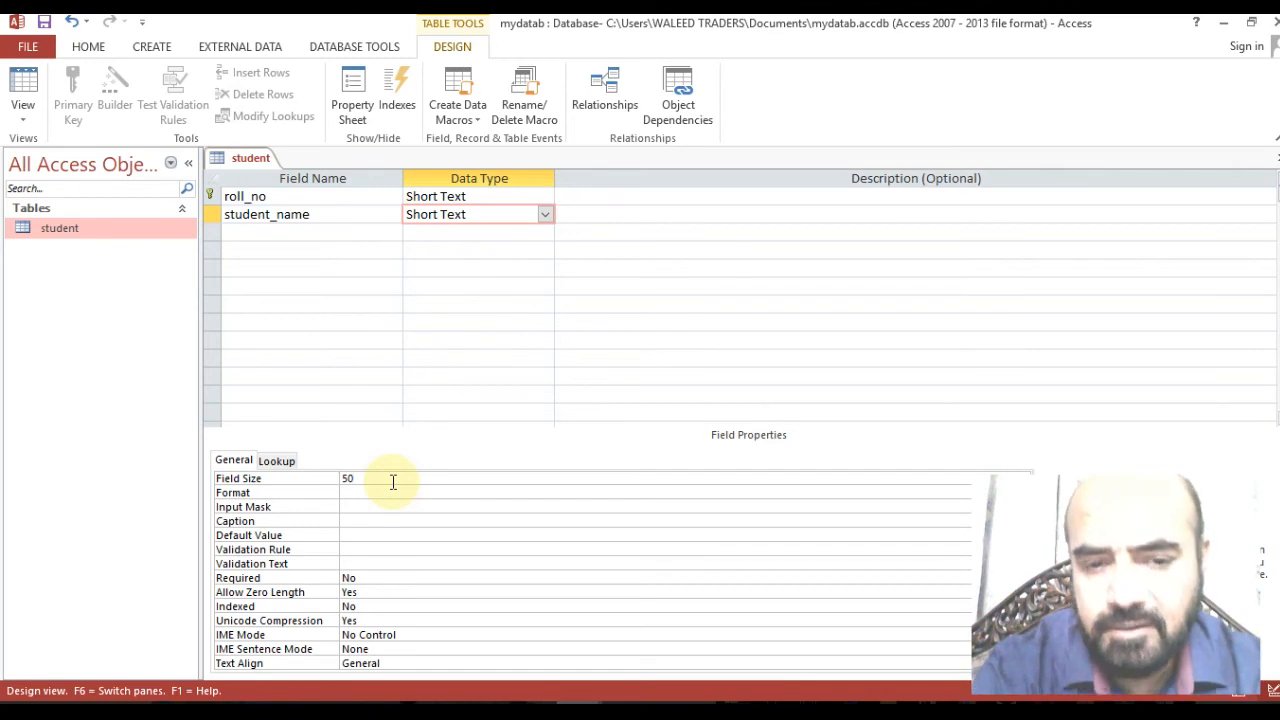
key("BackSpace")
key("BackSpace")
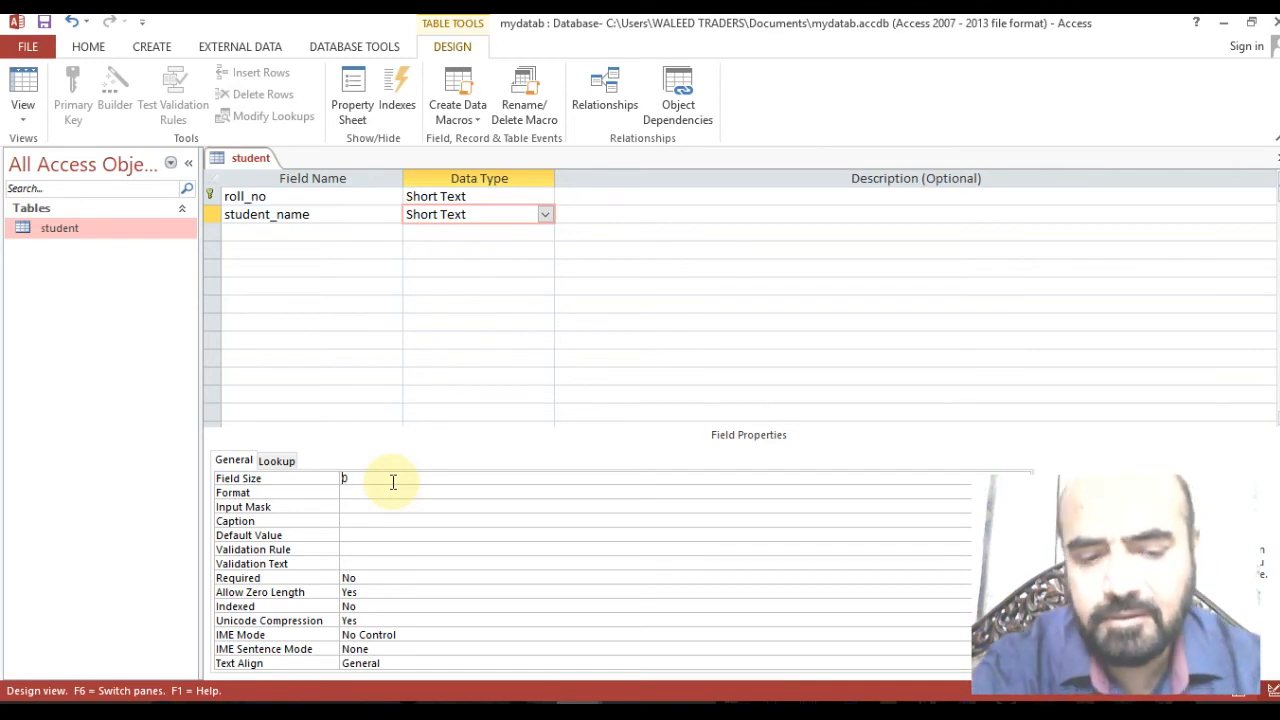
type("100")
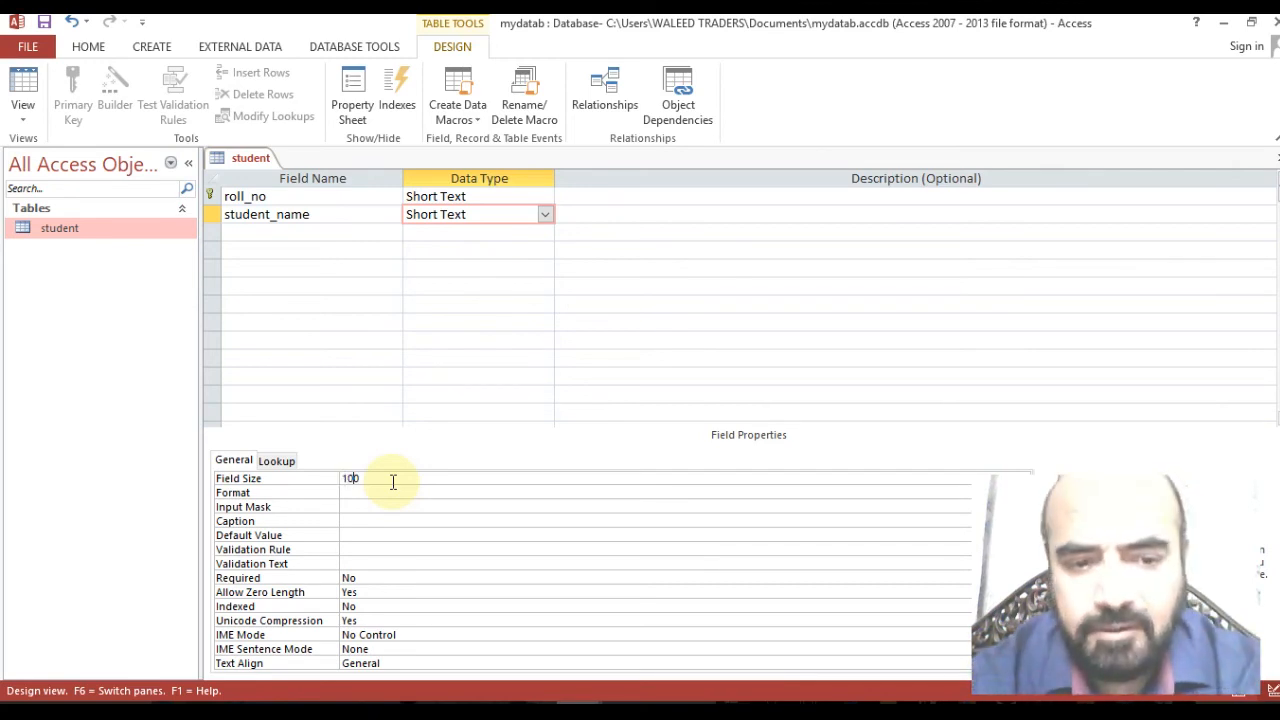
left_click(358, 231)
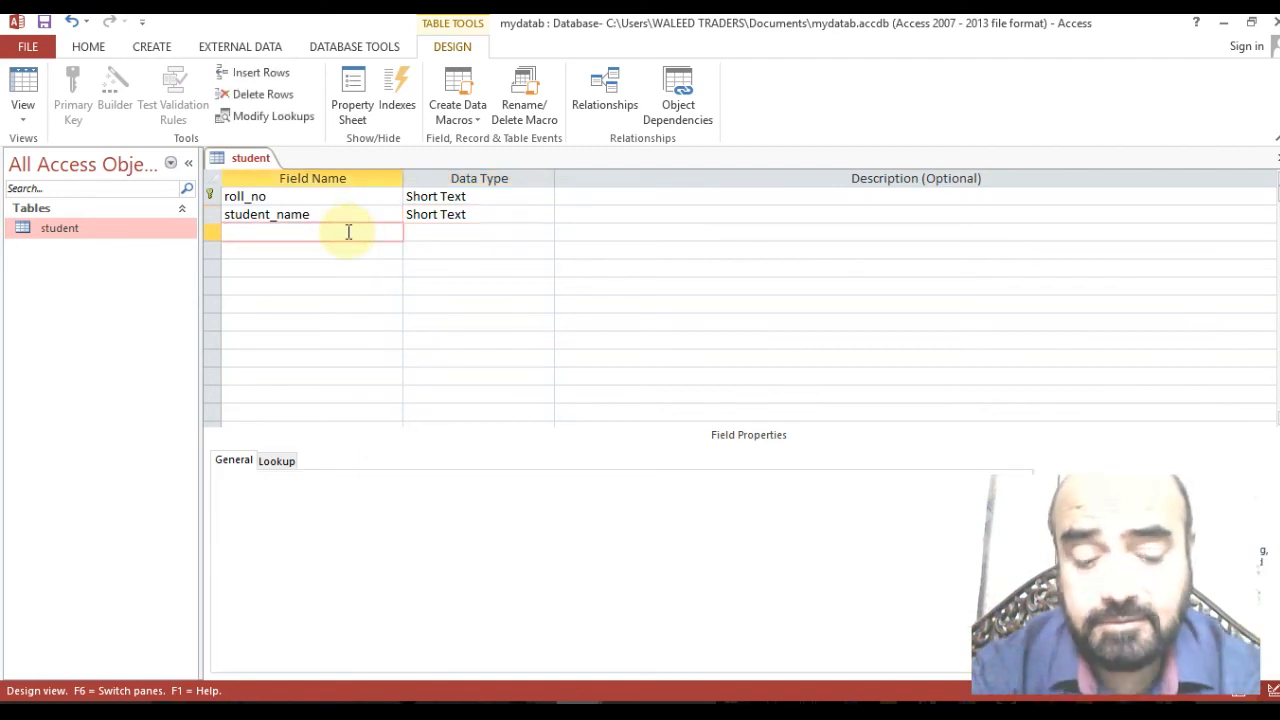
Add an 'age' field of type Number in row 3 and restore the Access window to a smaller size.
type("age")
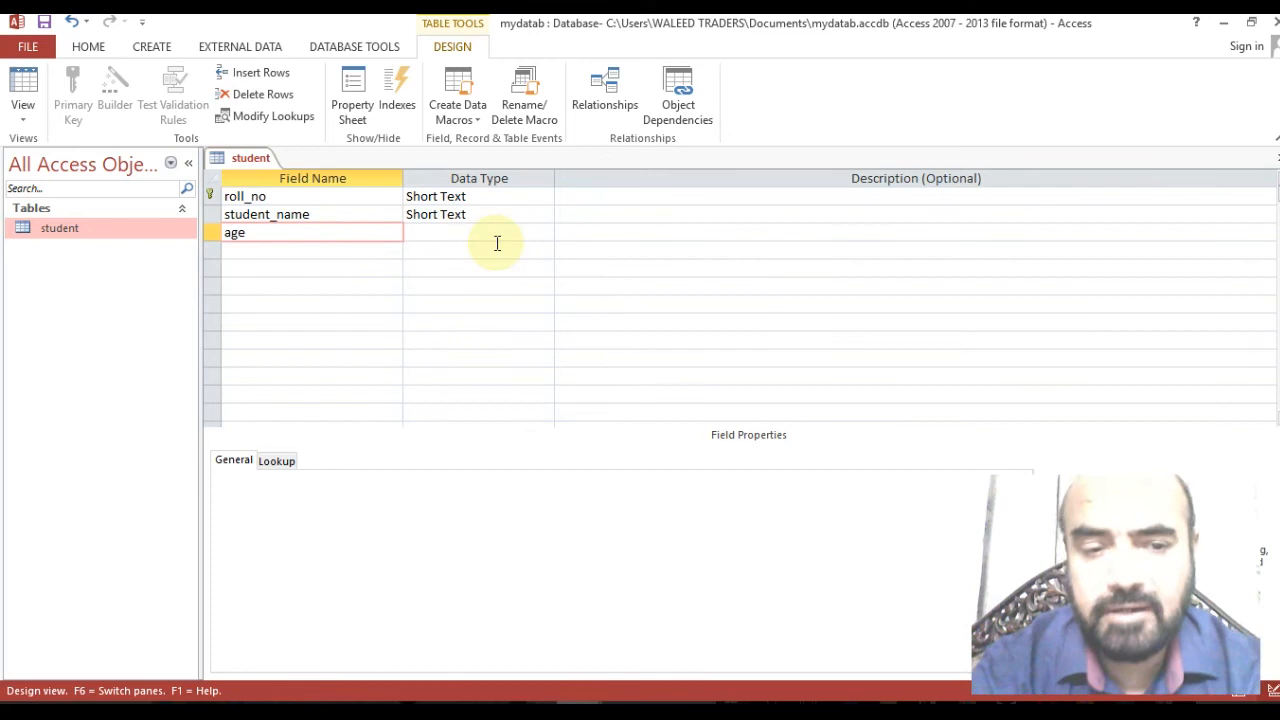
left_click(478, 237)
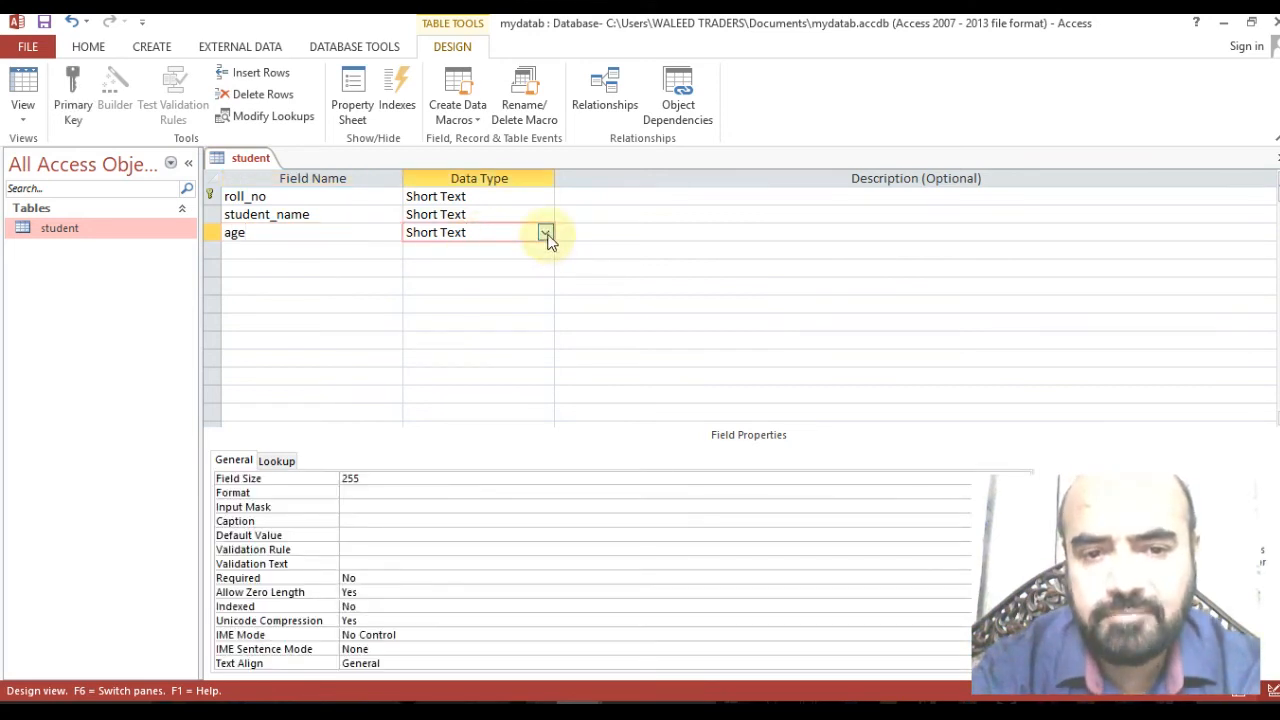
left_click(545, 233)
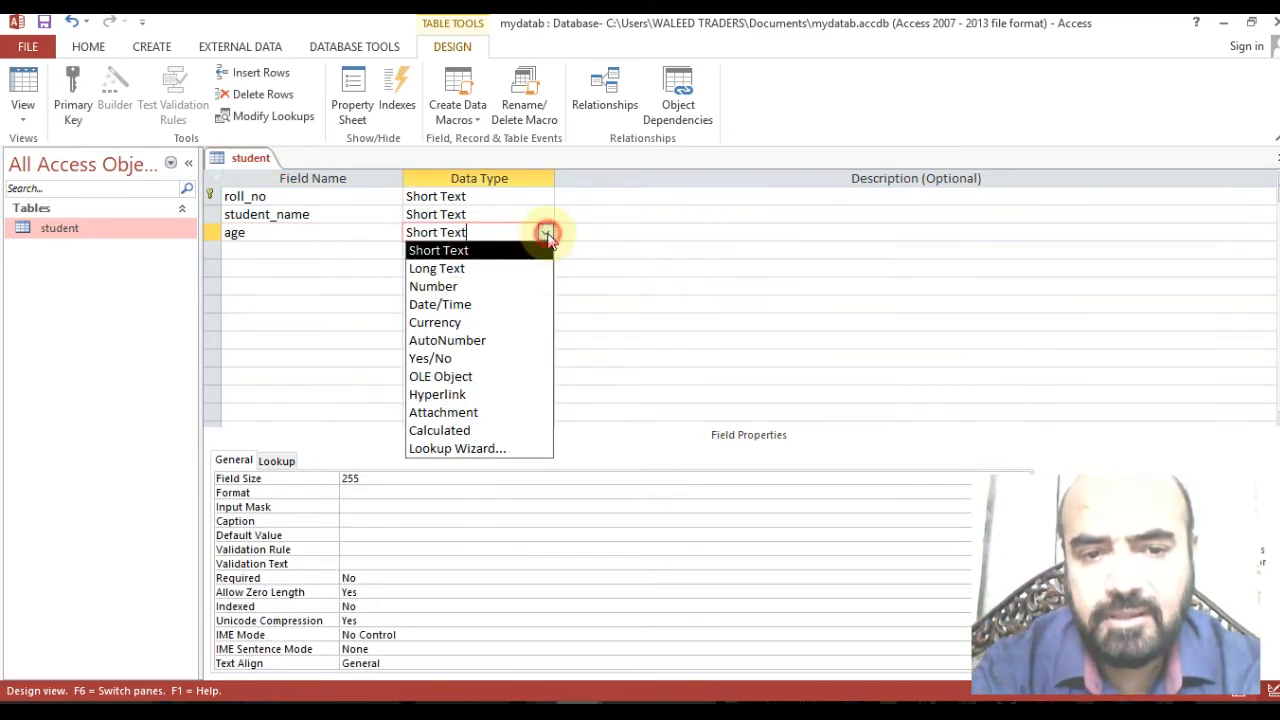
left_click(491, 286)
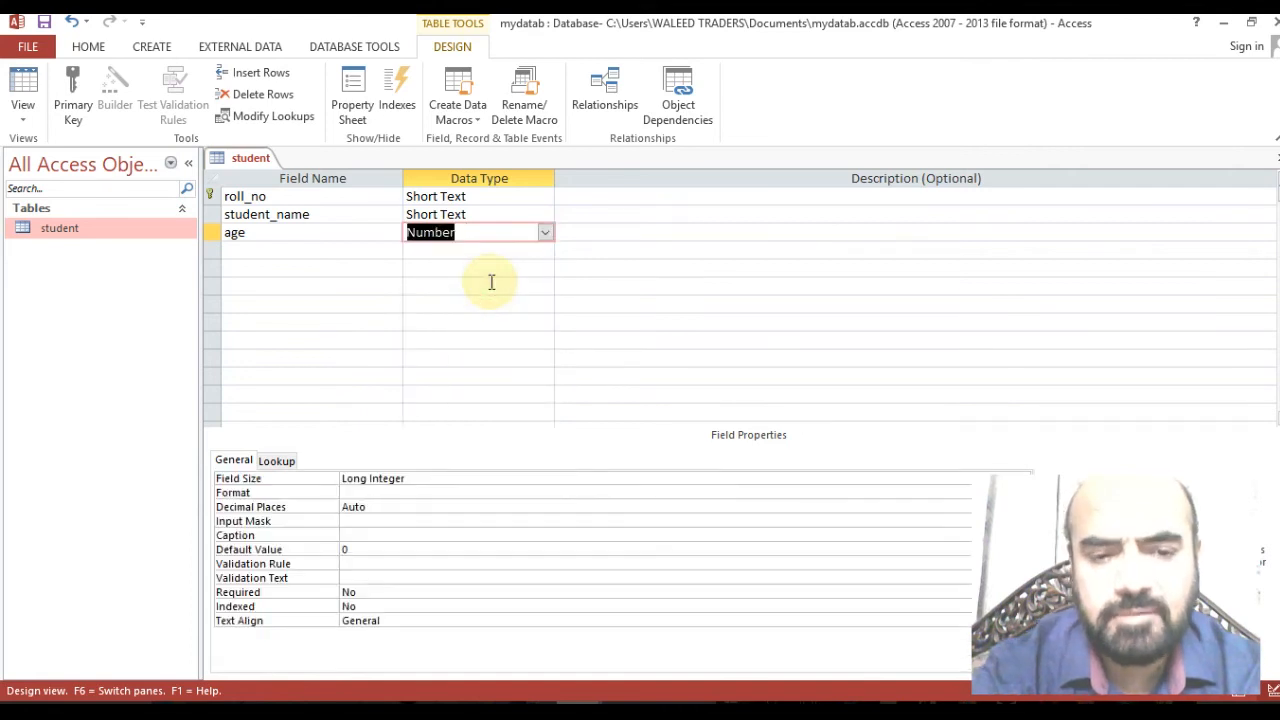
left_click(426, 478)
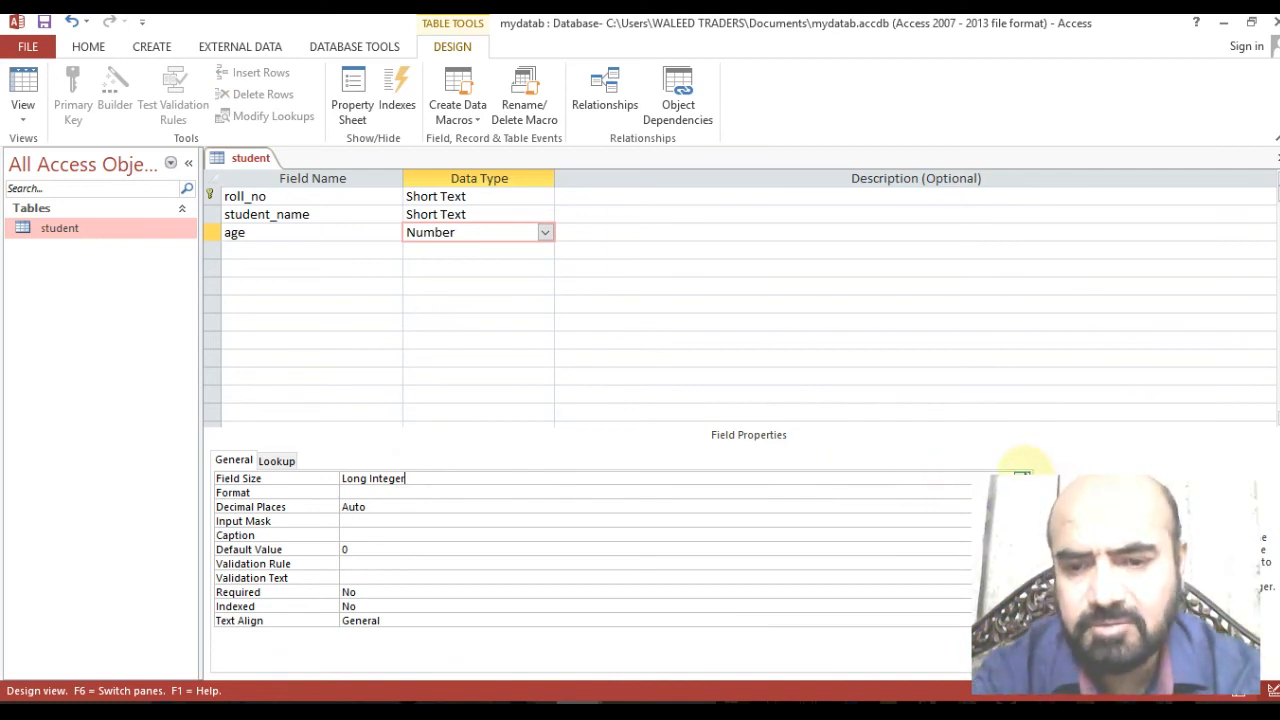
left_click(1023, 476)
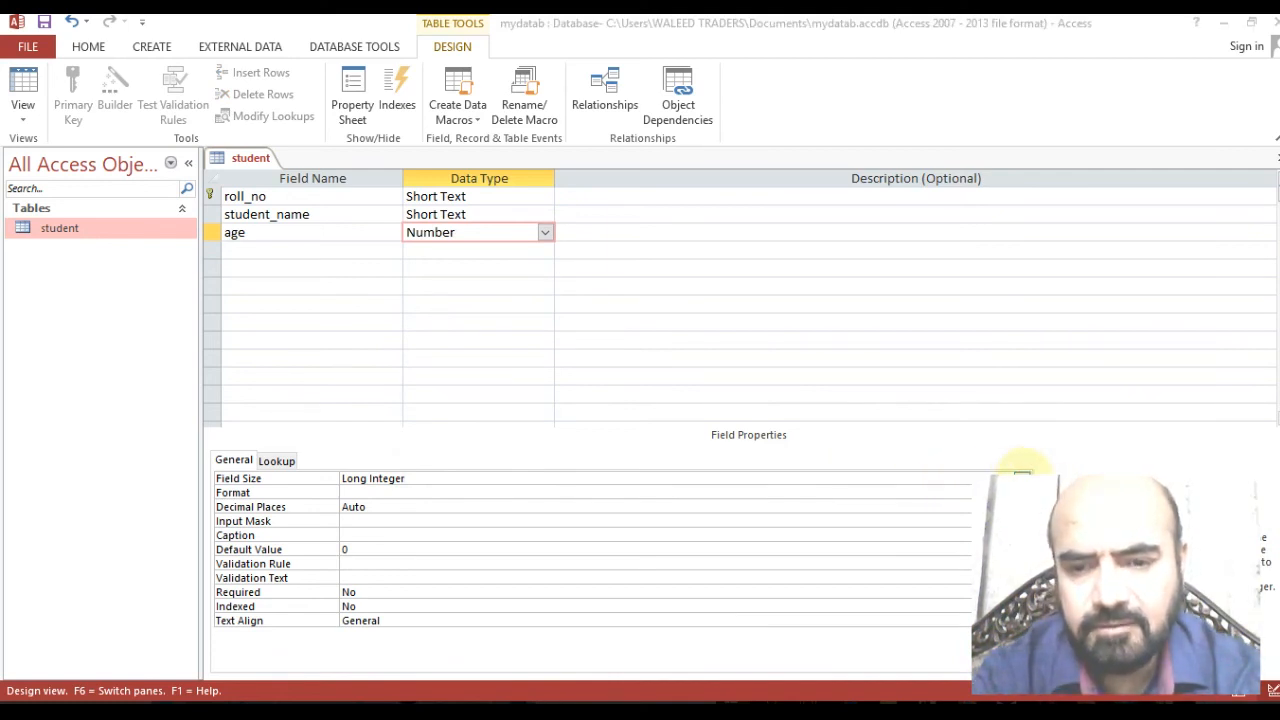
left_click(1252, 24)
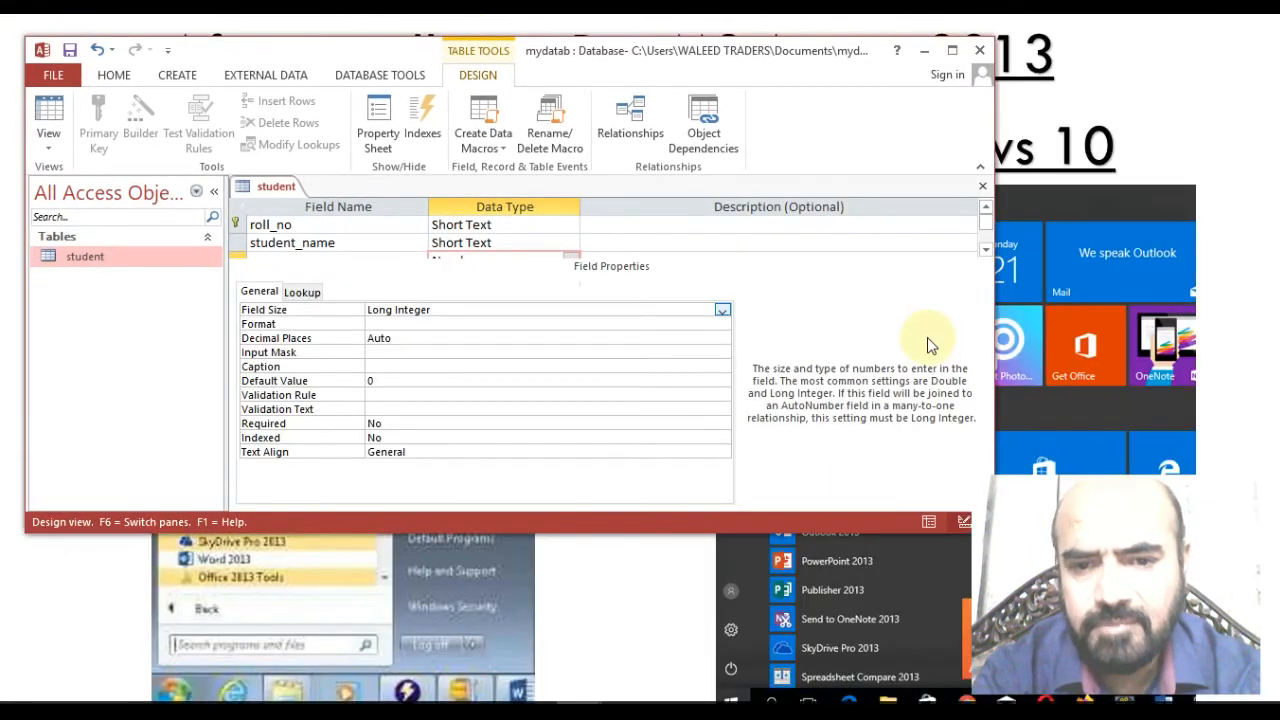
Change the age field size from Long Integer to Integer and maximize the Access window.
left_click(722, 310)
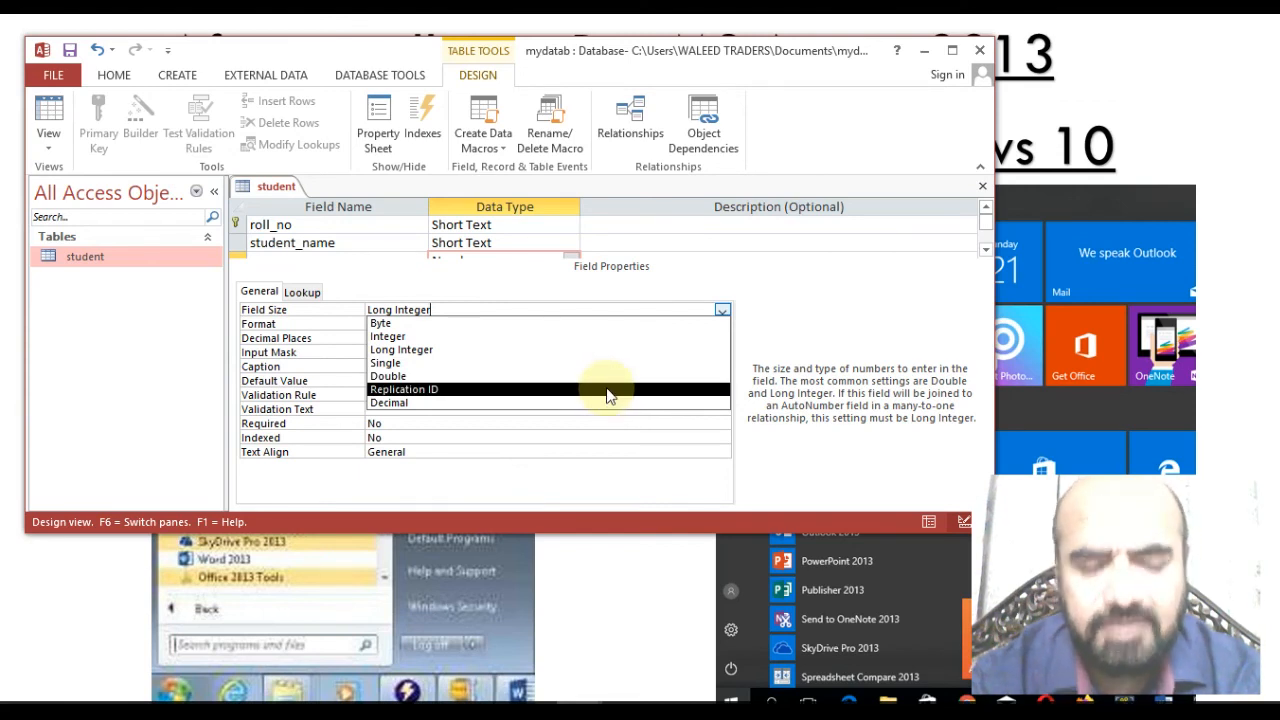
left_click(591, 336)
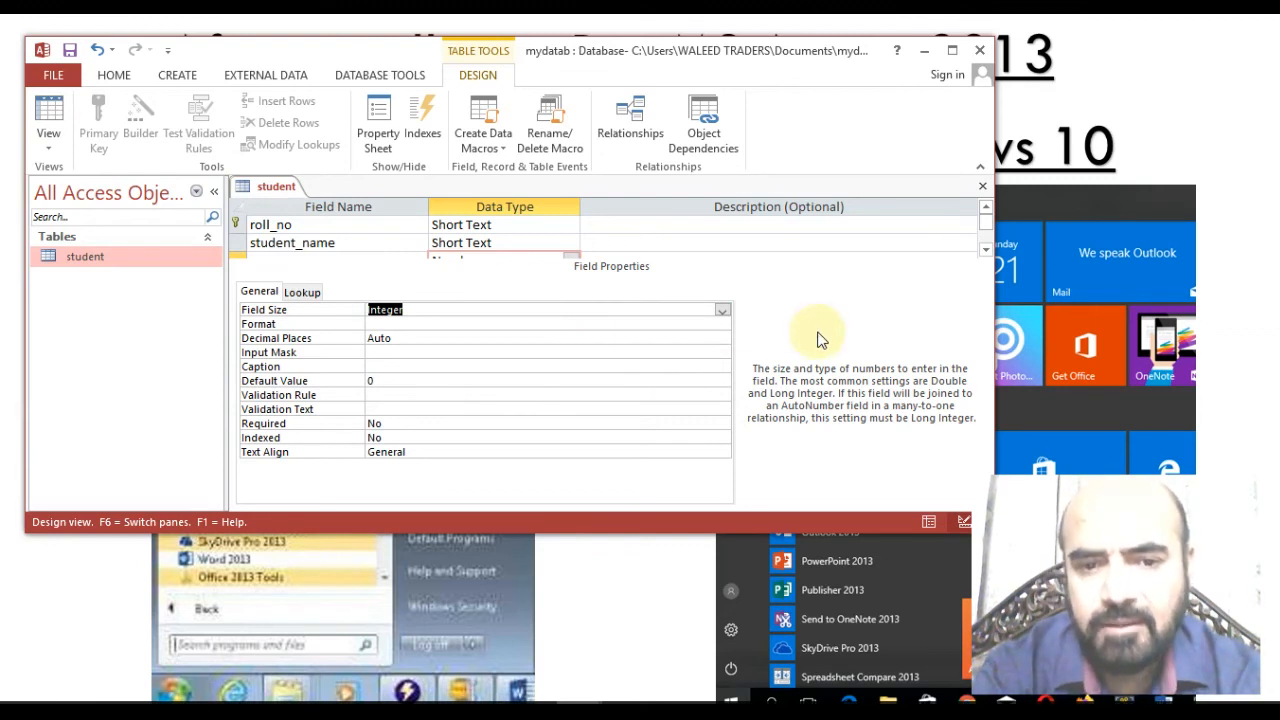
left_click(952, 50)
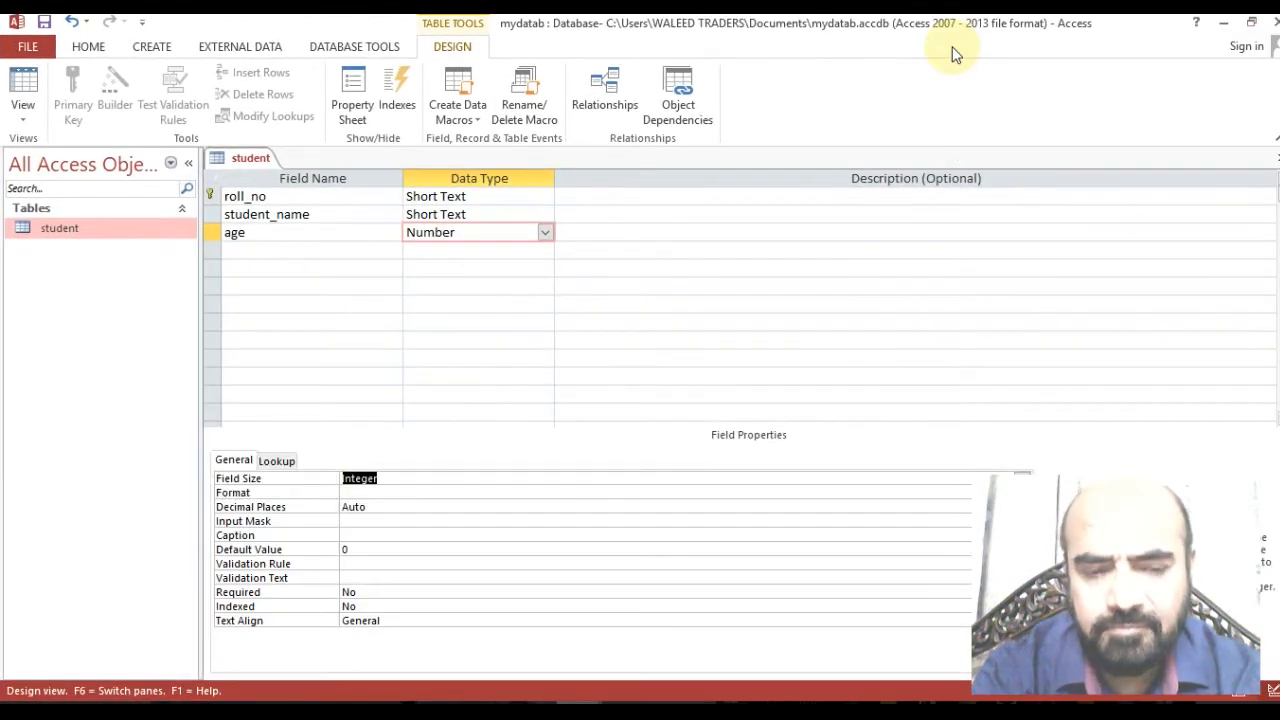
left_click(254, 248)
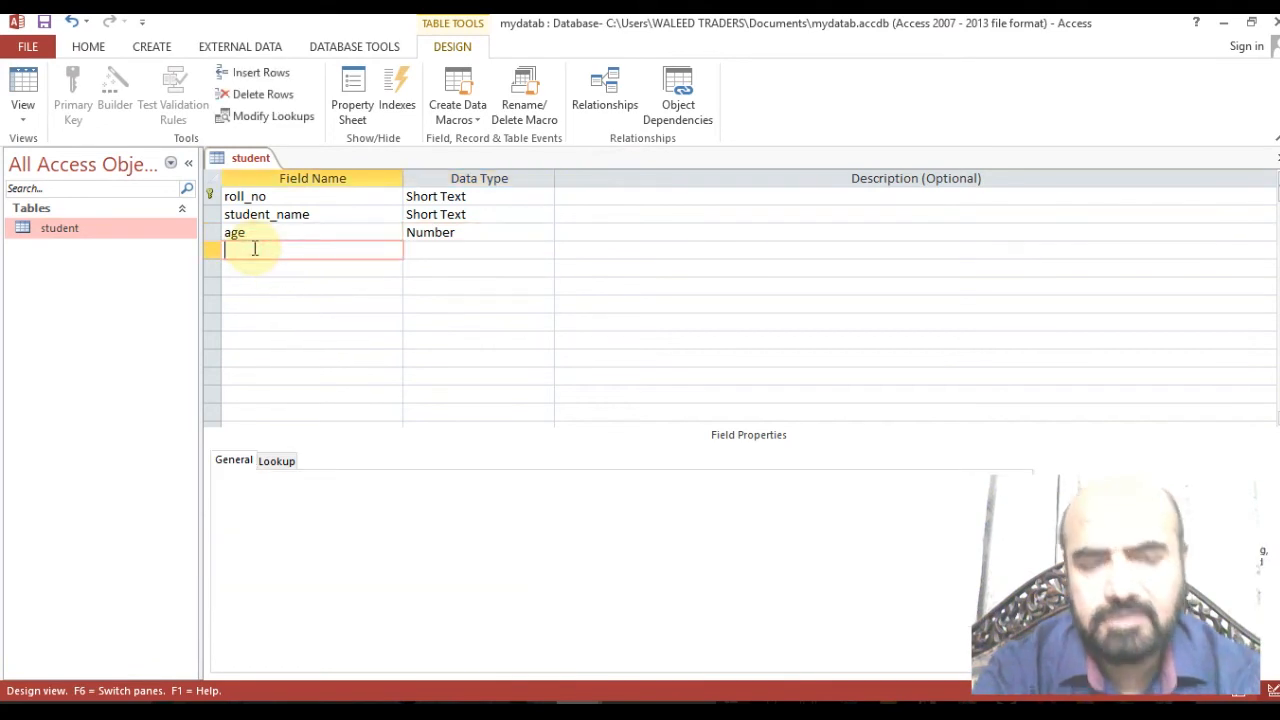
Add a fourth field named 'fee' with the Currency data type.
type("fe")
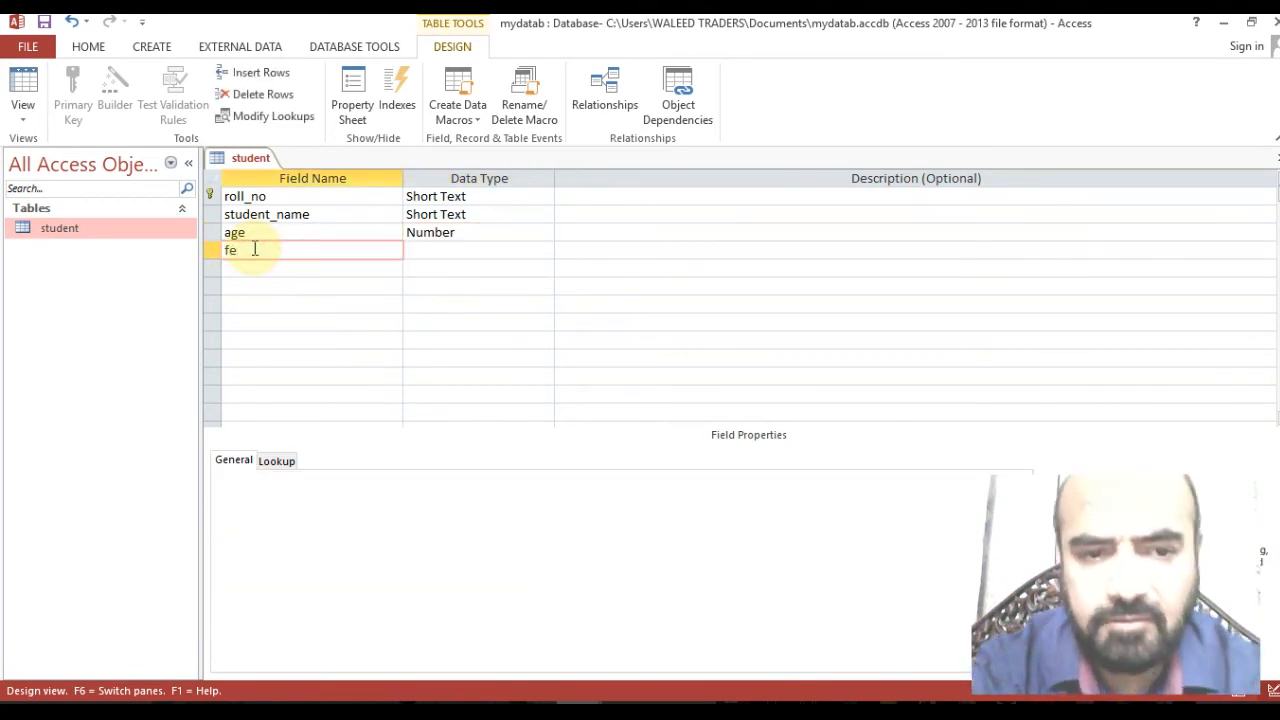
type("e")
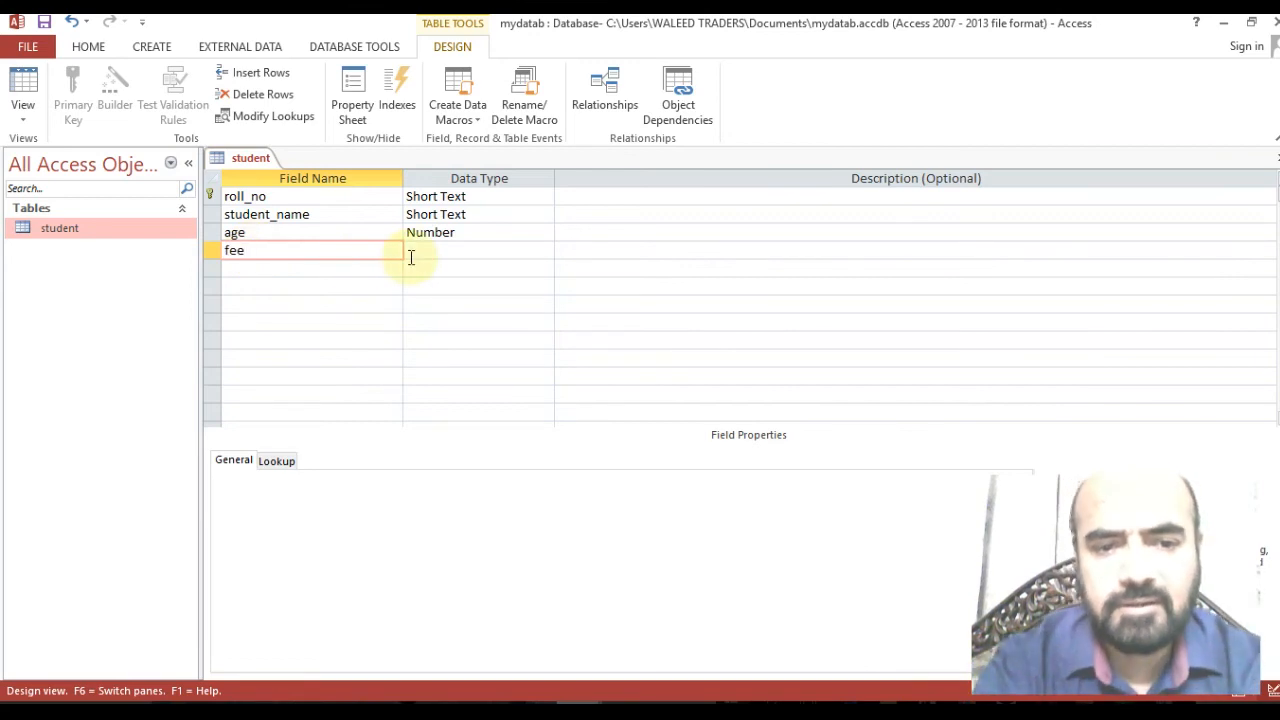
left_click(421, 251)
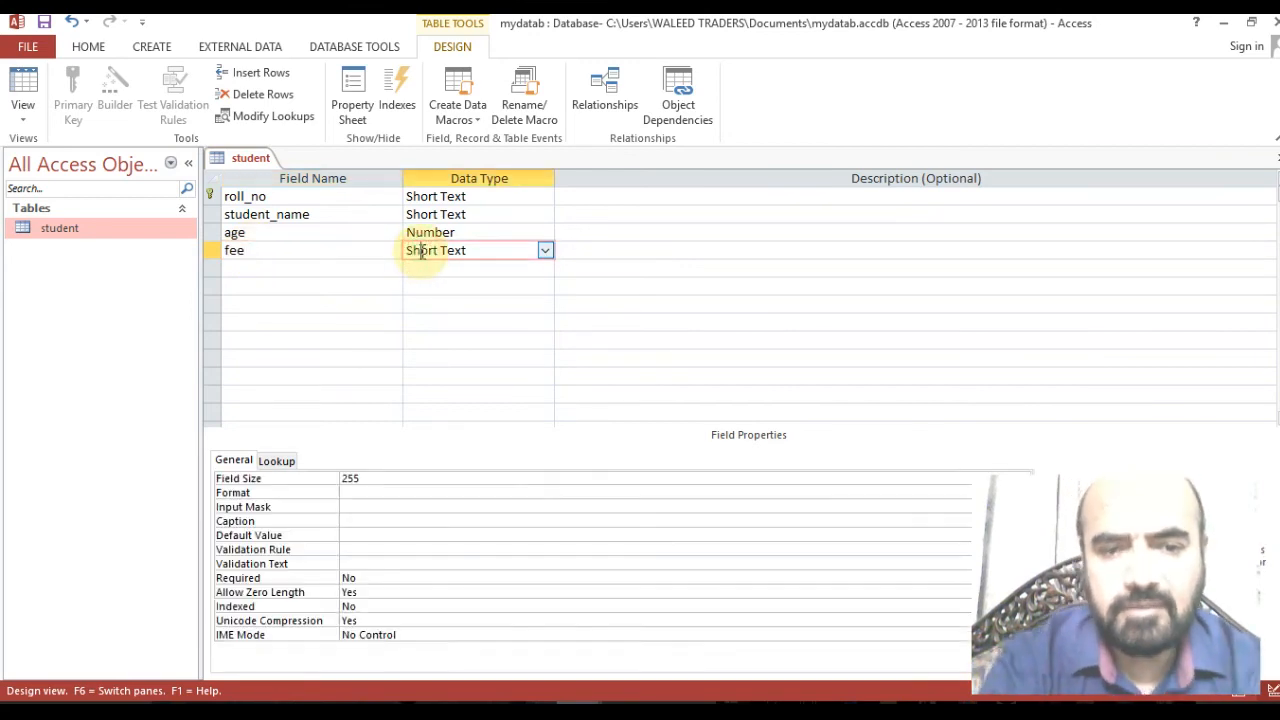
left_click(545, 251)
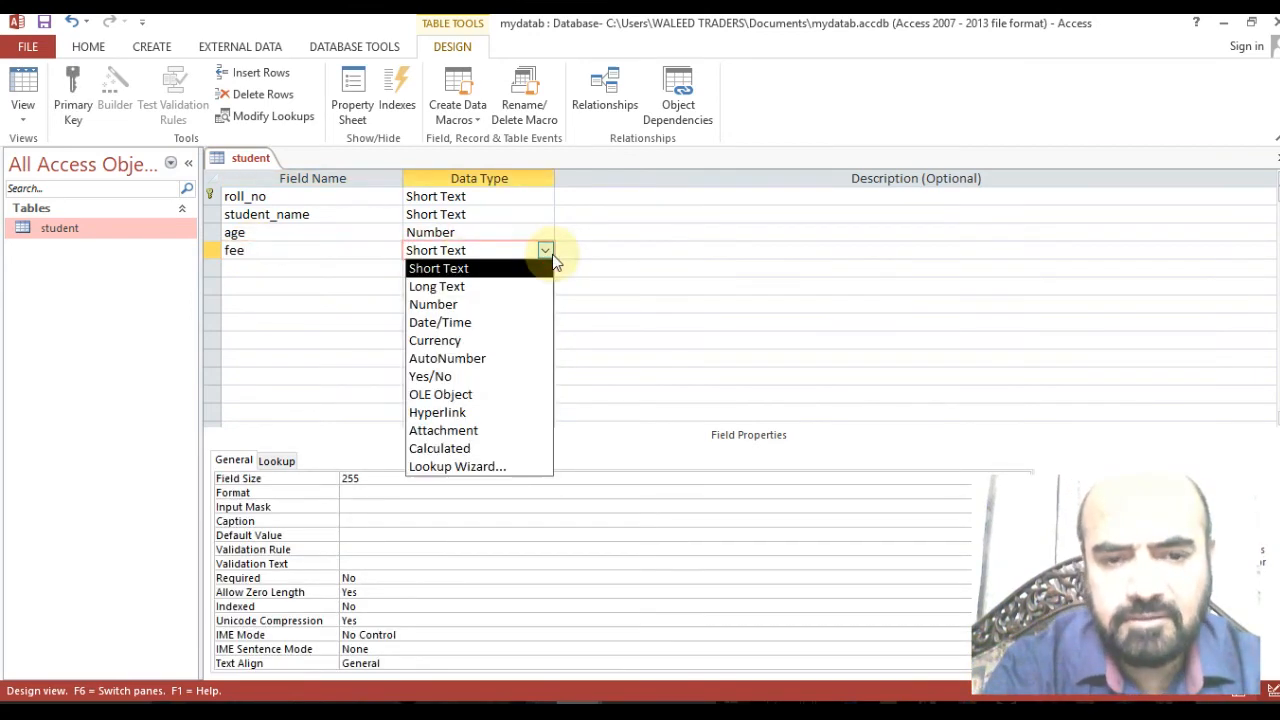
left_click(466, 342)
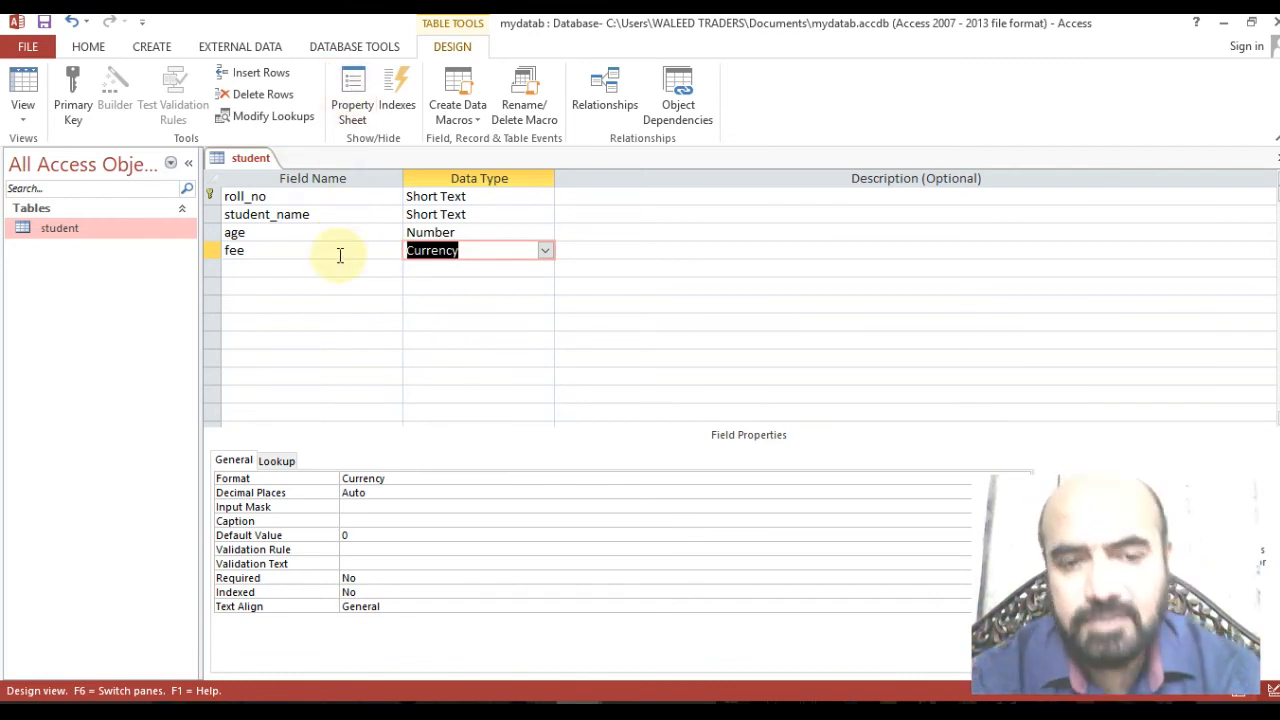
left_click(337, 256)
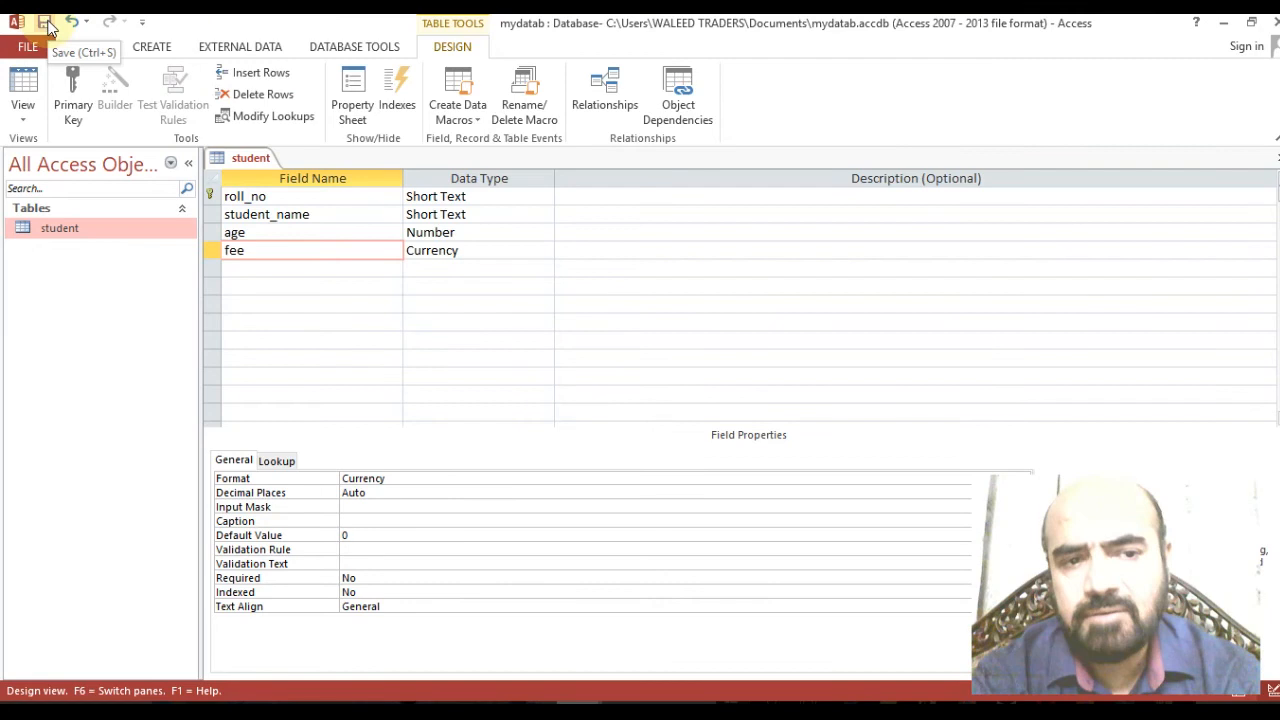
Save the student table design from the Quick Access Toolbar.
left_click(45, 22)
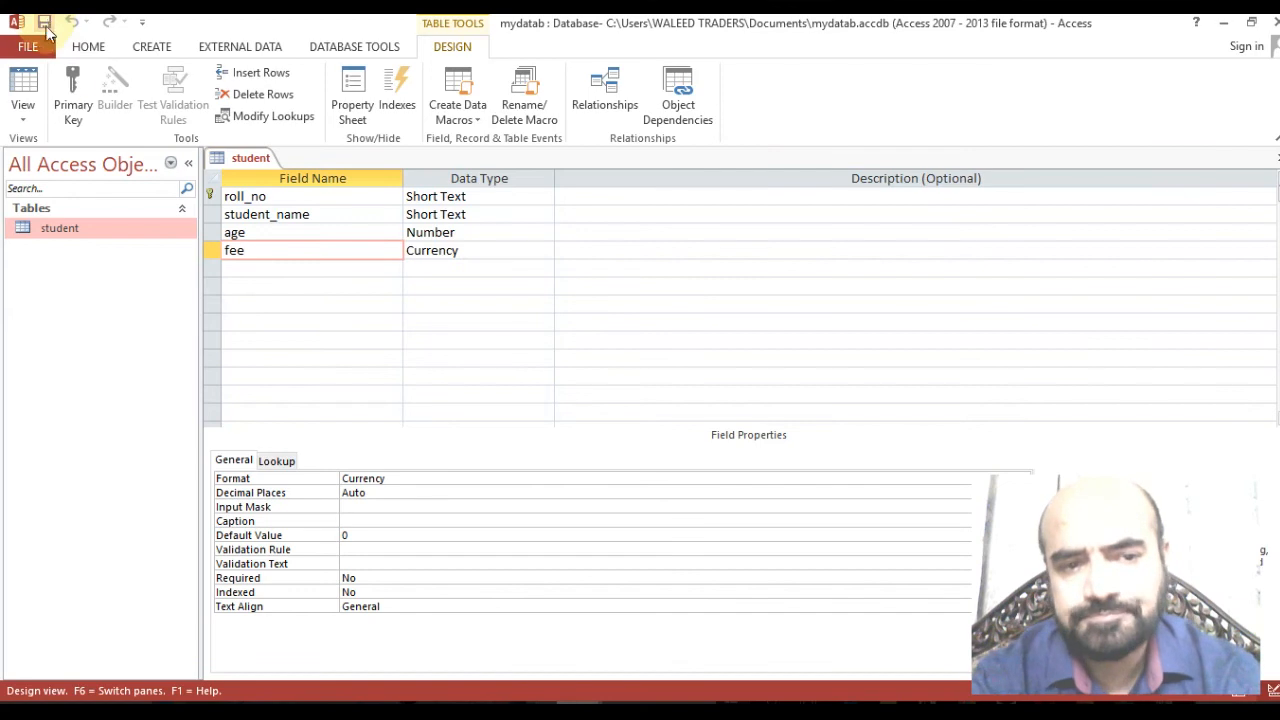
left_click(108, 238)
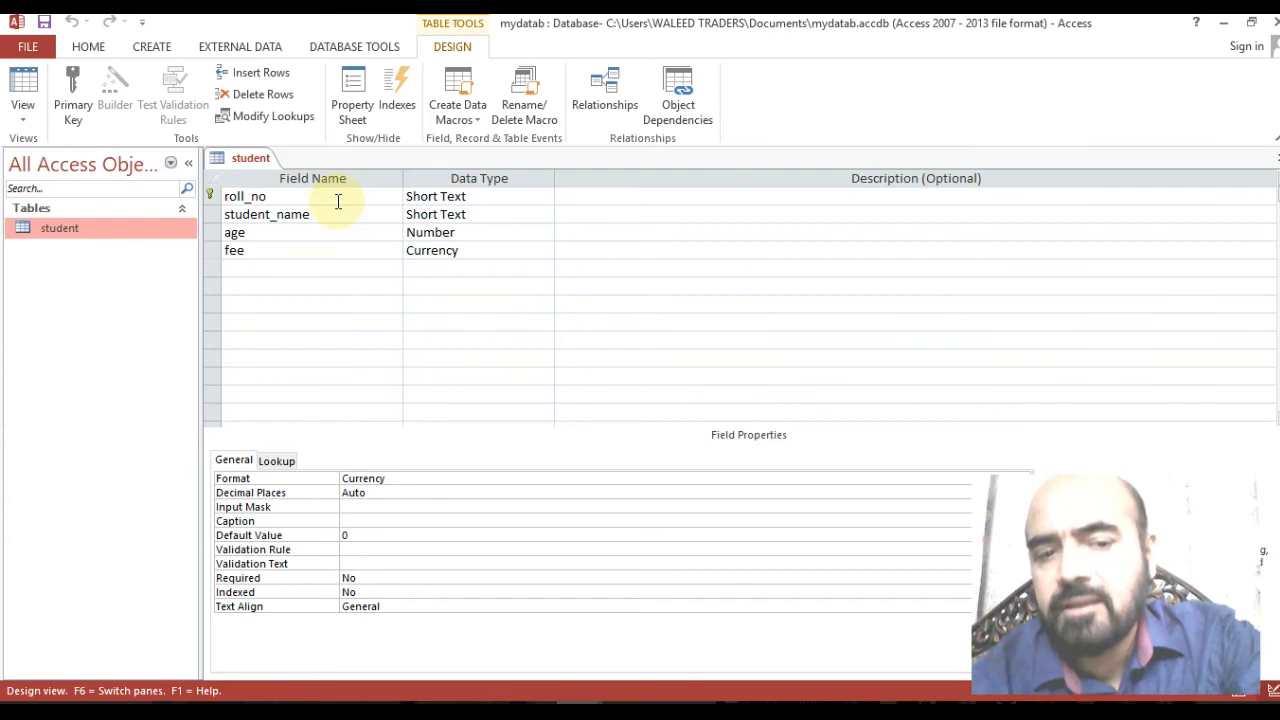
left_click(282, 233)
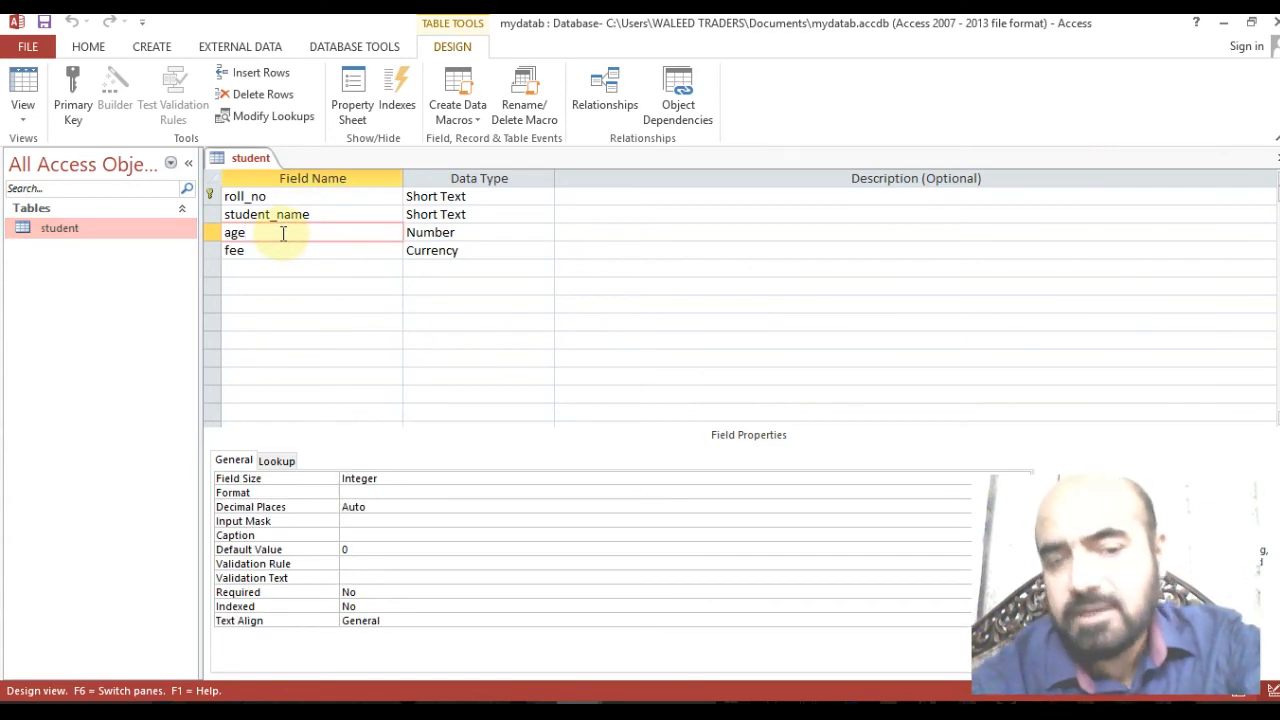
left_click(323, 214)
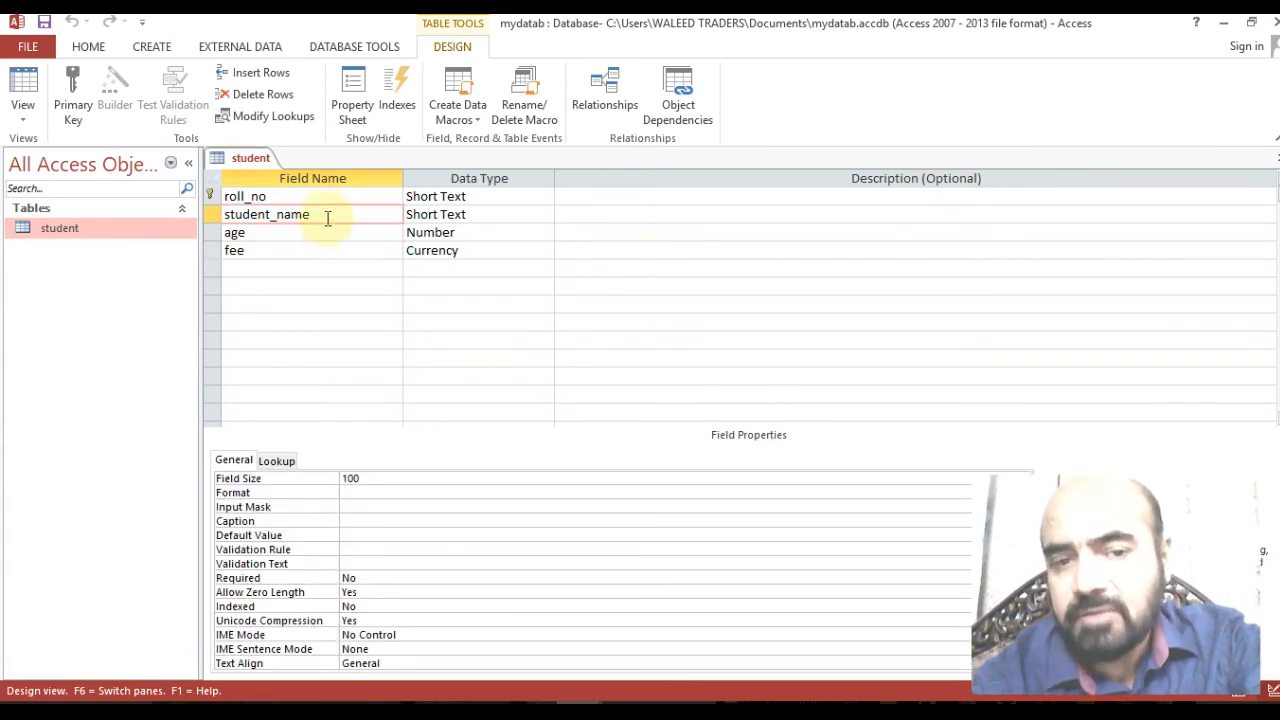
left_click(325, 194)
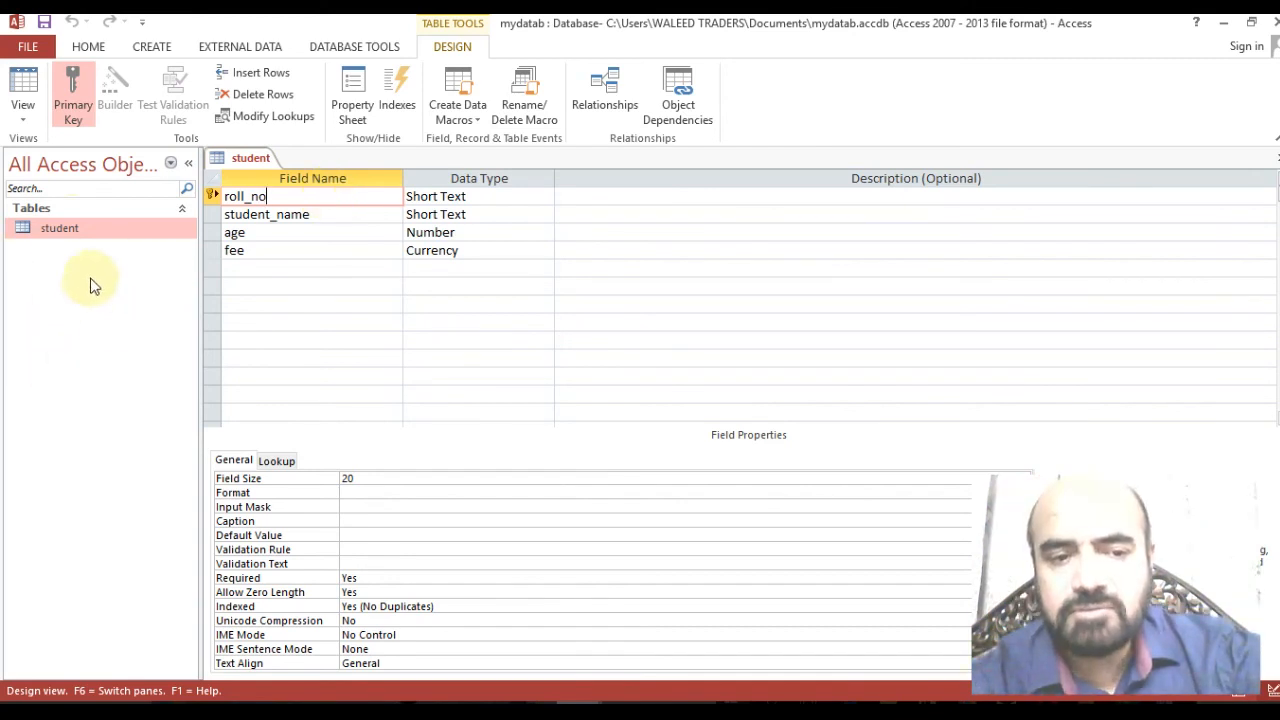
Open the student table from the Navigation Pane's context menu for data entry.
right_click(66, 226)
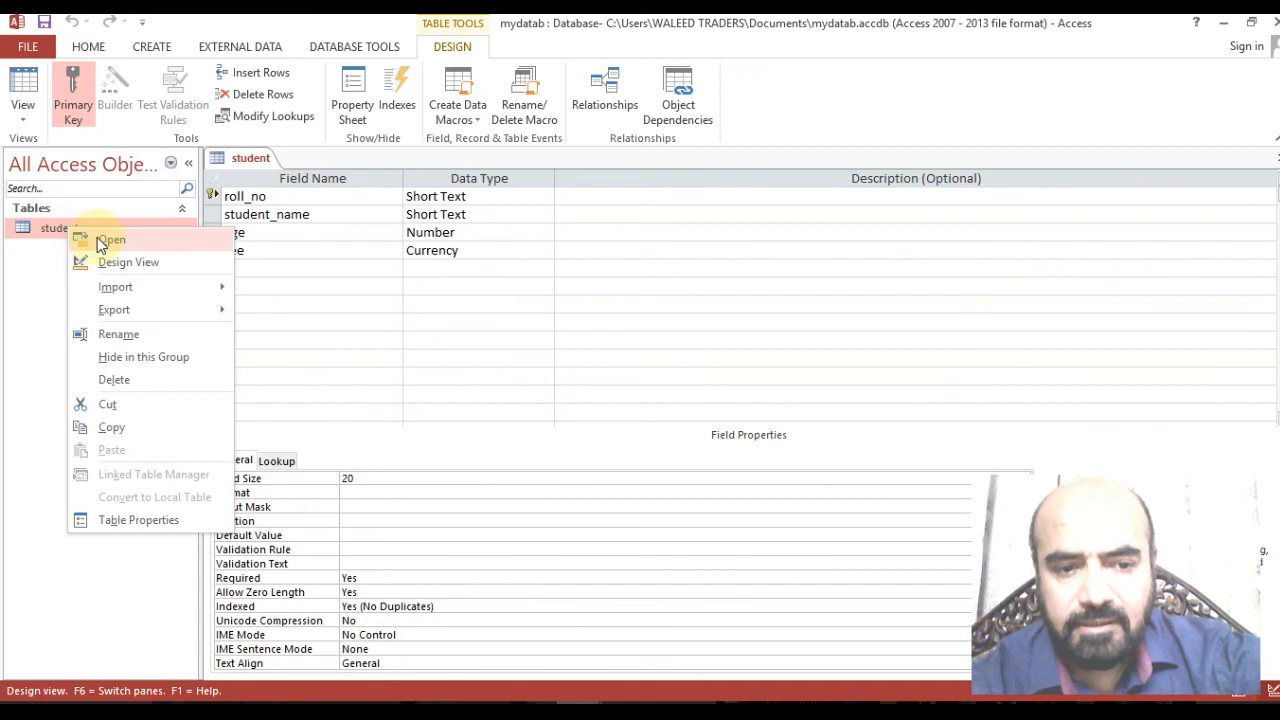
left_click(104, 240)
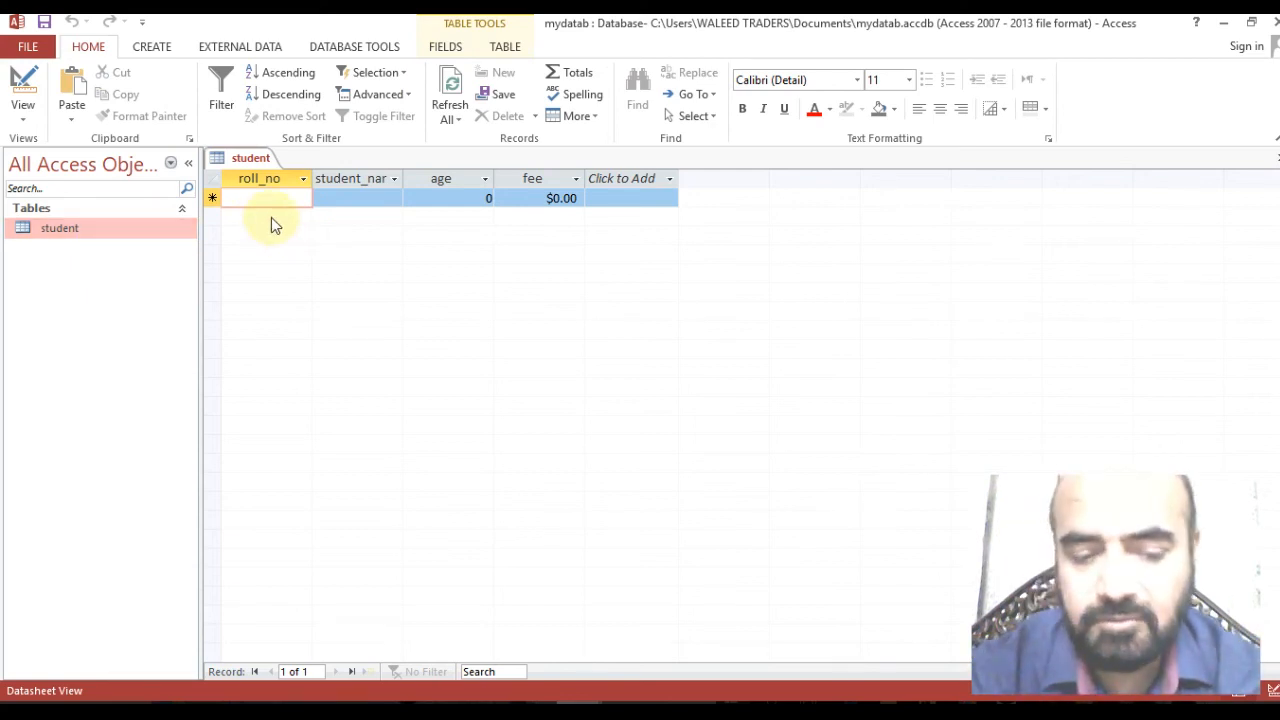
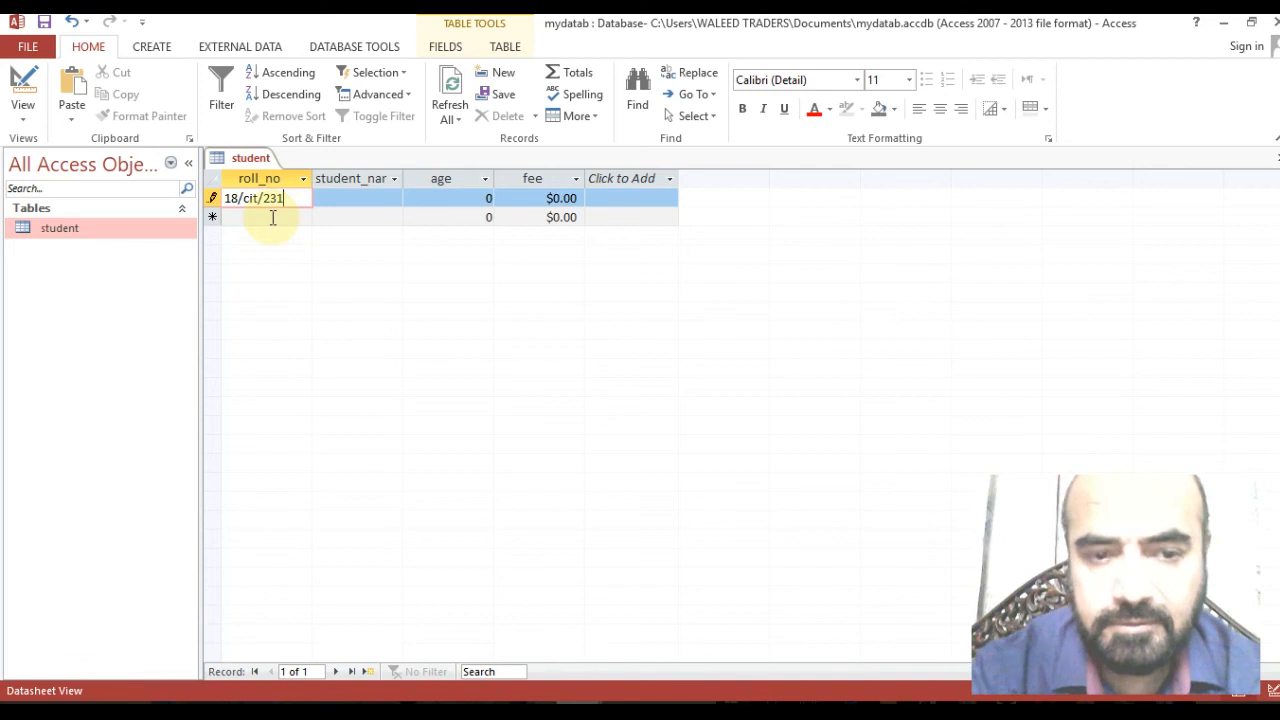
key("Tab")
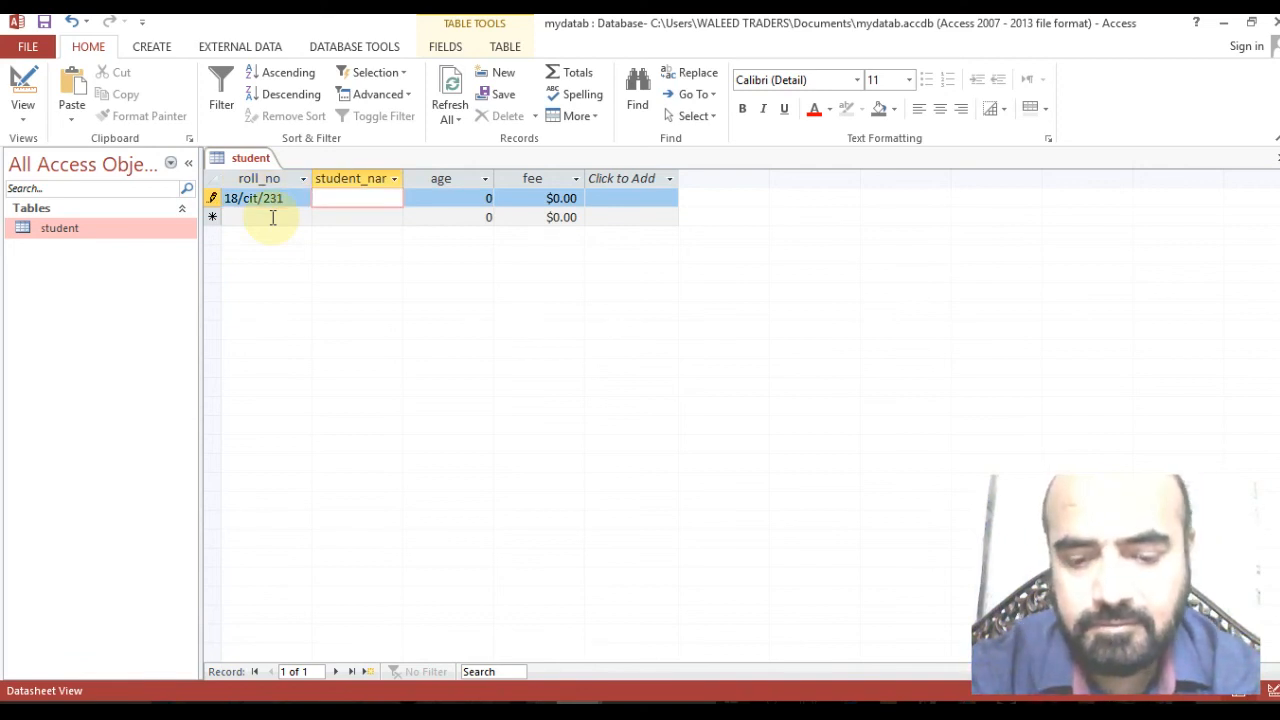
type("ab")
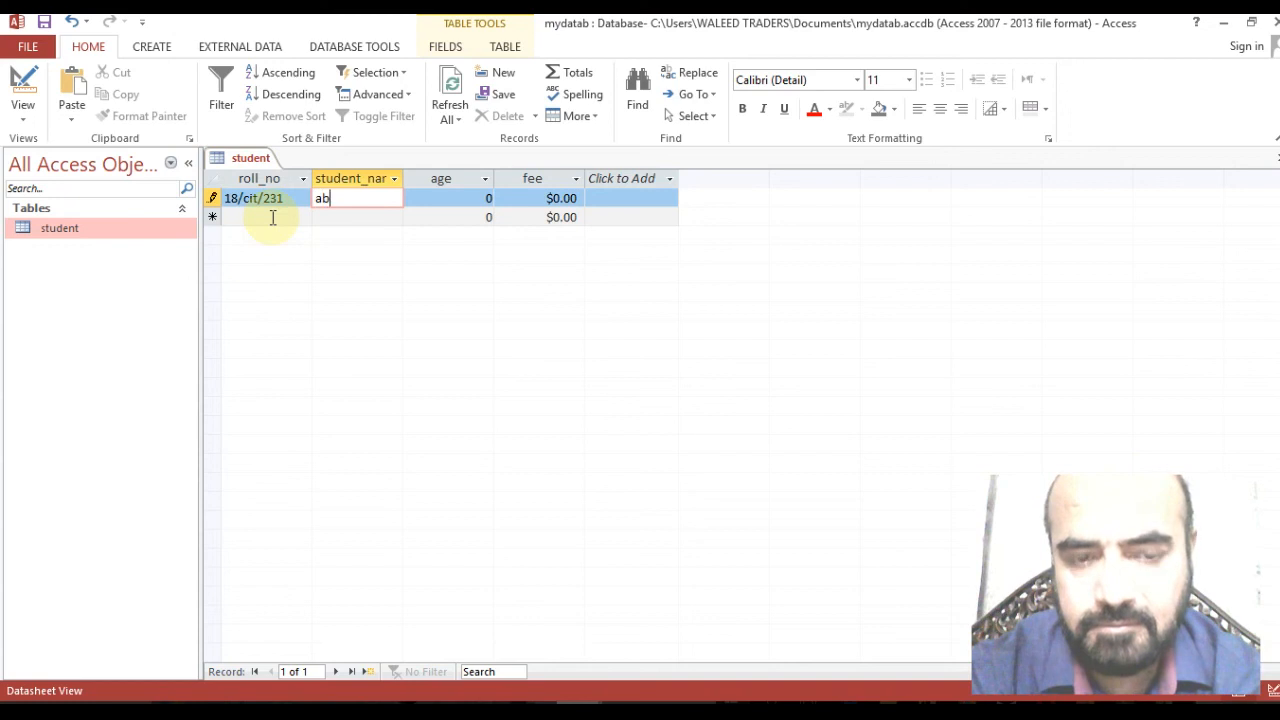
type("dul H")
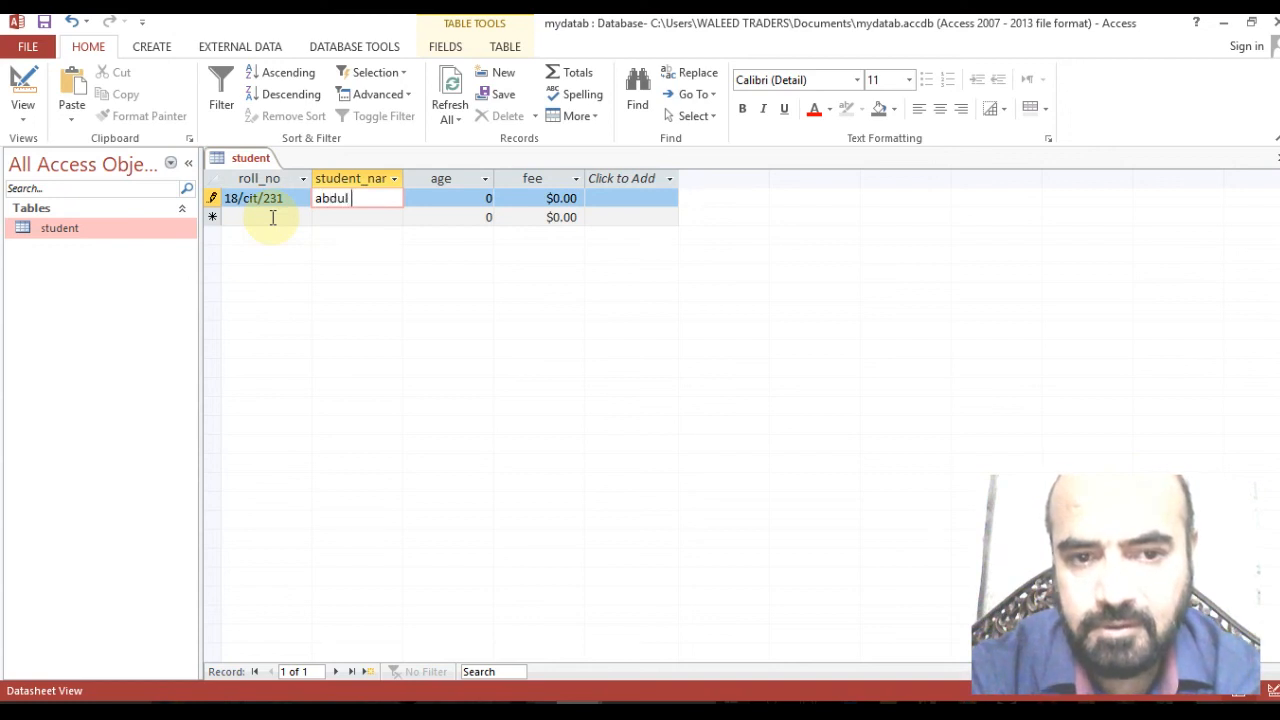
key("BackSpace")
key("BackSpace")
key("BackSpace")
key("BackSpace")
key("BackSpace")
key("BackSpace")
key("BackSpace")
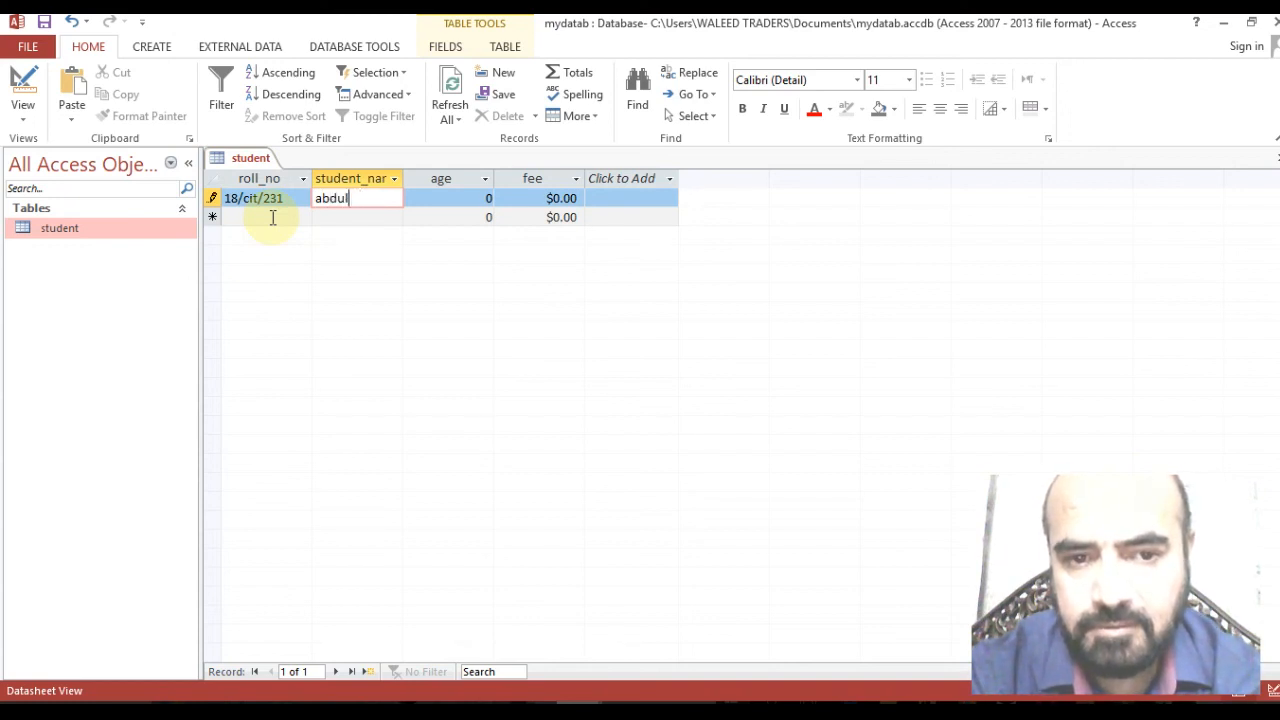
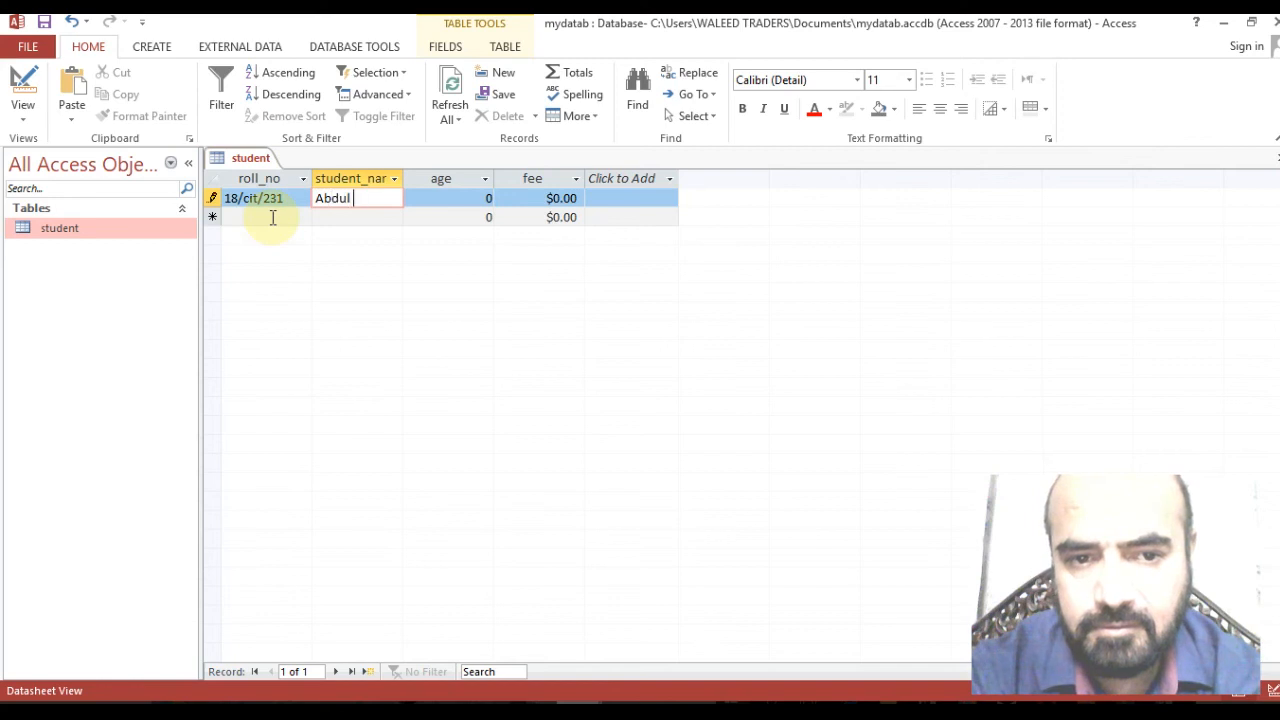
key("Tab")
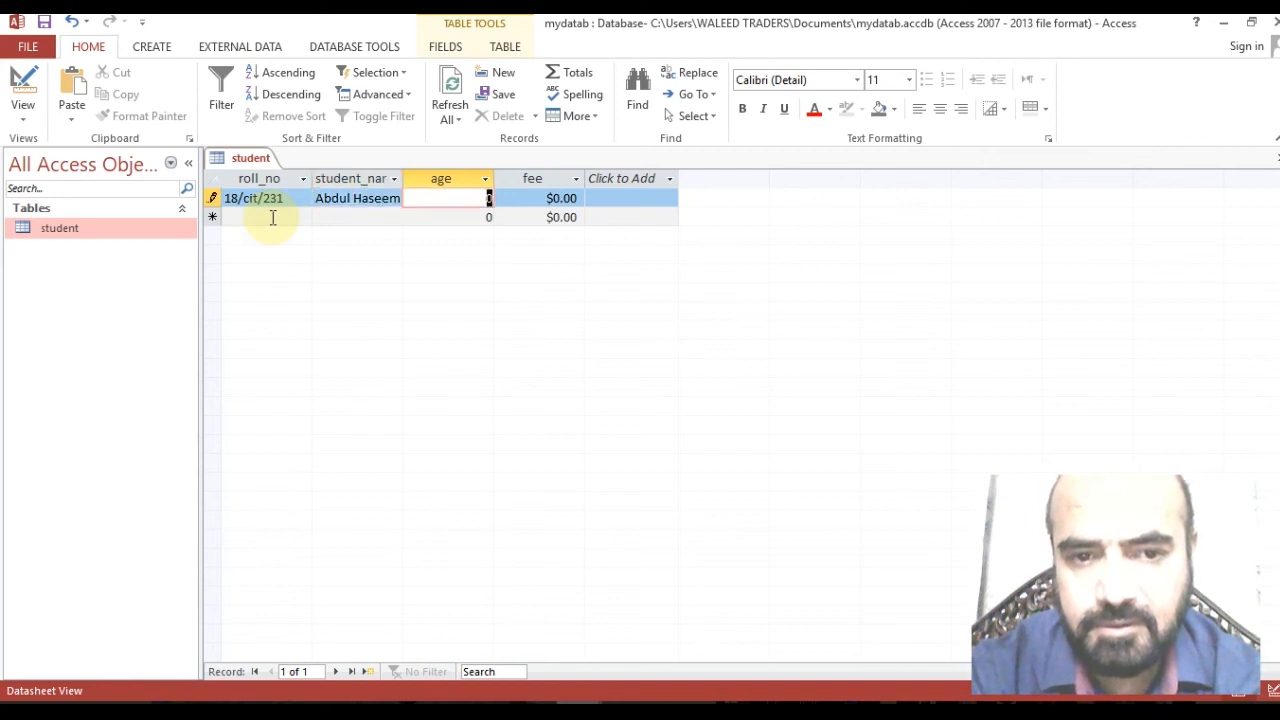
type("19")
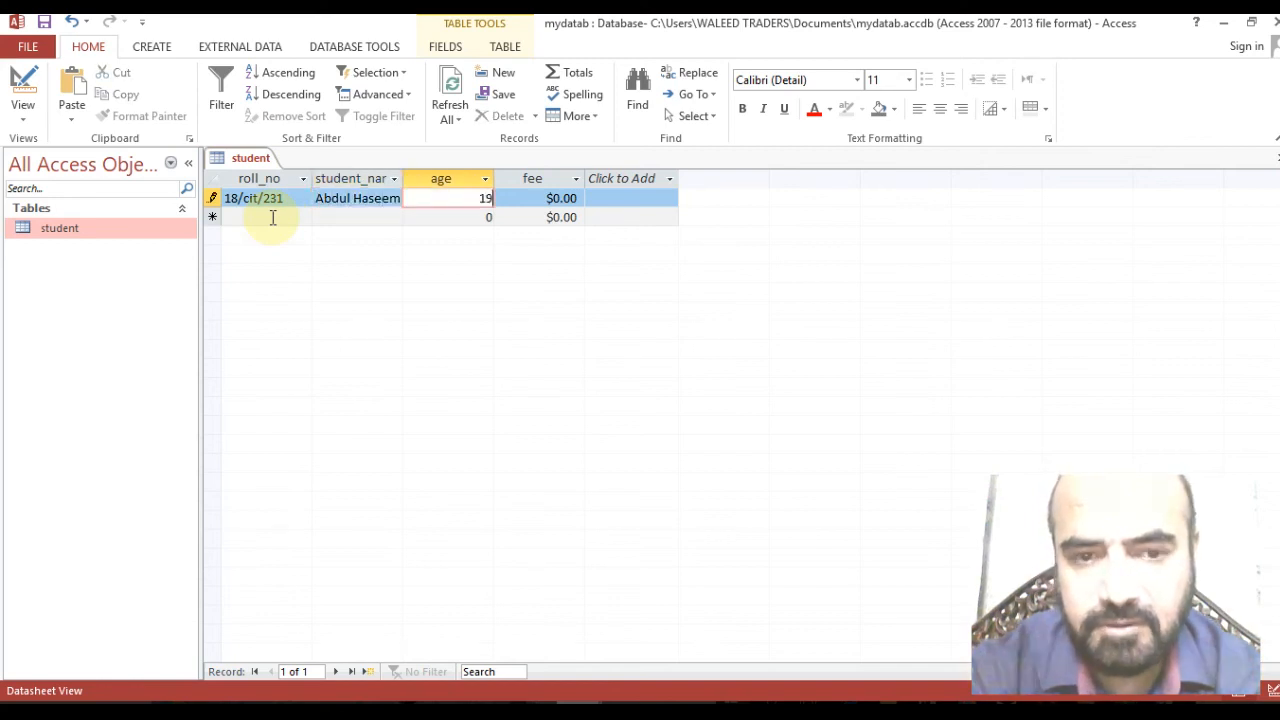
key("Tab")
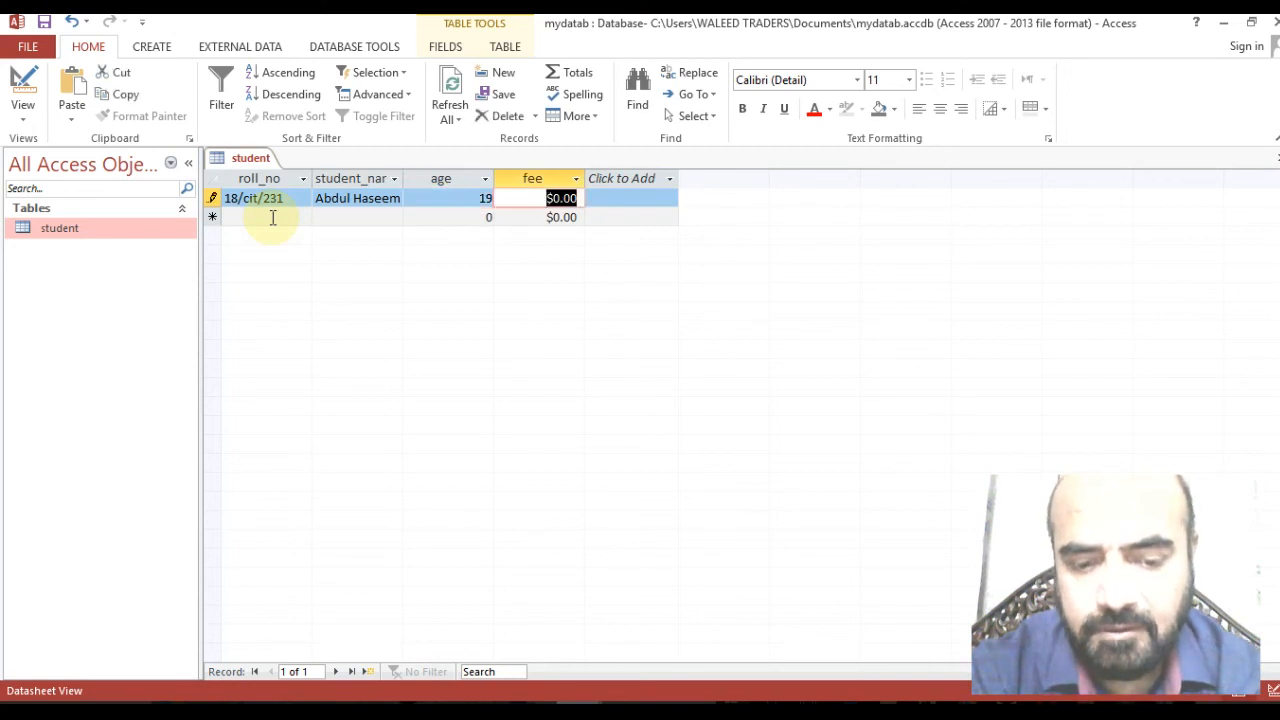
type("2460")
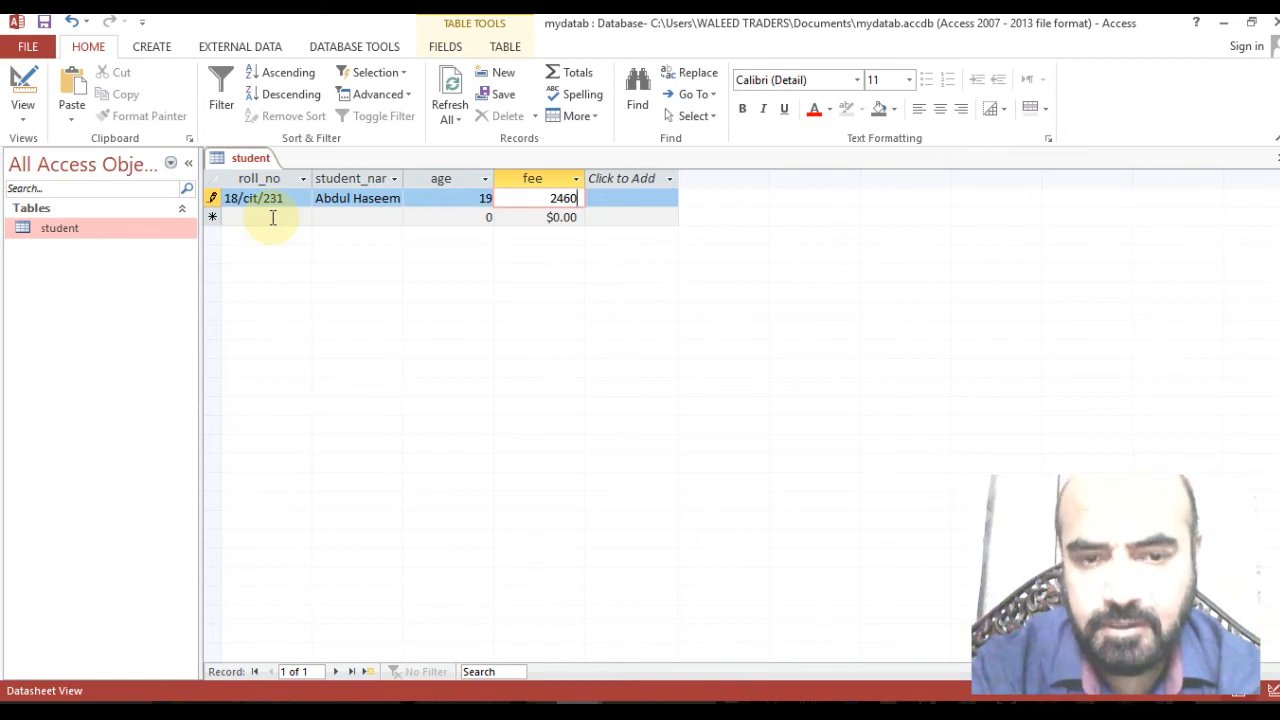
left_click(272, 218)
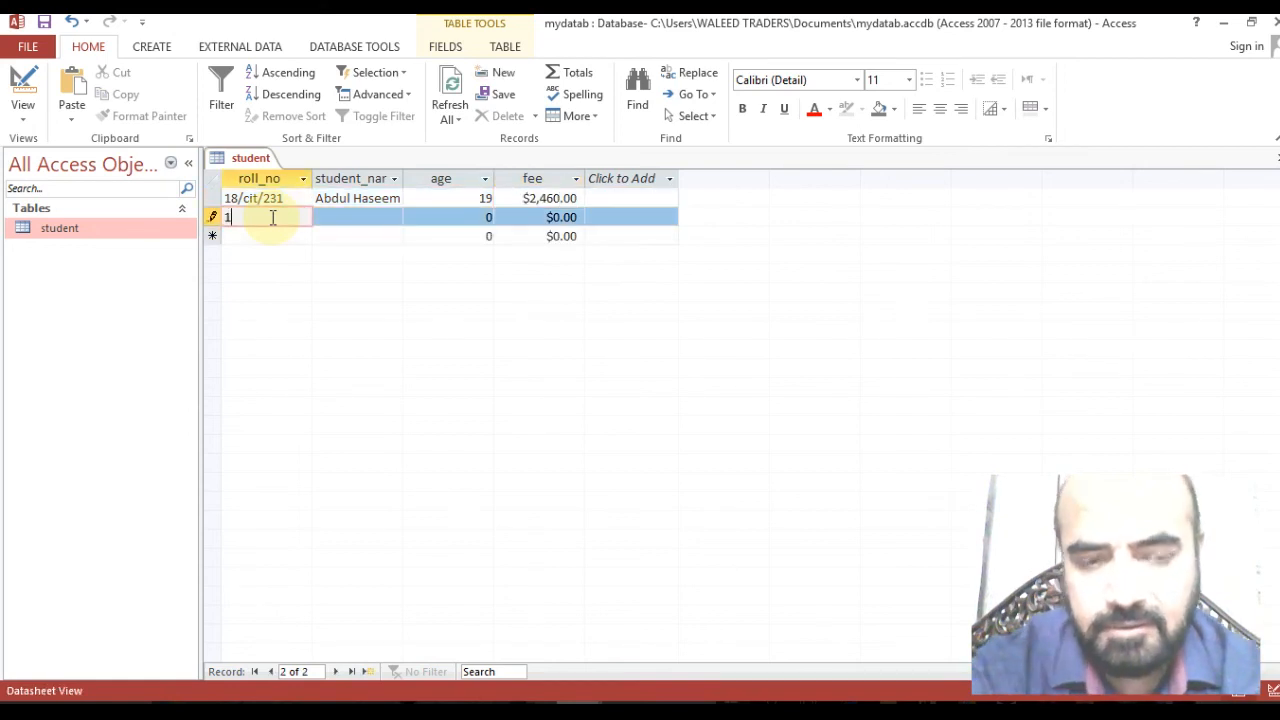
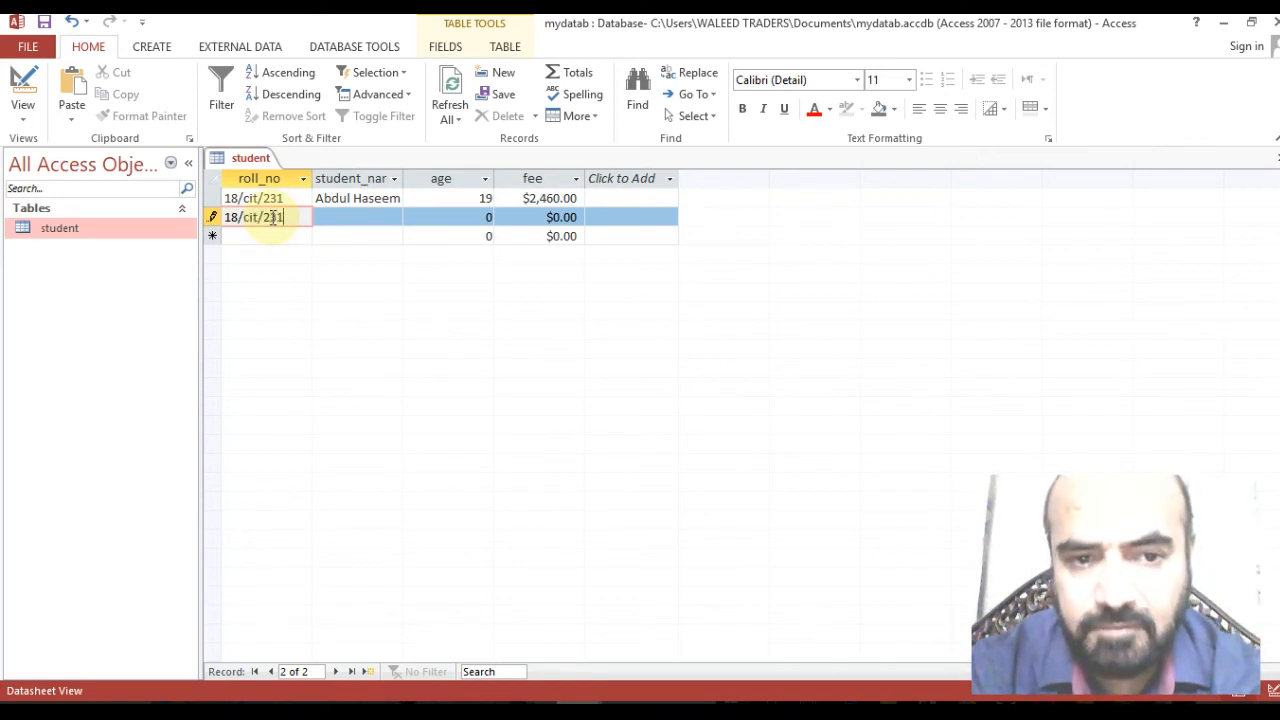
key("Tab")
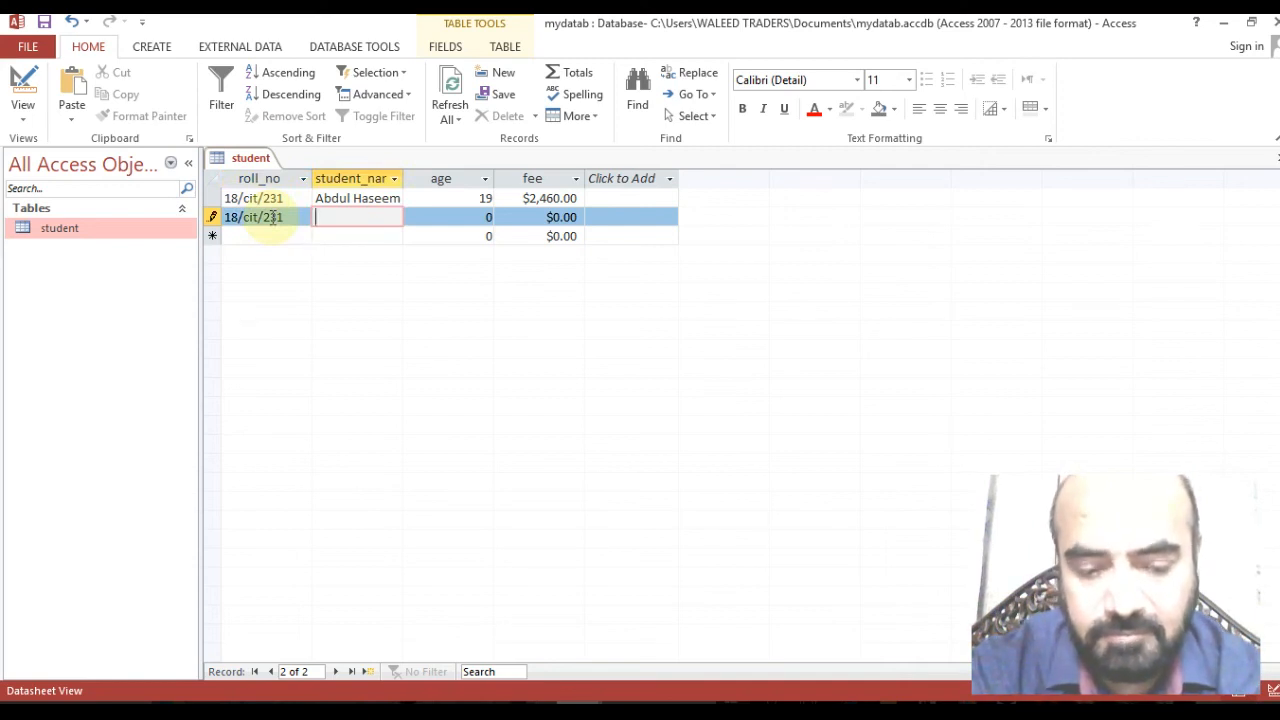
type("F")
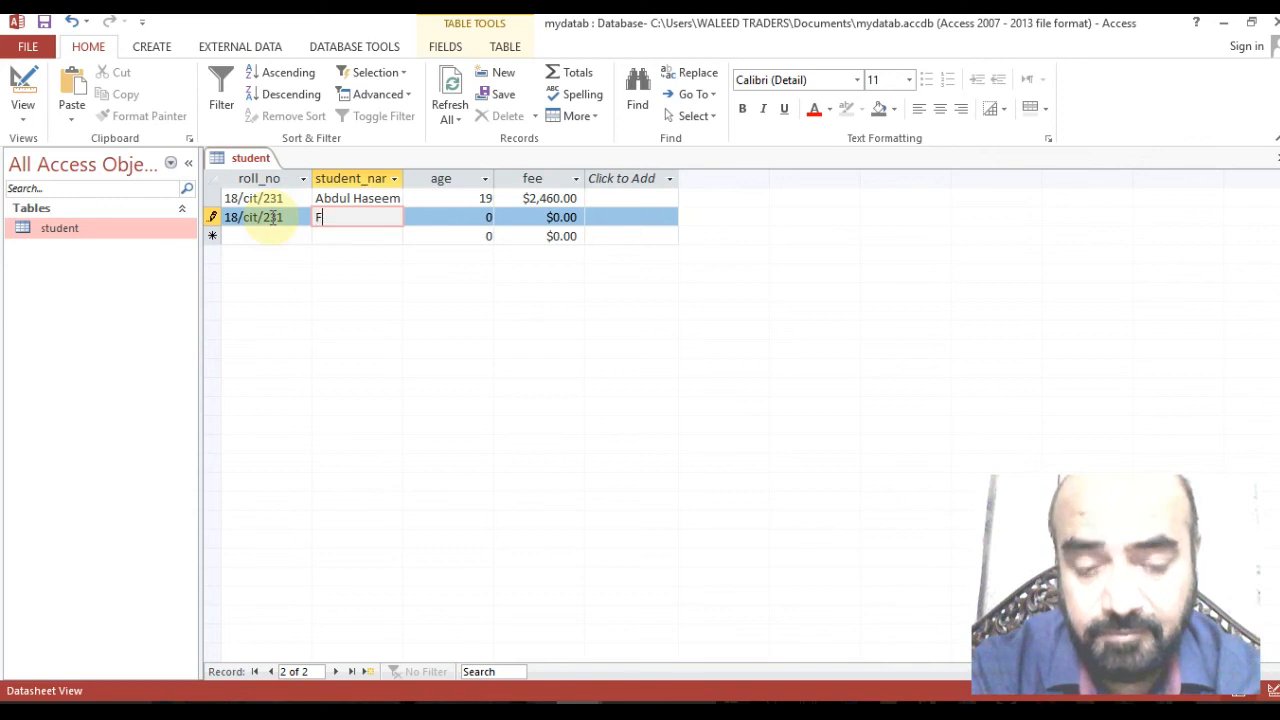
type("arhan")
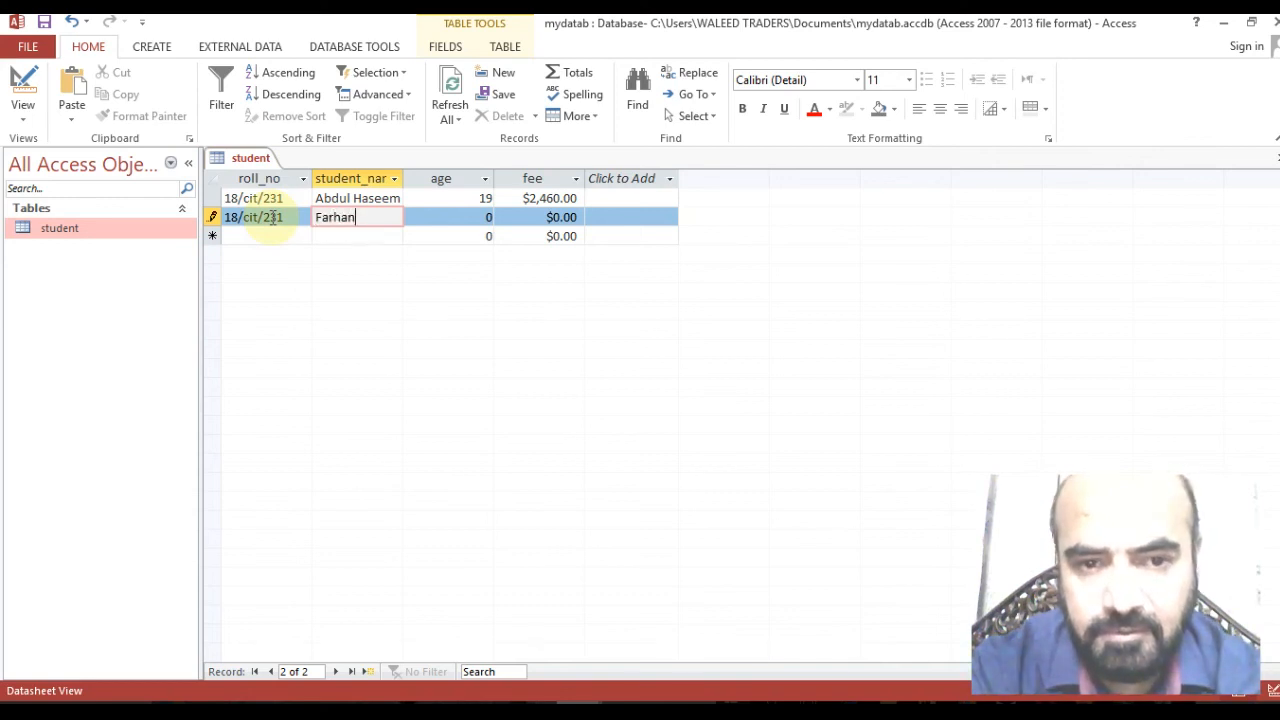
key("Tab")
type("20")
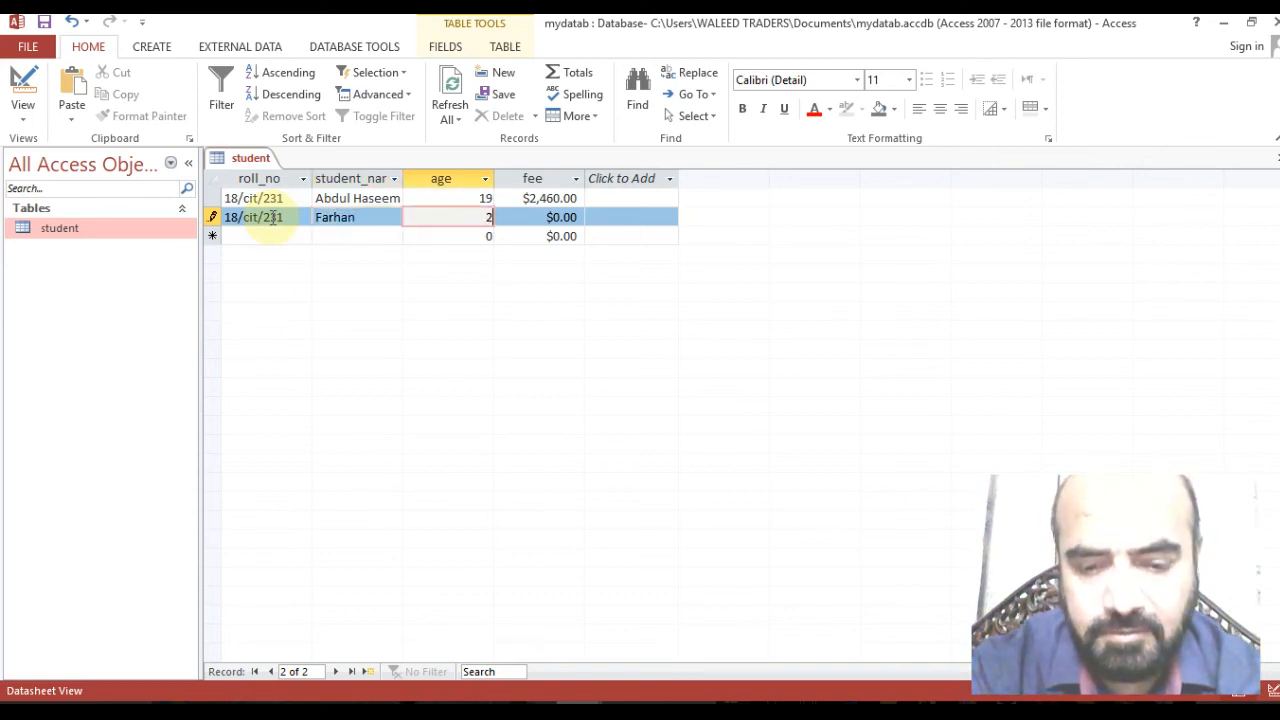
key("Tab")
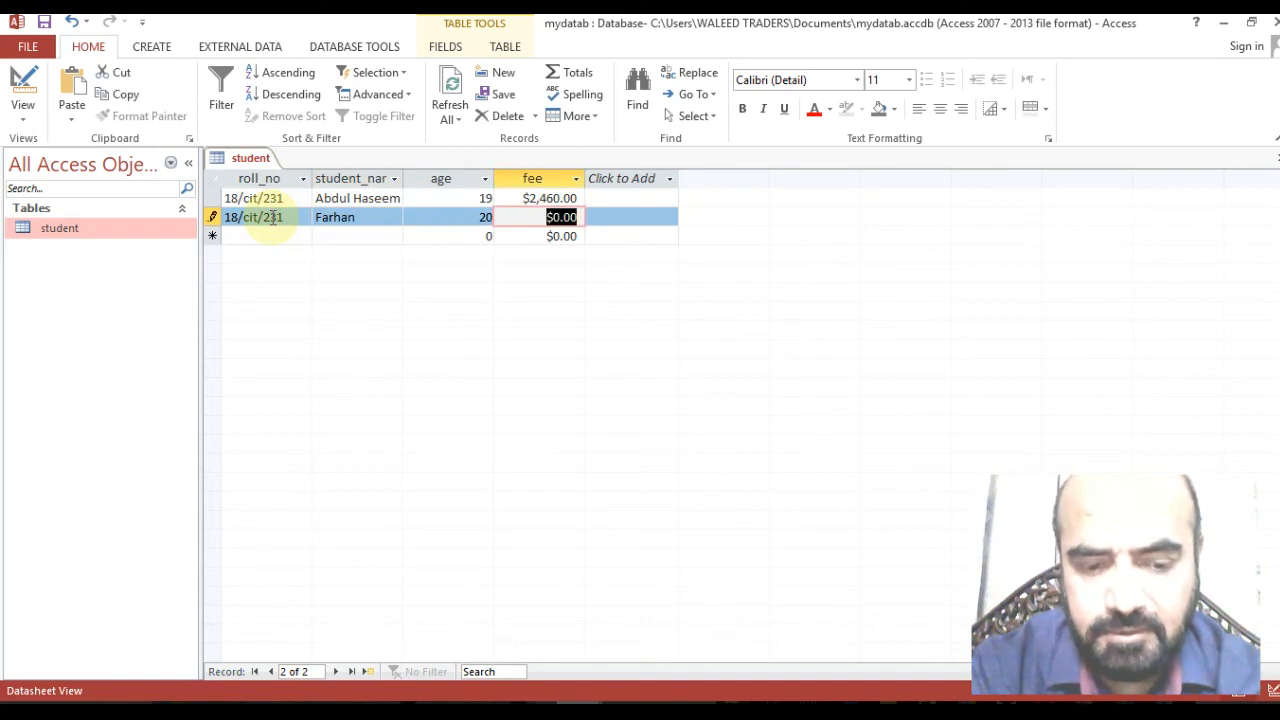
type("2500")
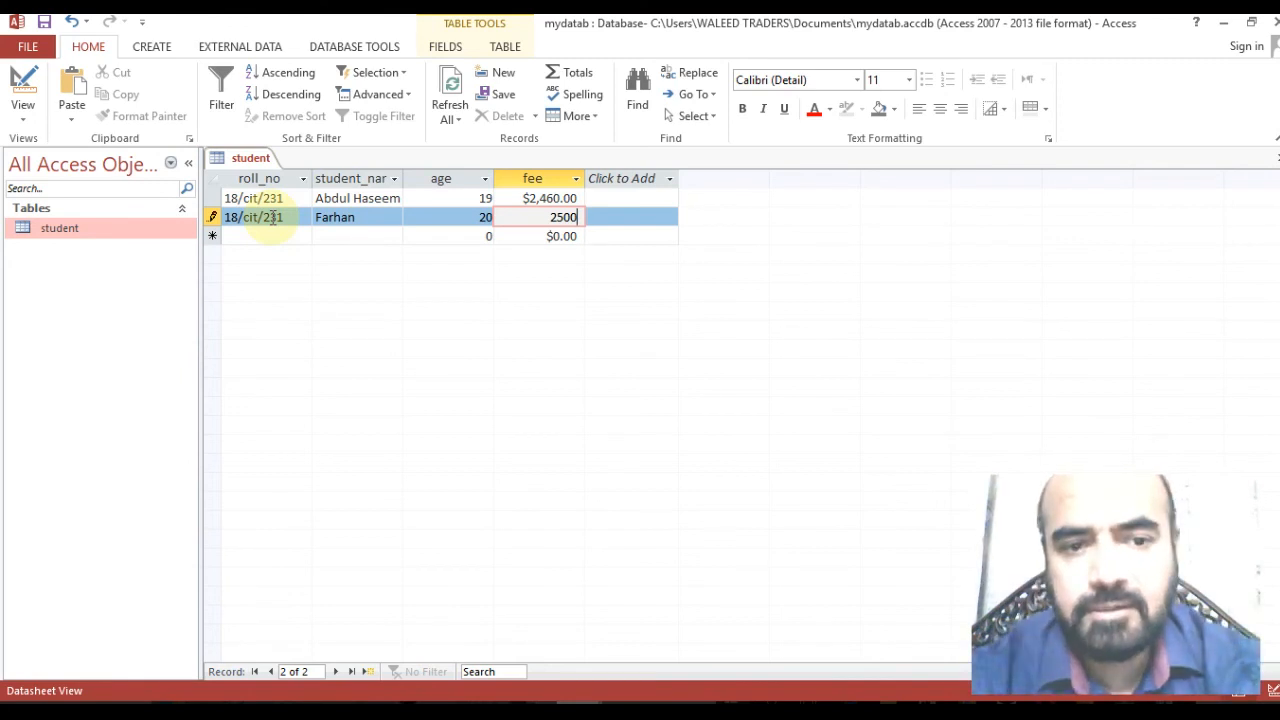
key("Return")
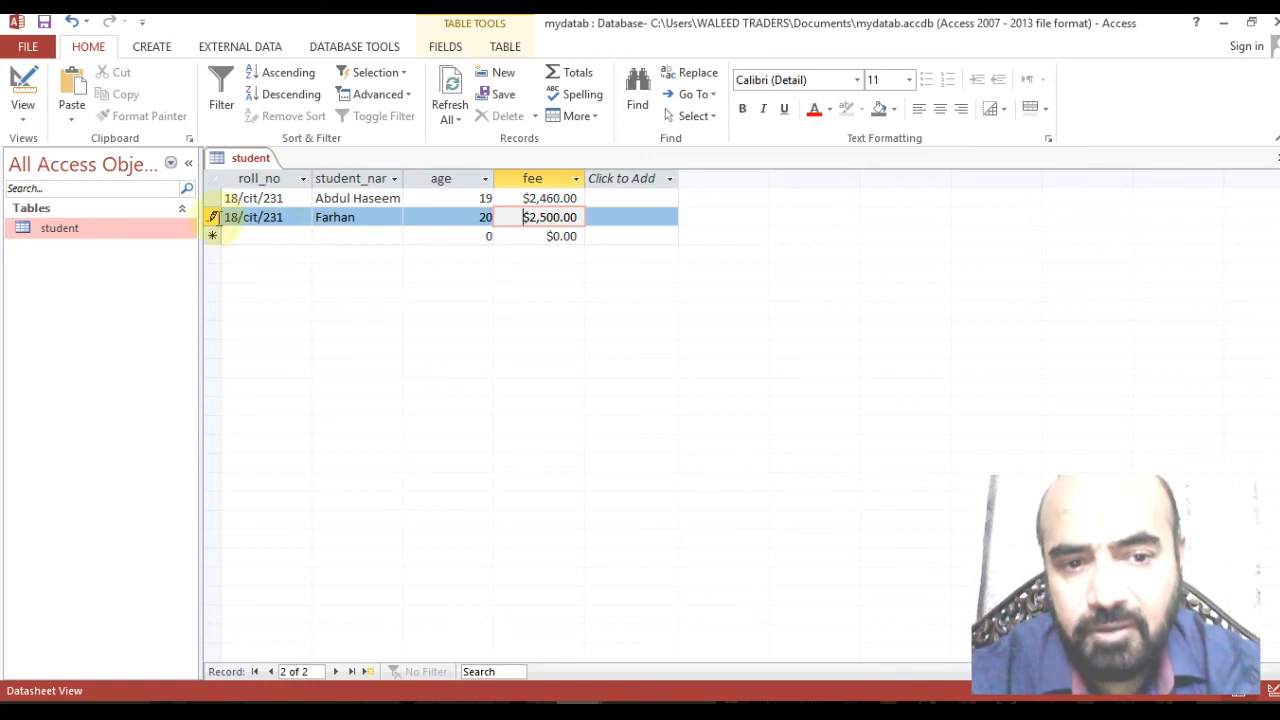
left_click(213, 216)
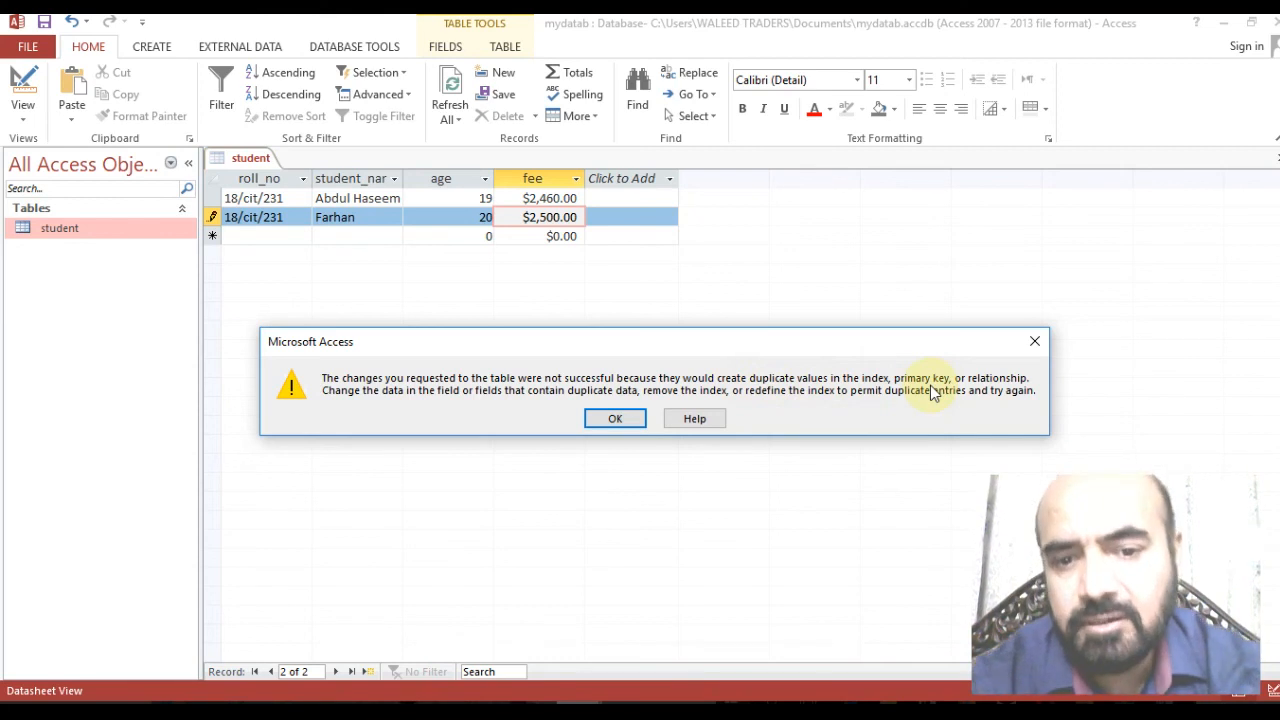
left_click(1035, 341)
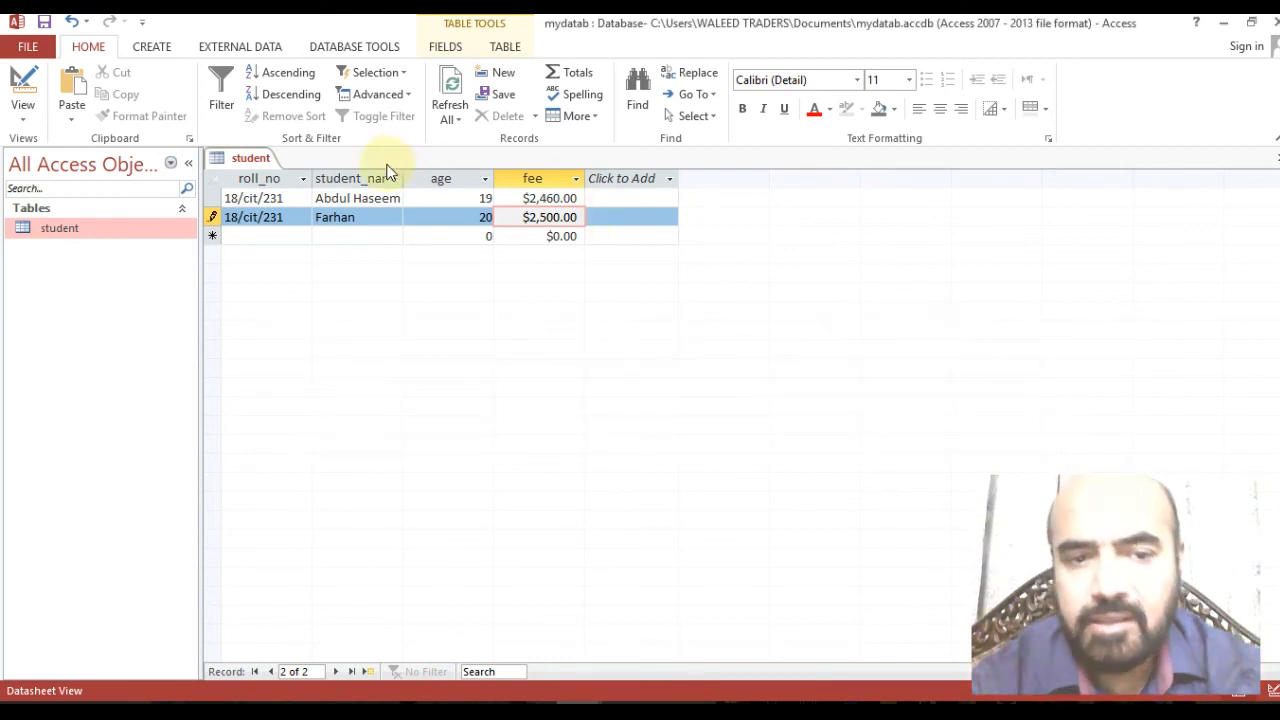
left_click(290, 217)
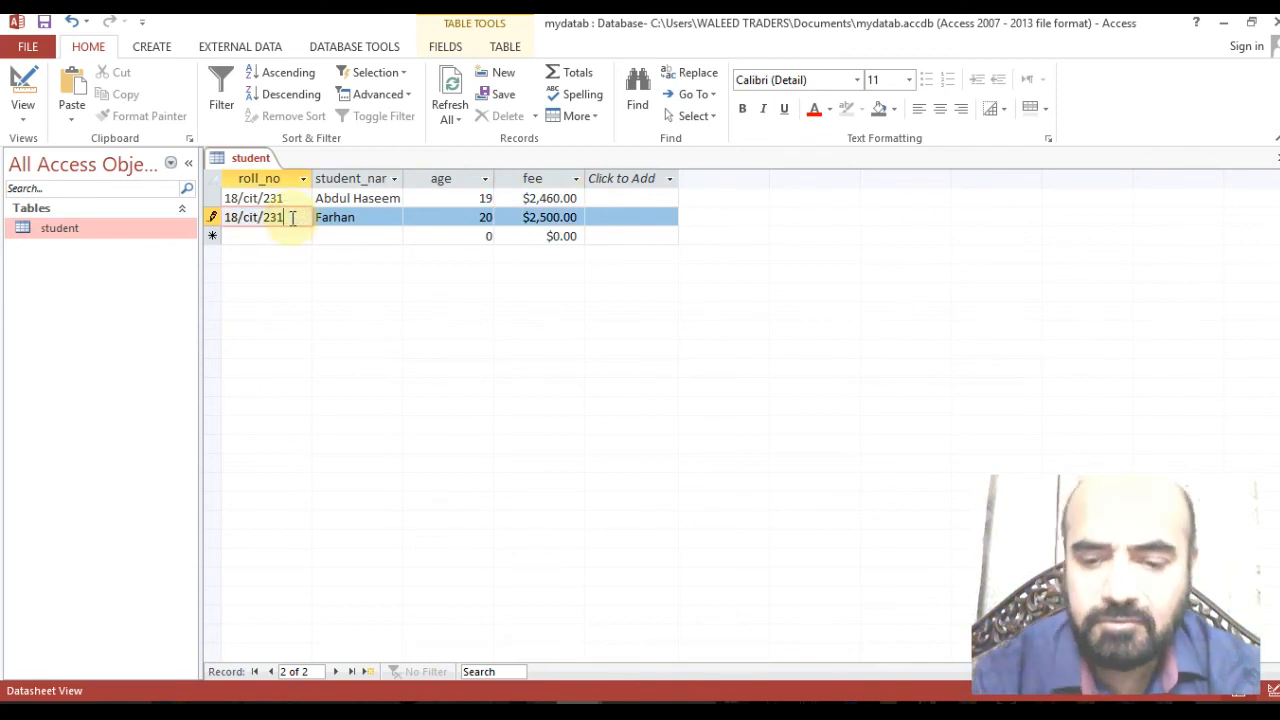
Correct the second record's roll number to 18/cit/232 and its fee to $2,460.00.
key("BackSpace")
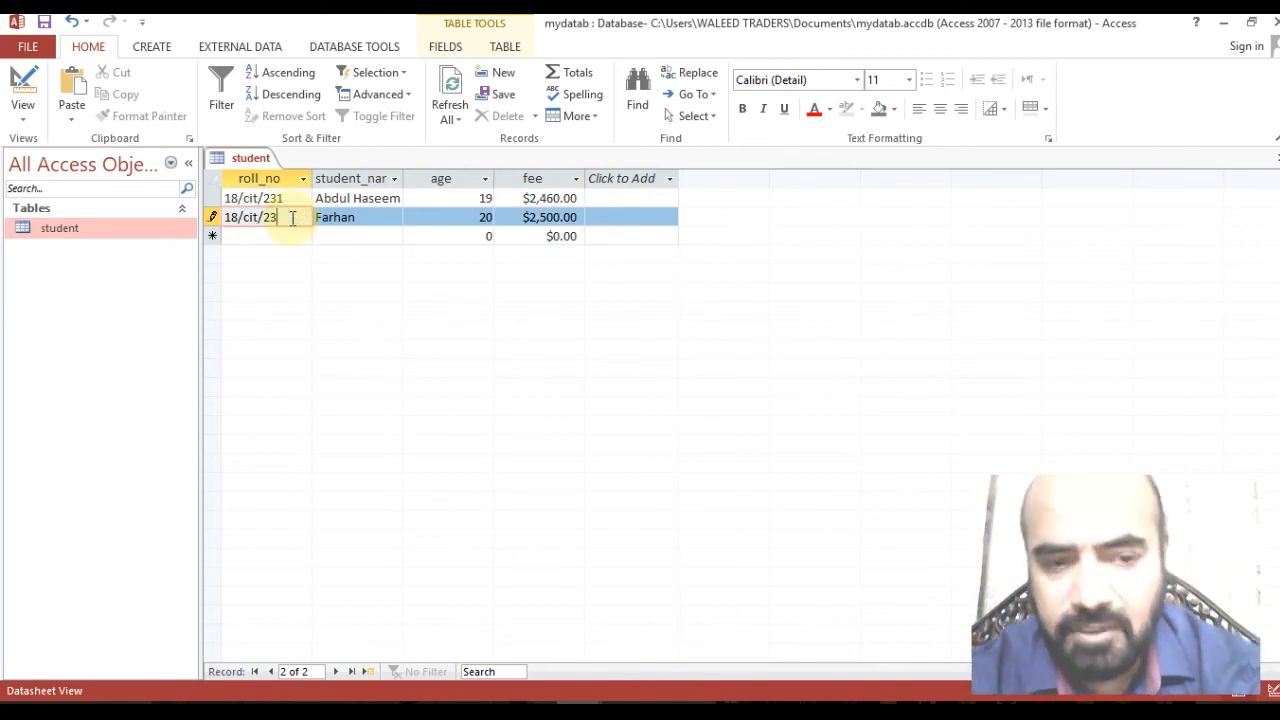
type("2")
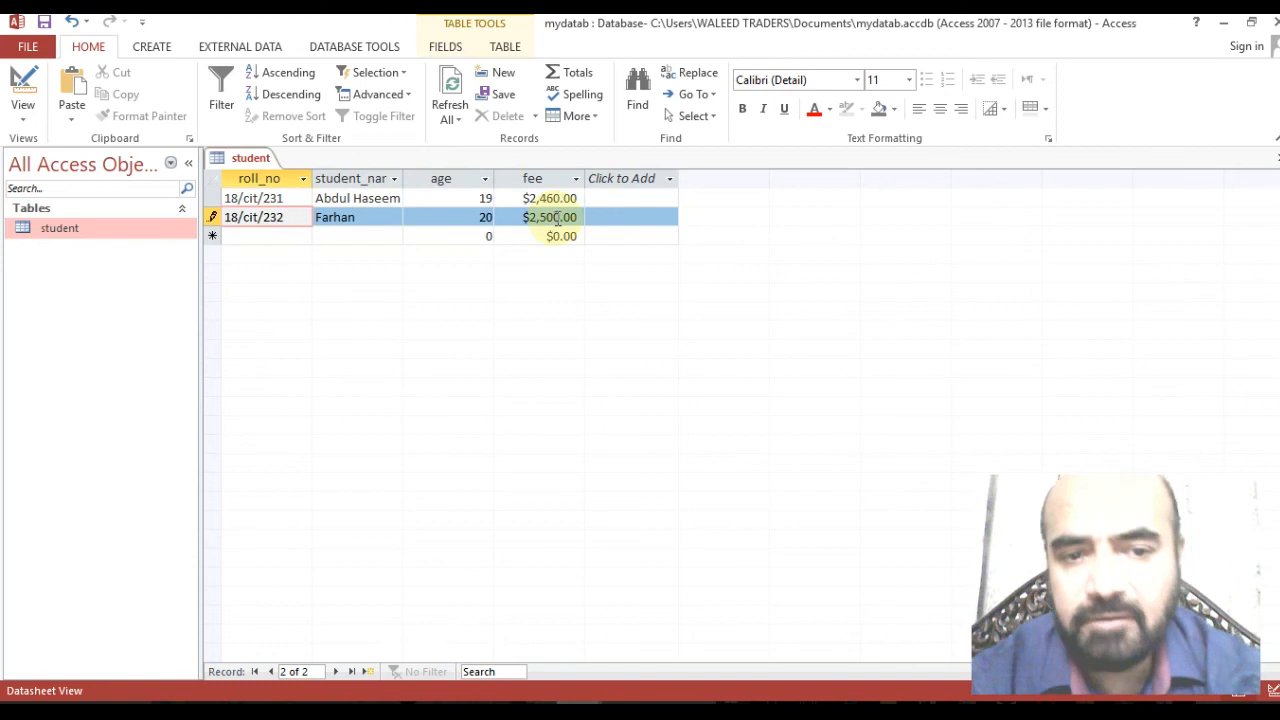
left_click(572, 220)
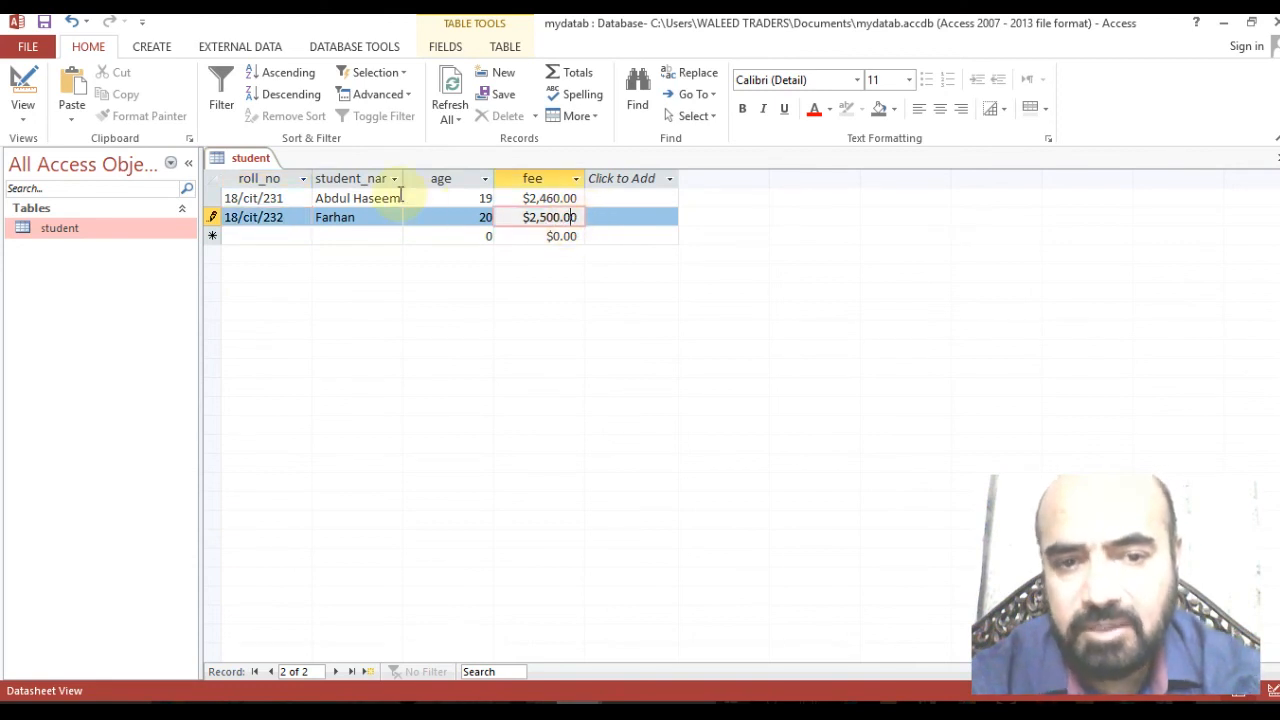
key("Left")
key("Left")
key("Left")
key("Left")
key("Left")
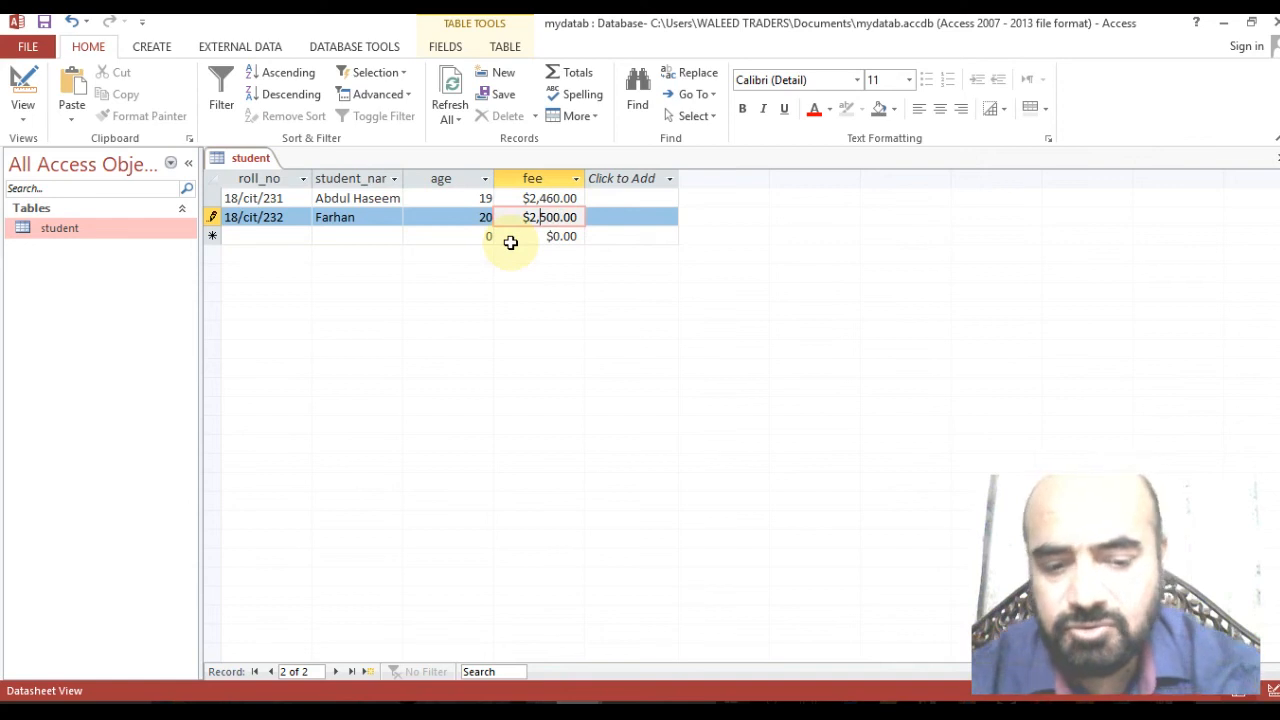
type("46")
key("Delete")
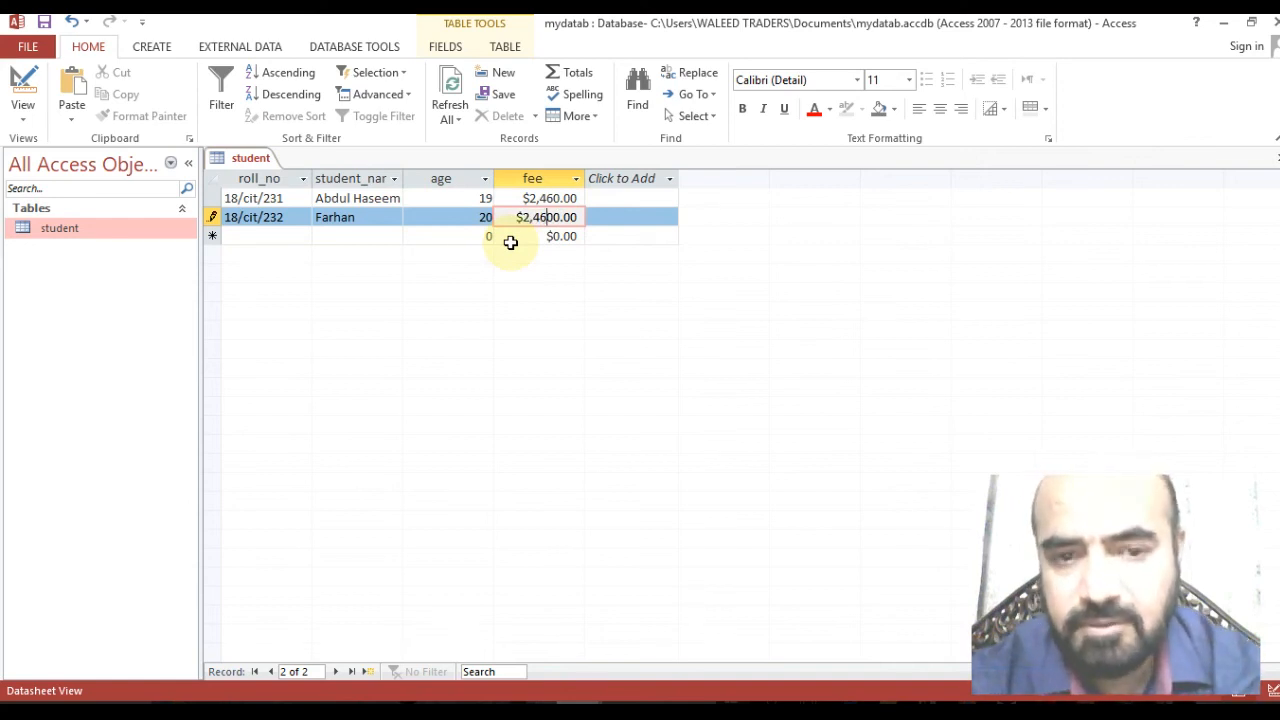
key("Delete")
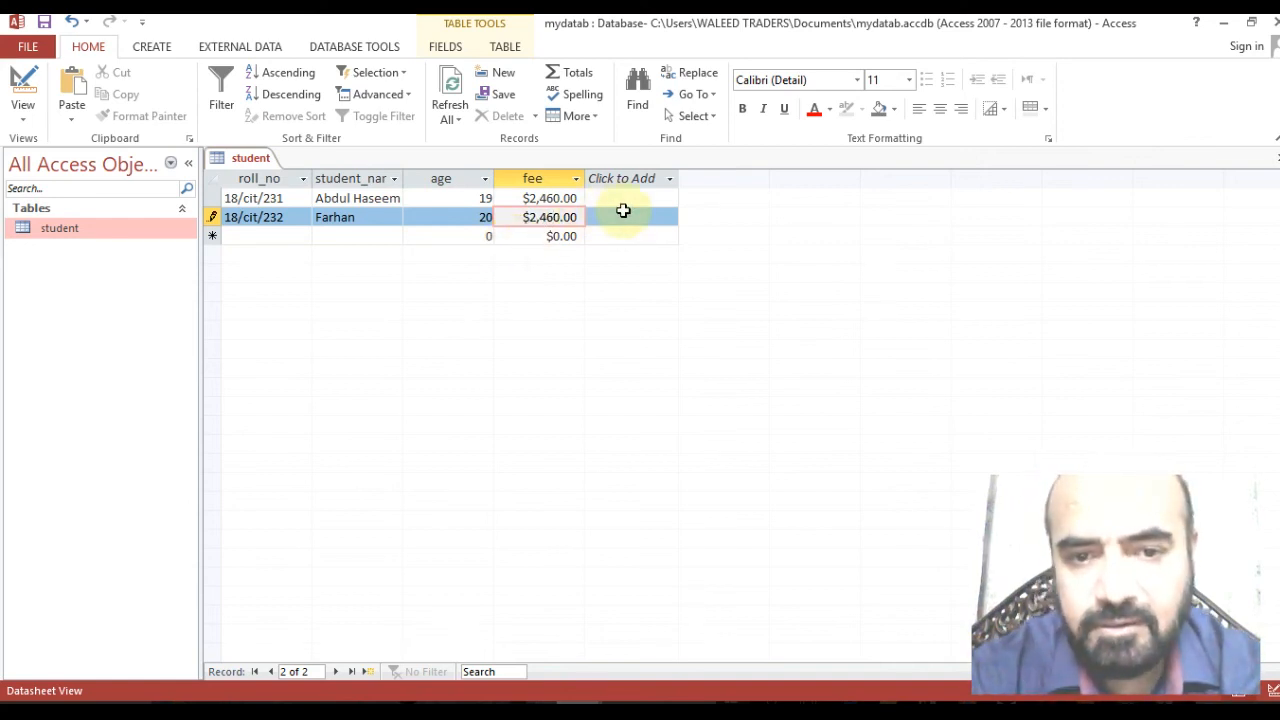
left_click(618, 217)
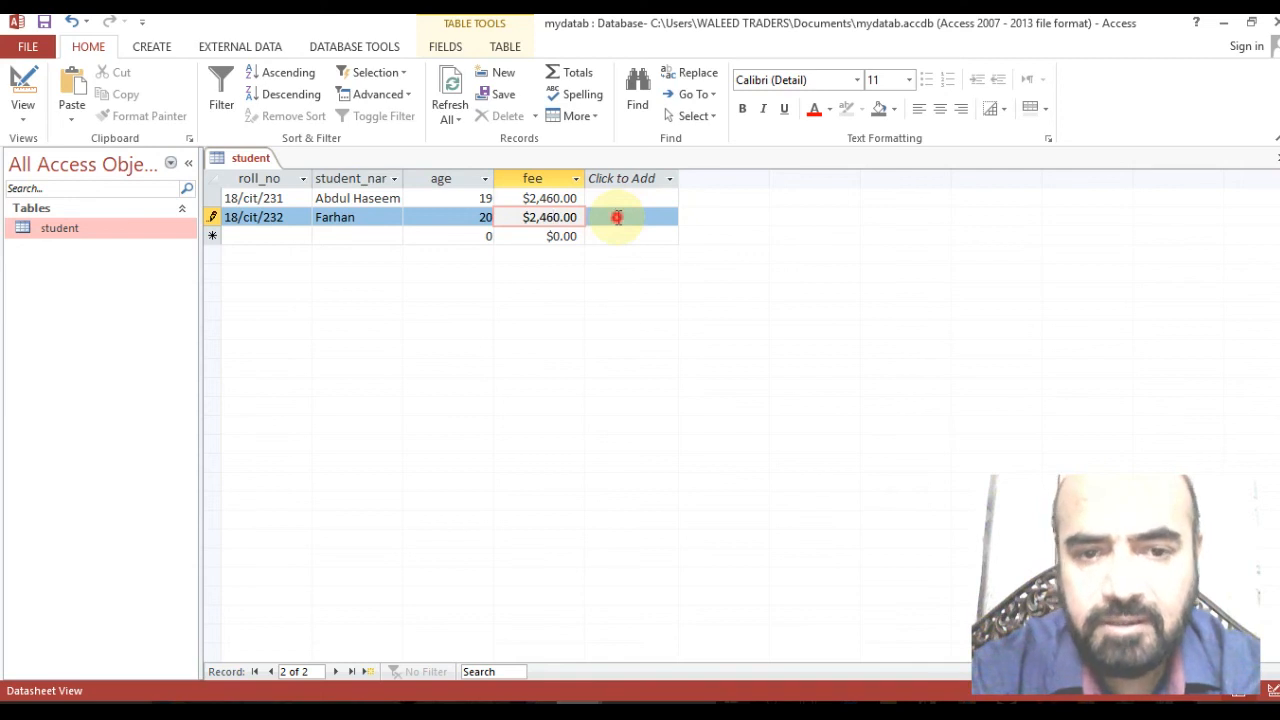
Commit the second record and save the student table.
key("Tab")
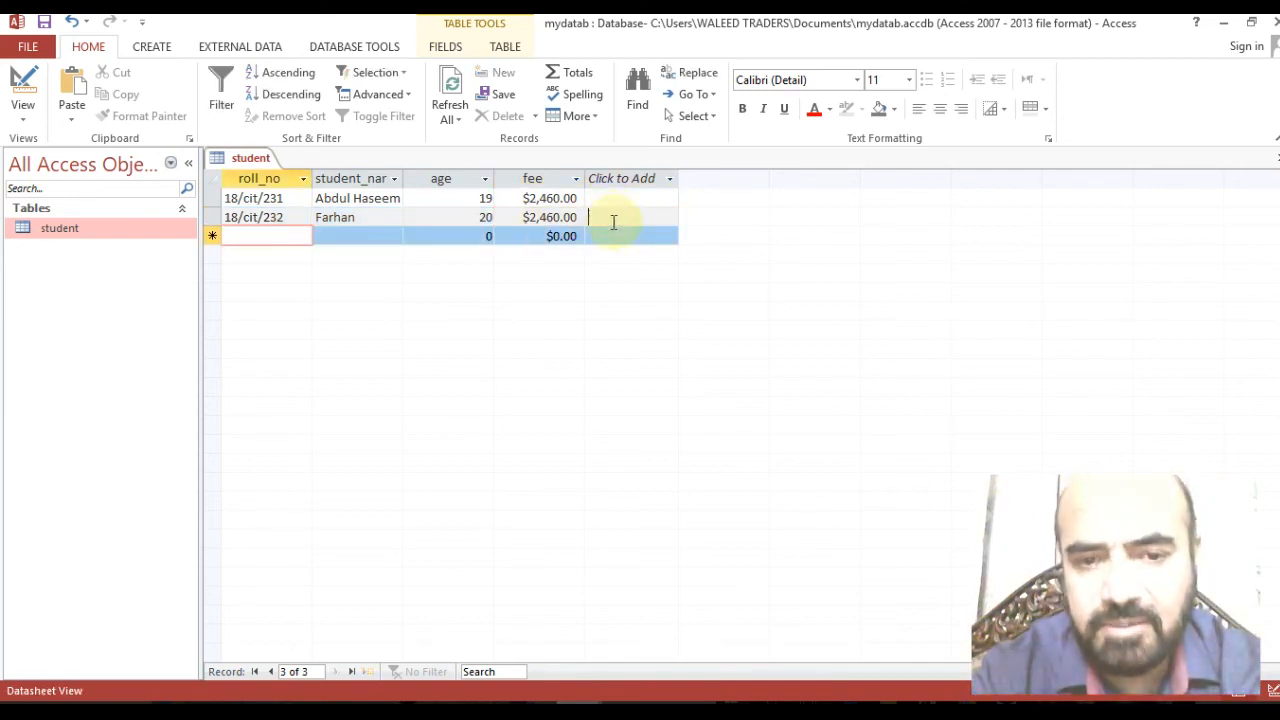
left_click(594, 219)
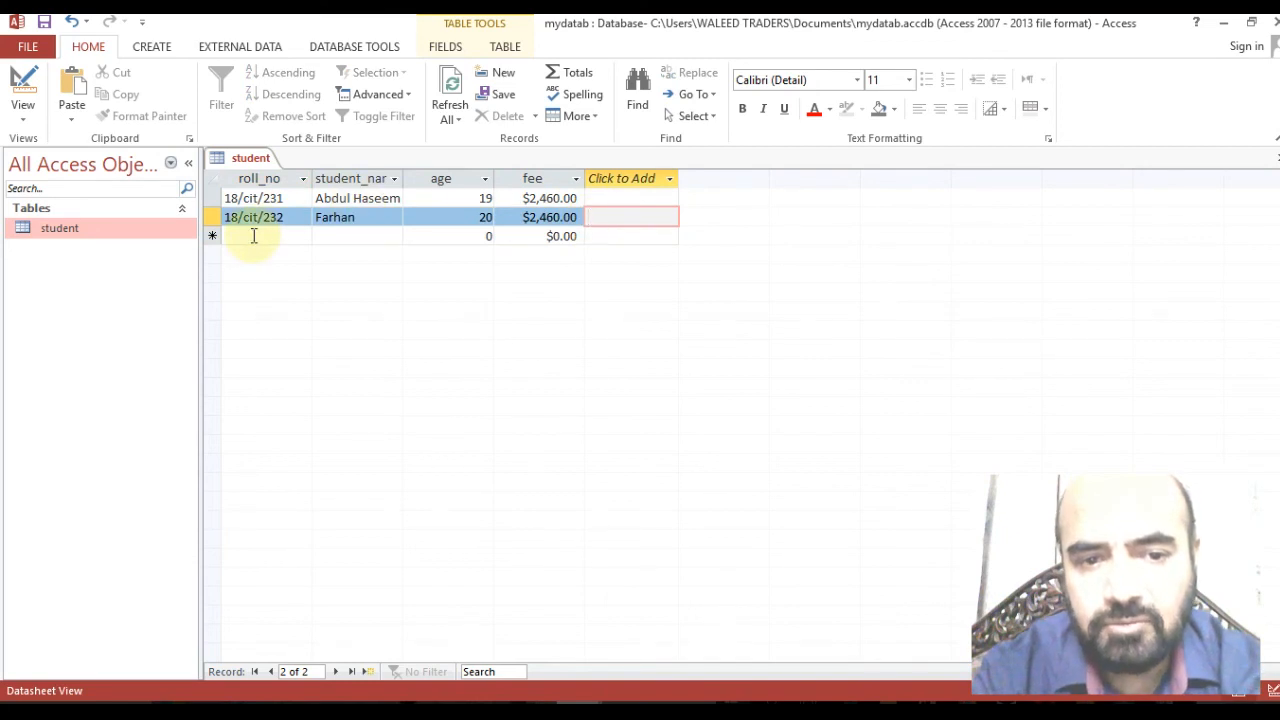
left_click(254, 236)
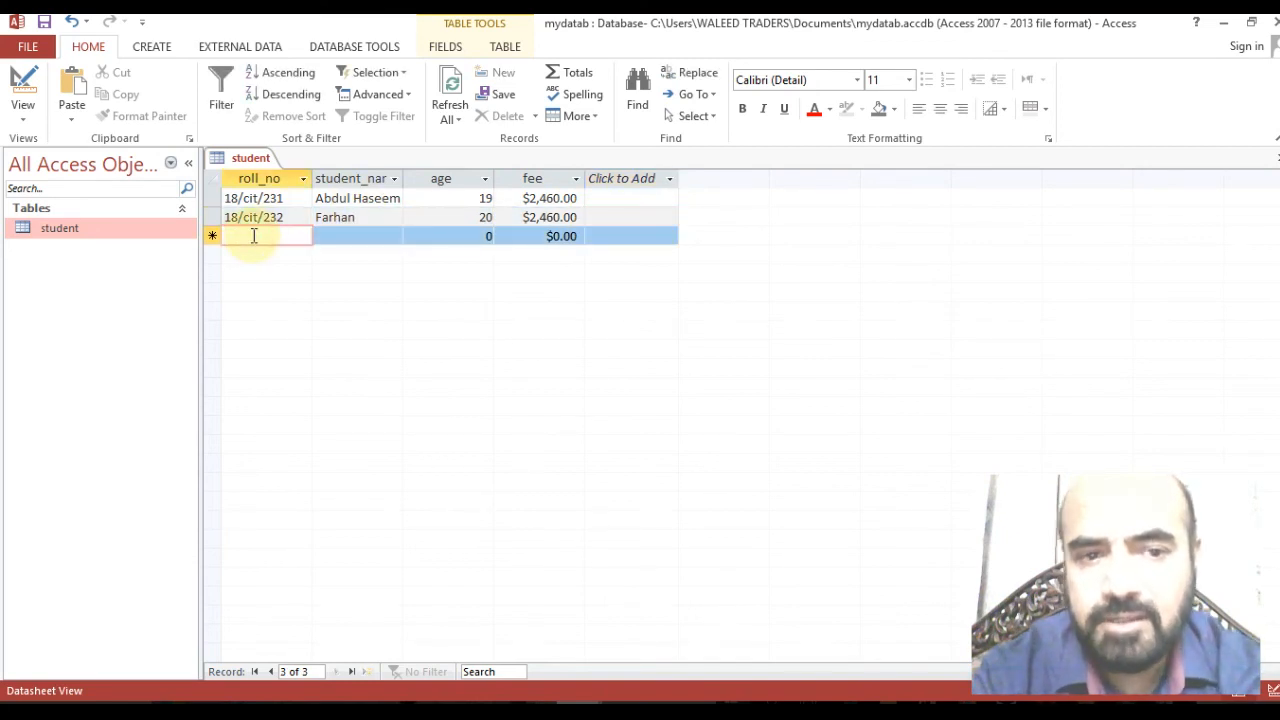
left_click(45, 22)
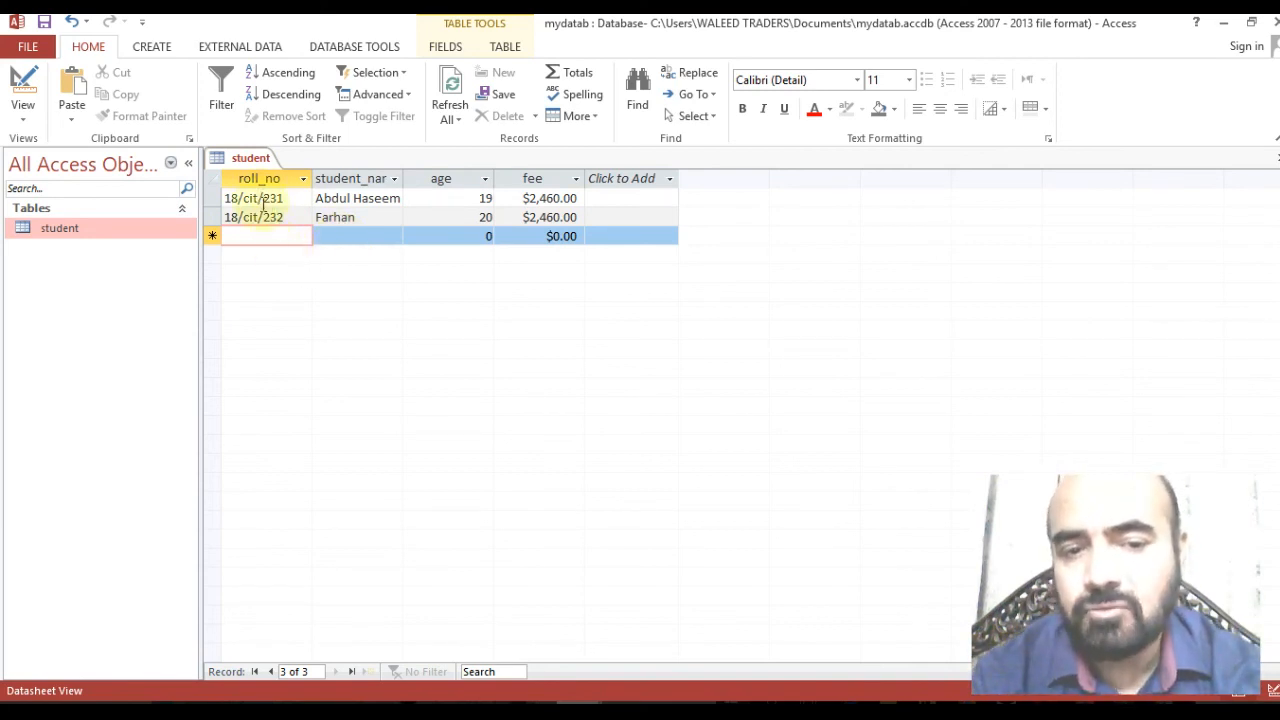
left_click_drag(264, 203, 300, 208)
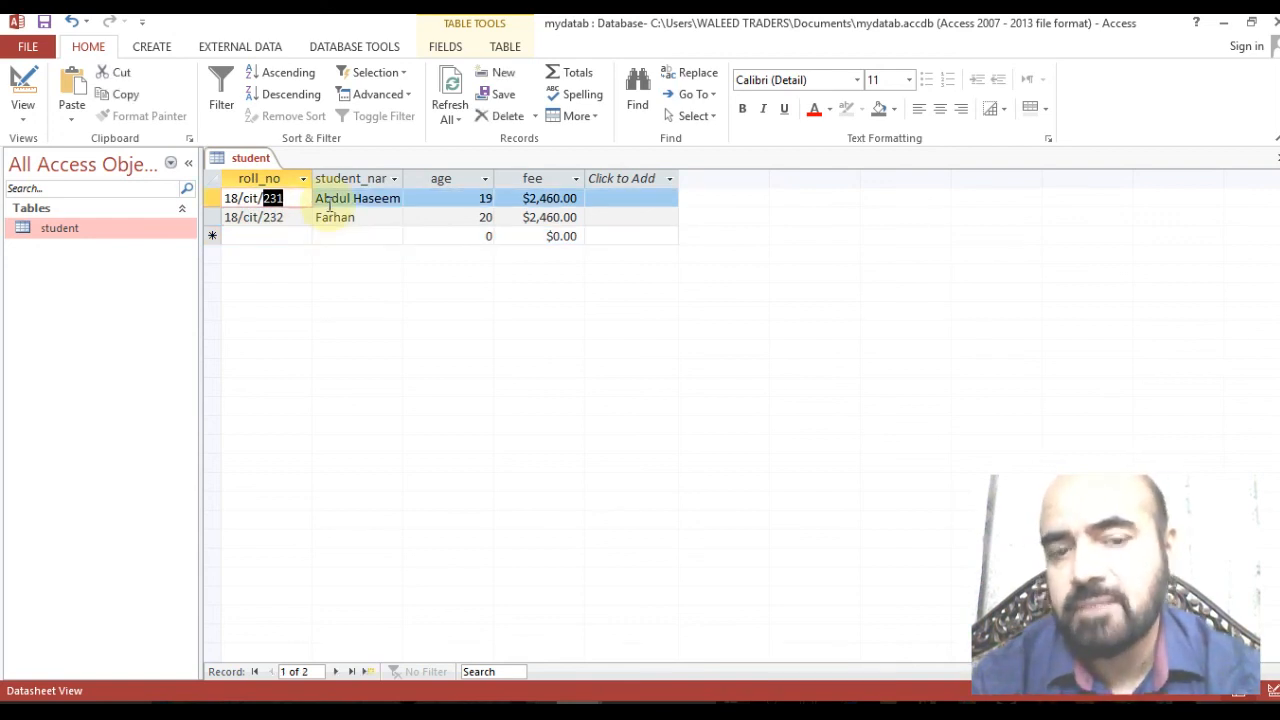
left_click(298, 198)
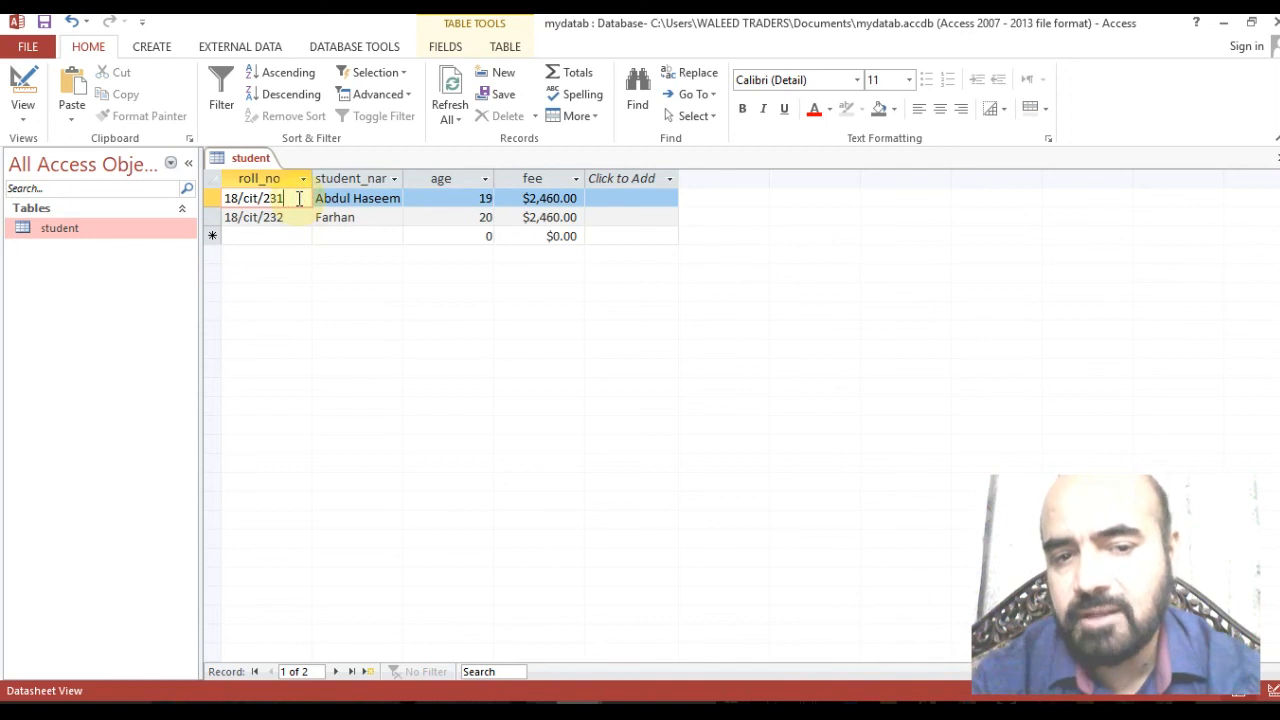
left_click(342, 199)
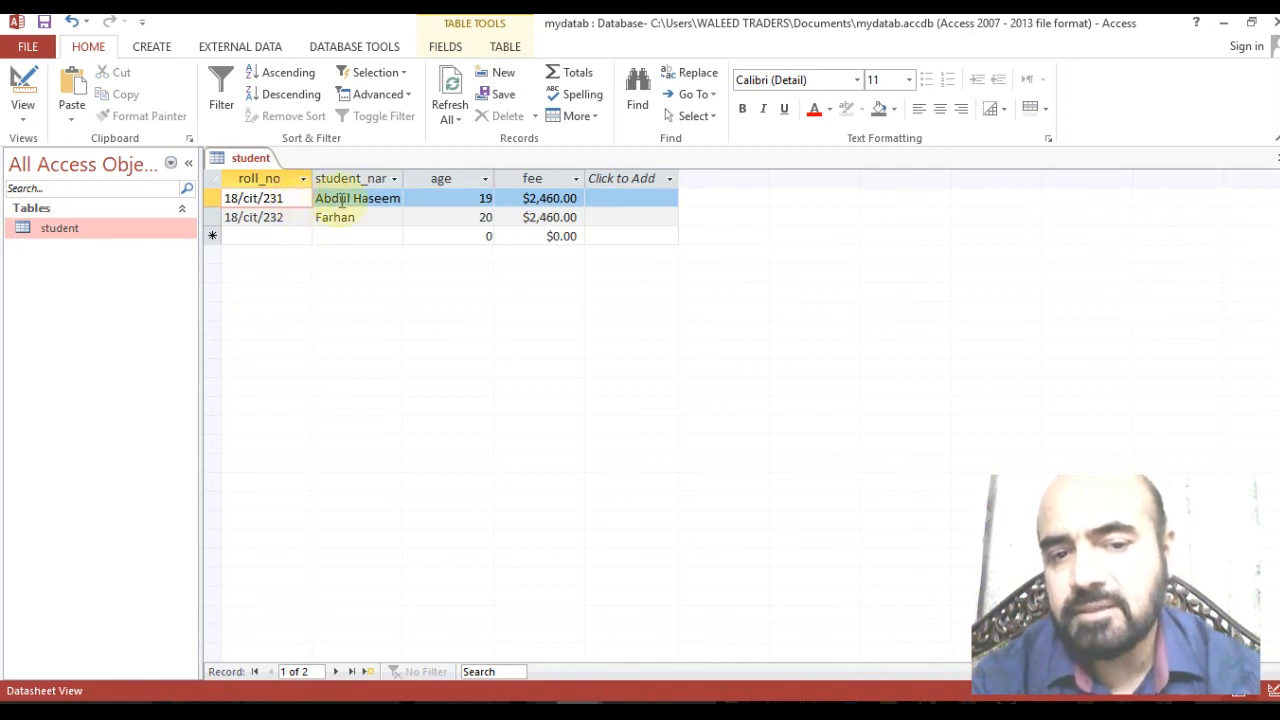
left_click(449, 196)
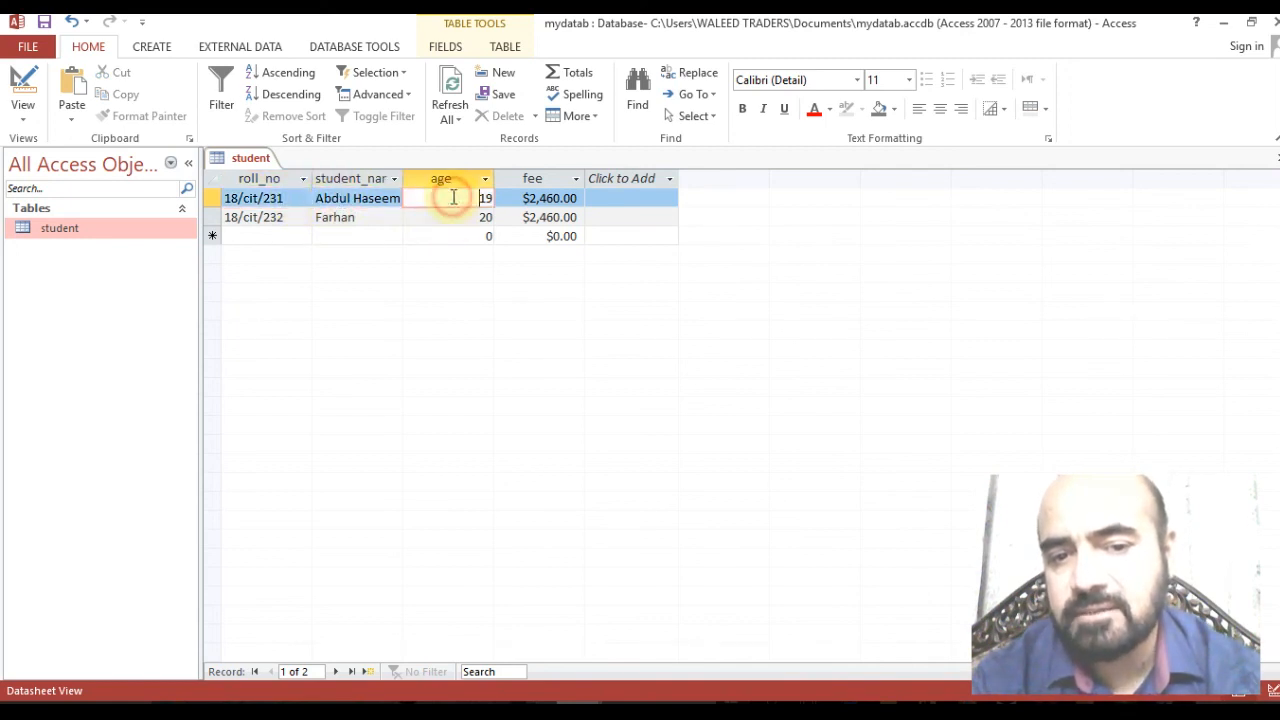
left_click(317, 198)
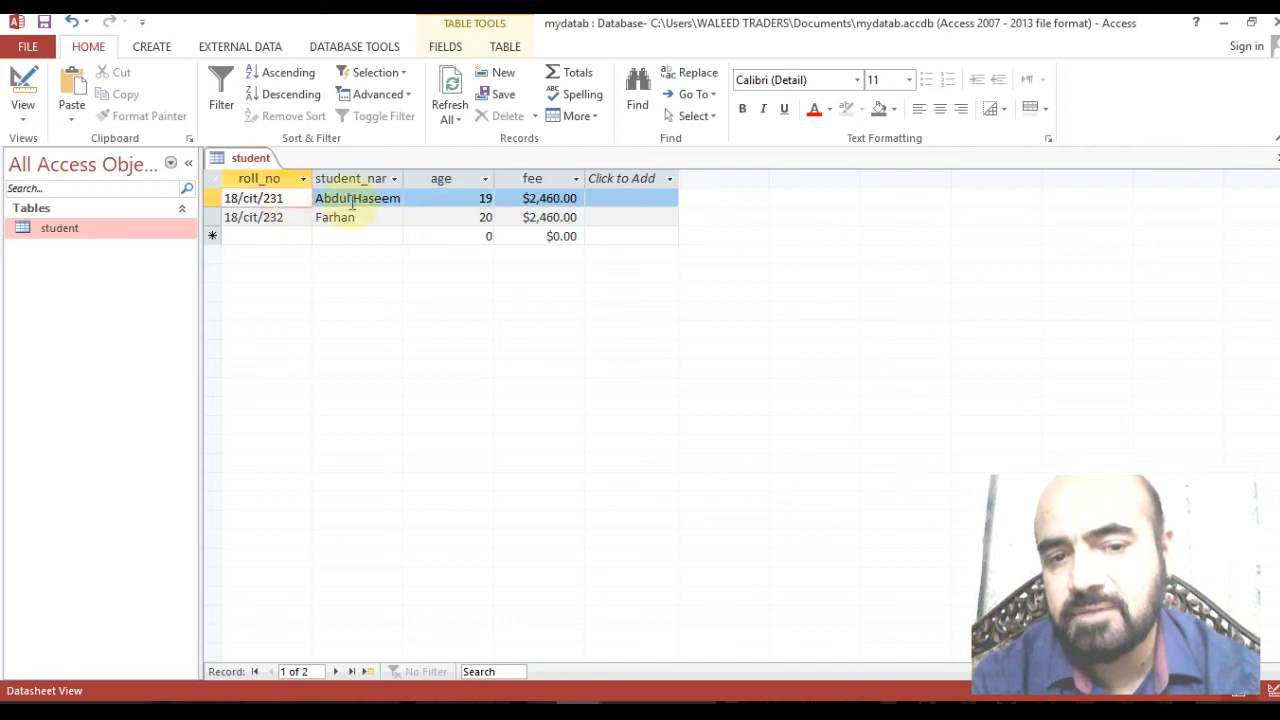
left_click(550, 217)
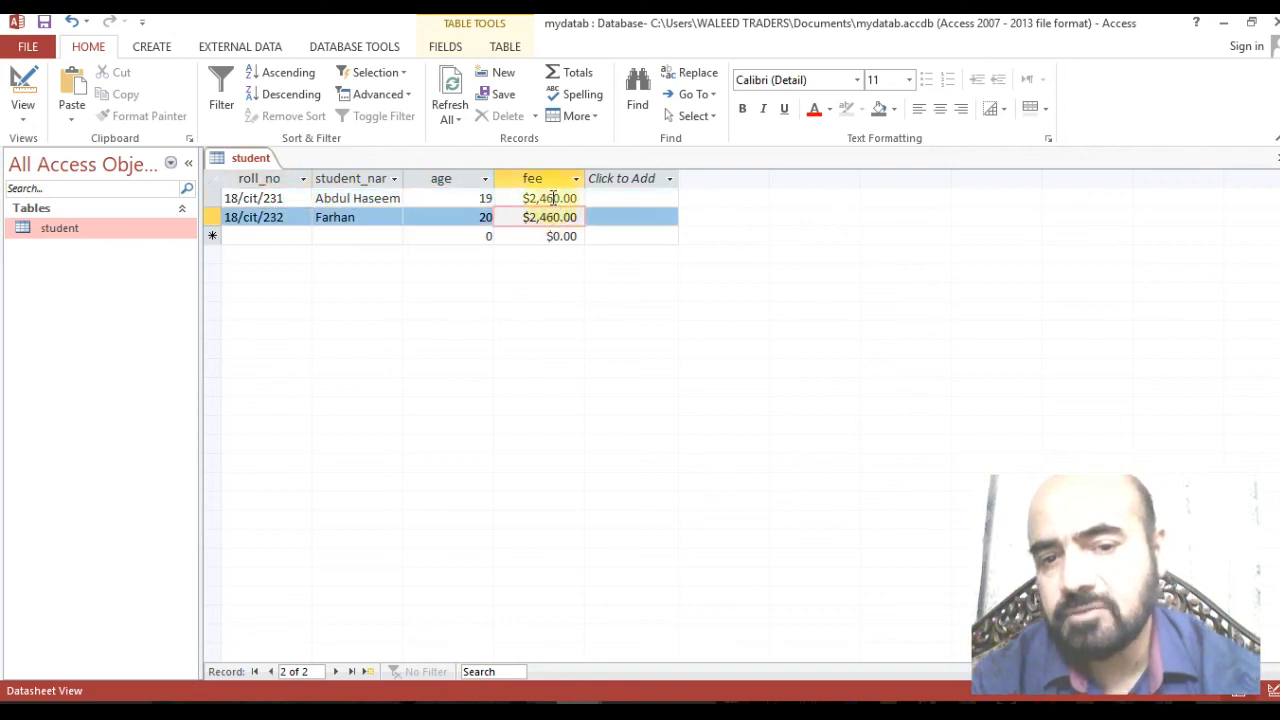
left_click(553, 198)
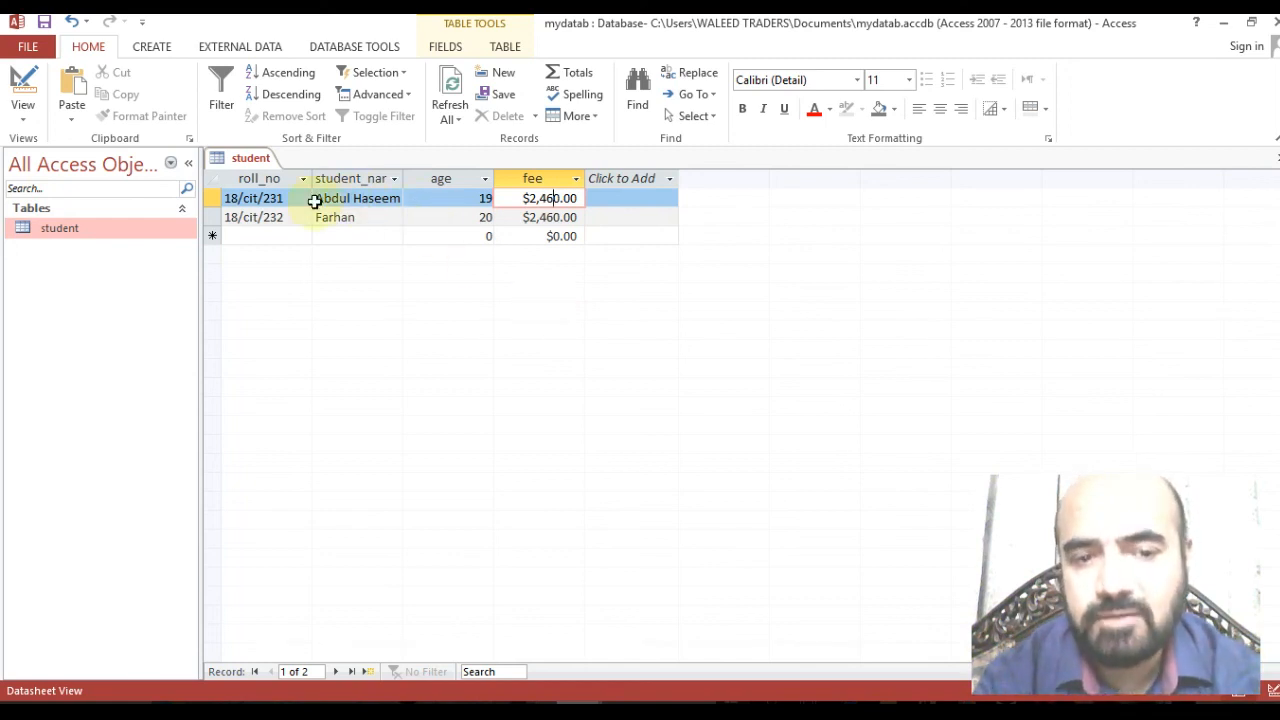
left_click(283, 222)
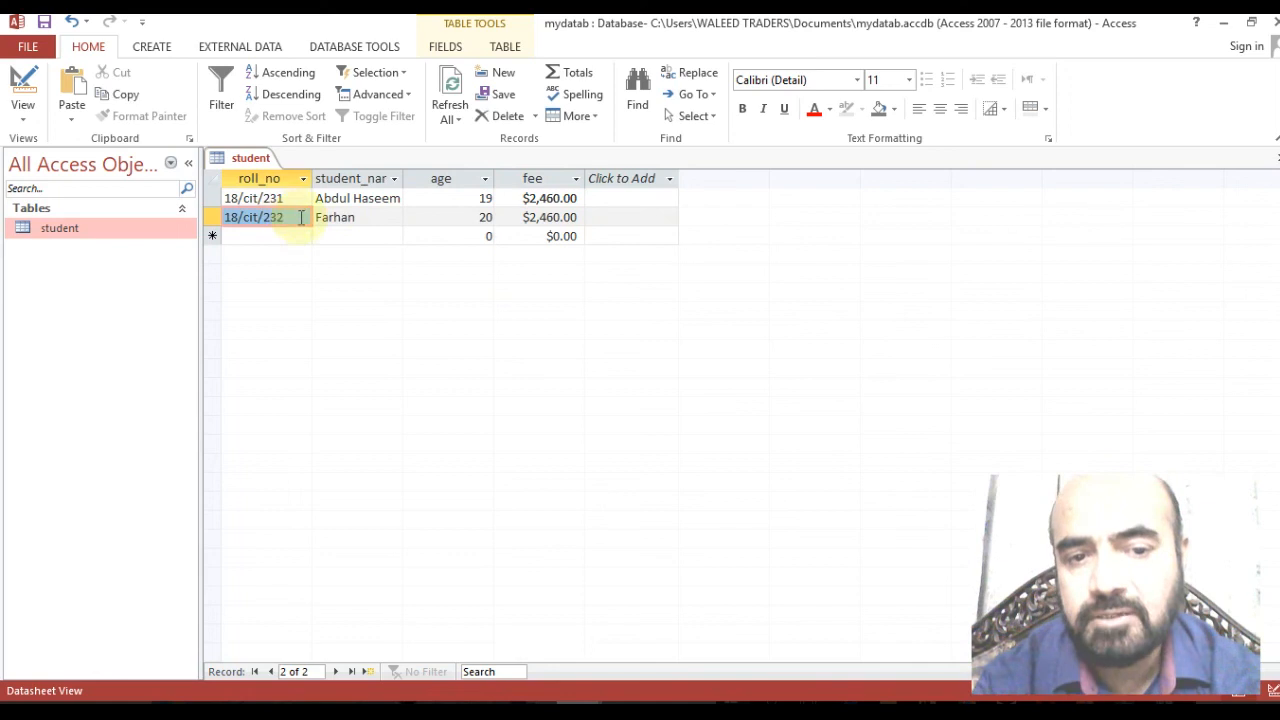
left_click(358, 222)
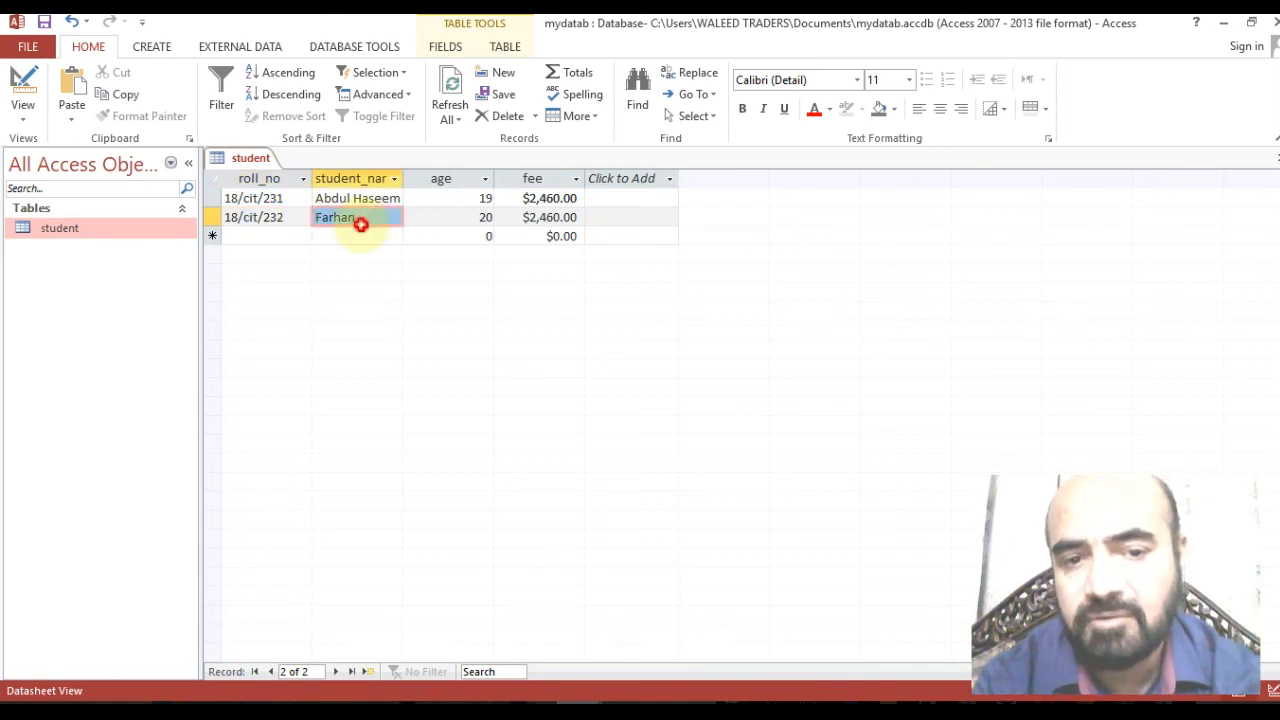
left_click(480, 212)
left_click(560, 217)
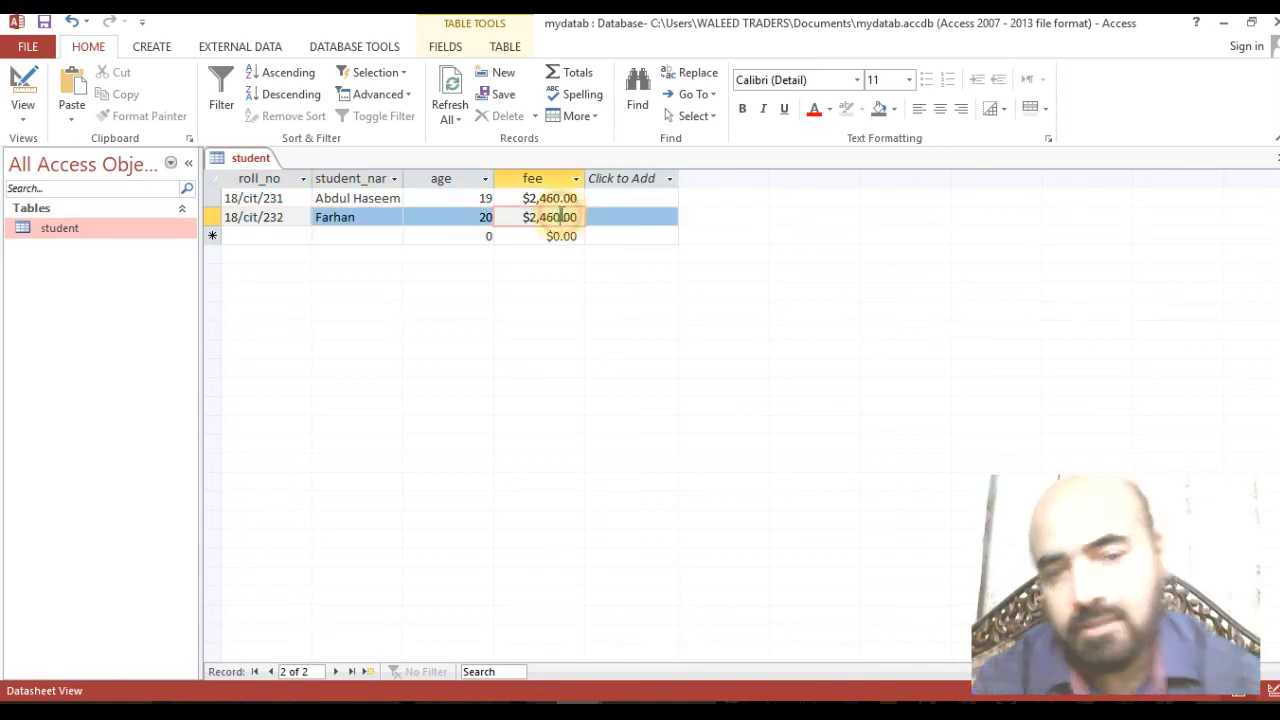